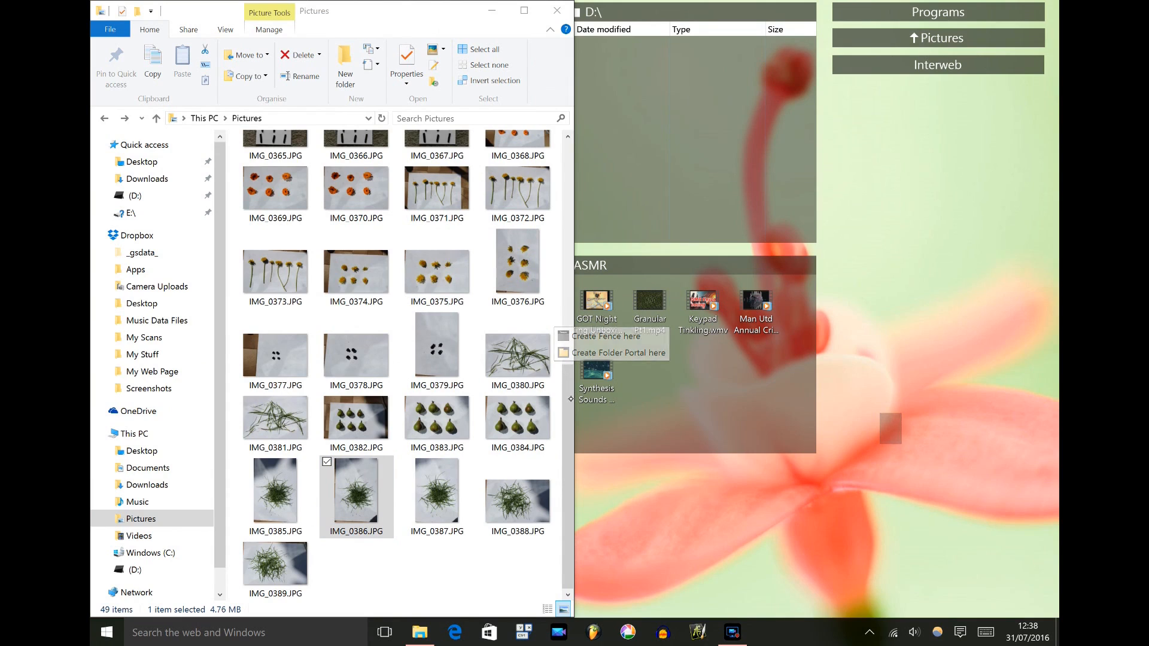
# Open IMG_0388.JPG in Picasa, compare it with the neighbouring grass photos and return to it
pyautogui.click(525, 506)
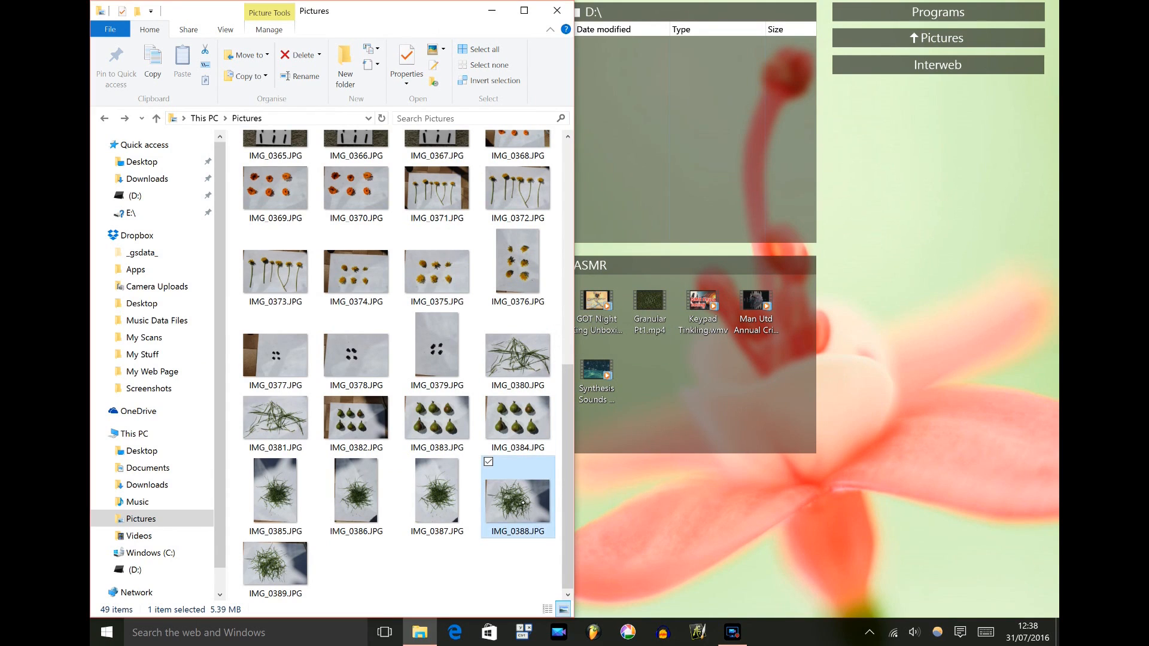
pyautogui.doubleClick(524, 503)
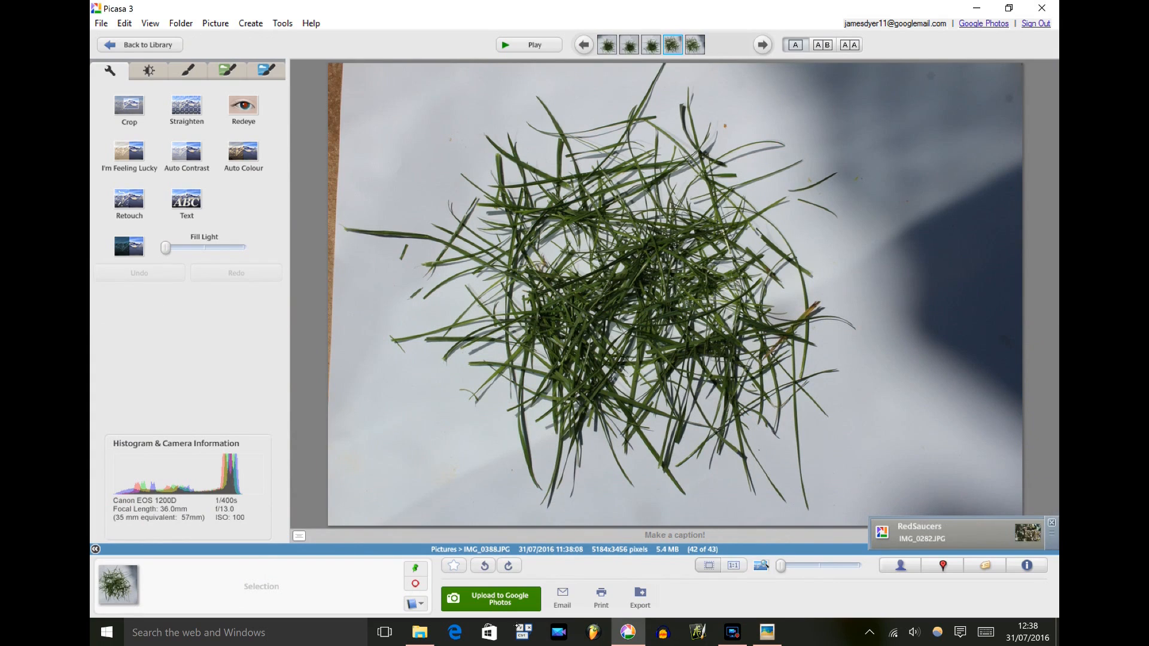
pyautogui.press('Left')
pyautogui.press('Right')
pyautogui.press('Right')
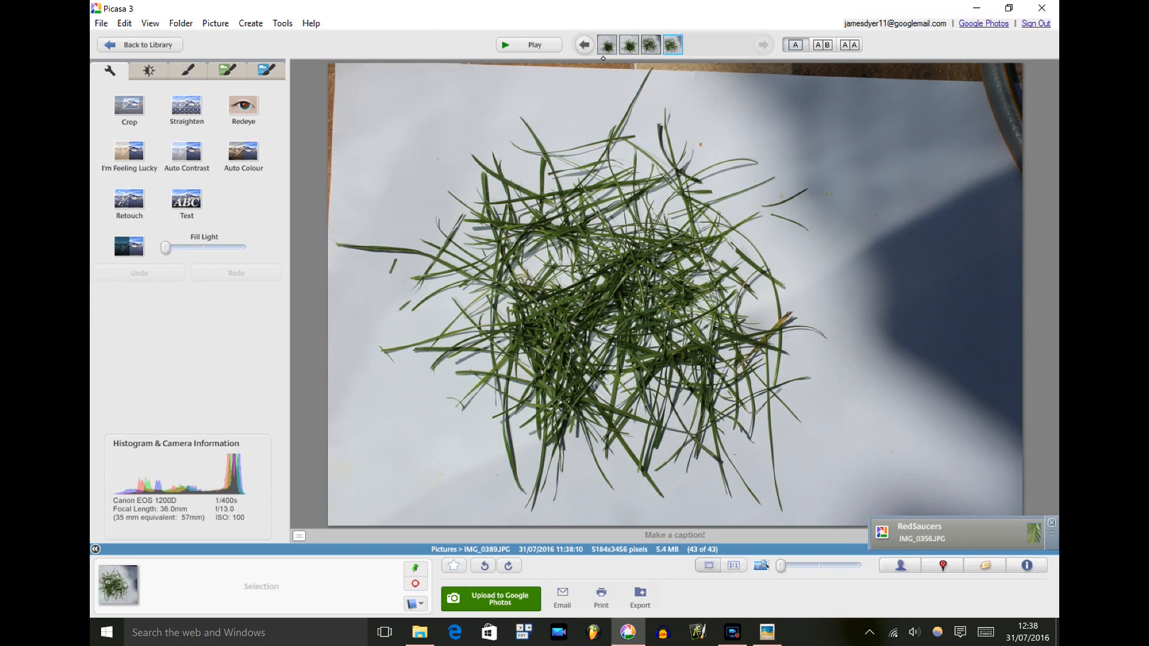
pyautogui.click(584, 45)
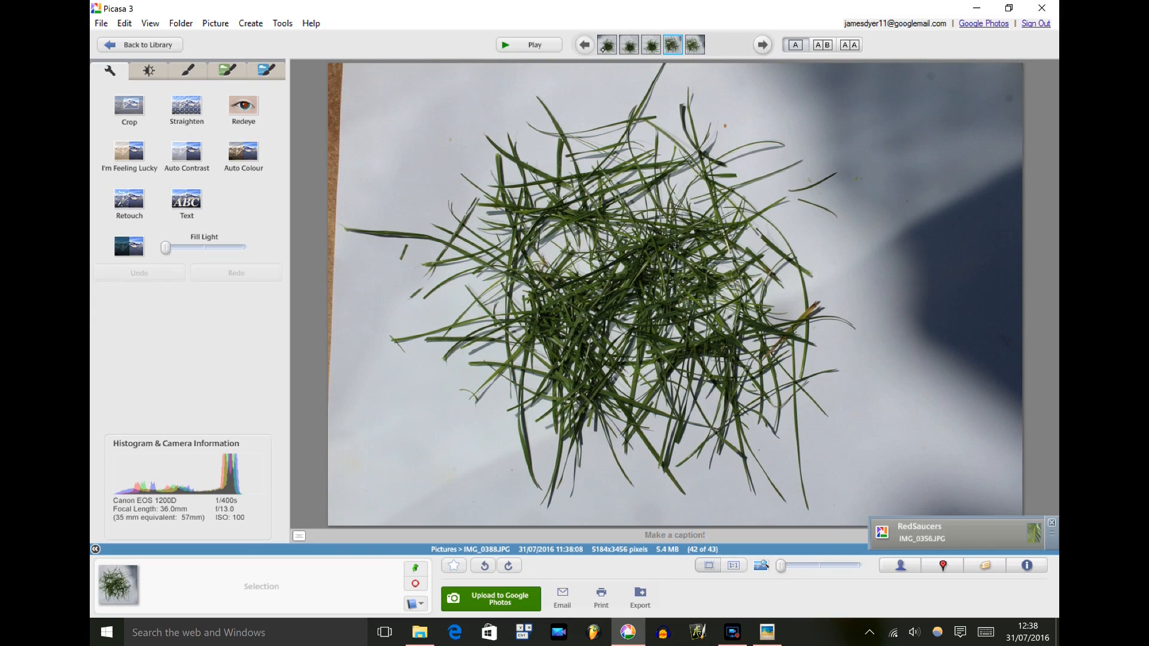
# Apply Auto Contrast to the grass photo and crop it around the grass to about 4169 x 3250 pixels
pyautogui.click(185, 157)
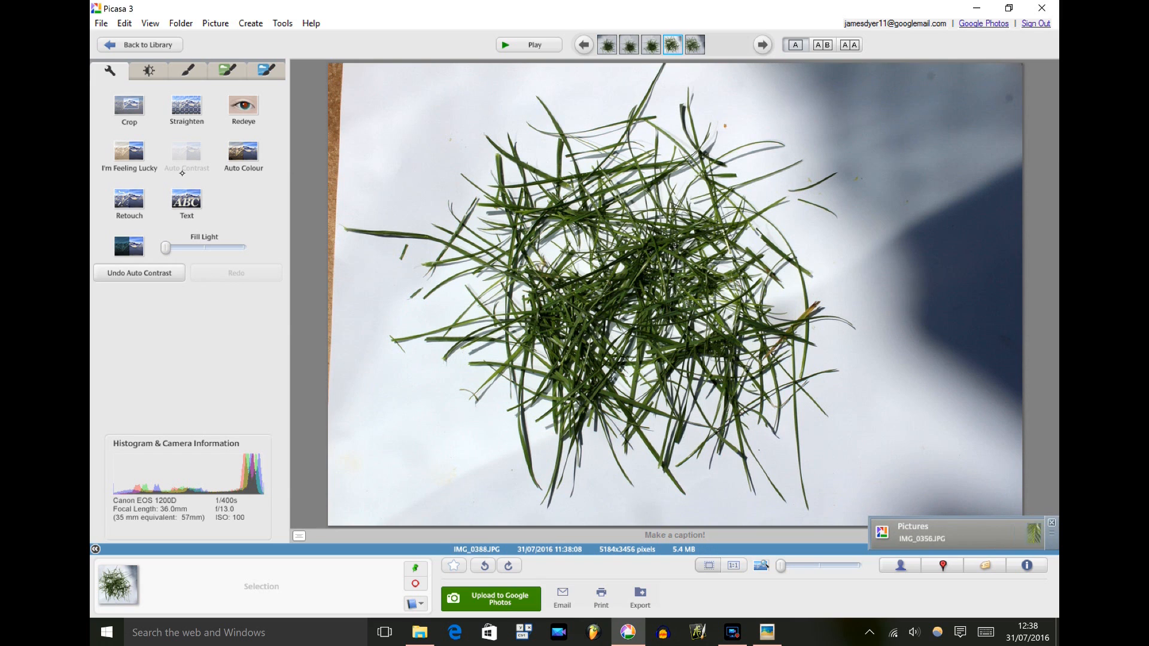
pyautogui.click(130, 119)
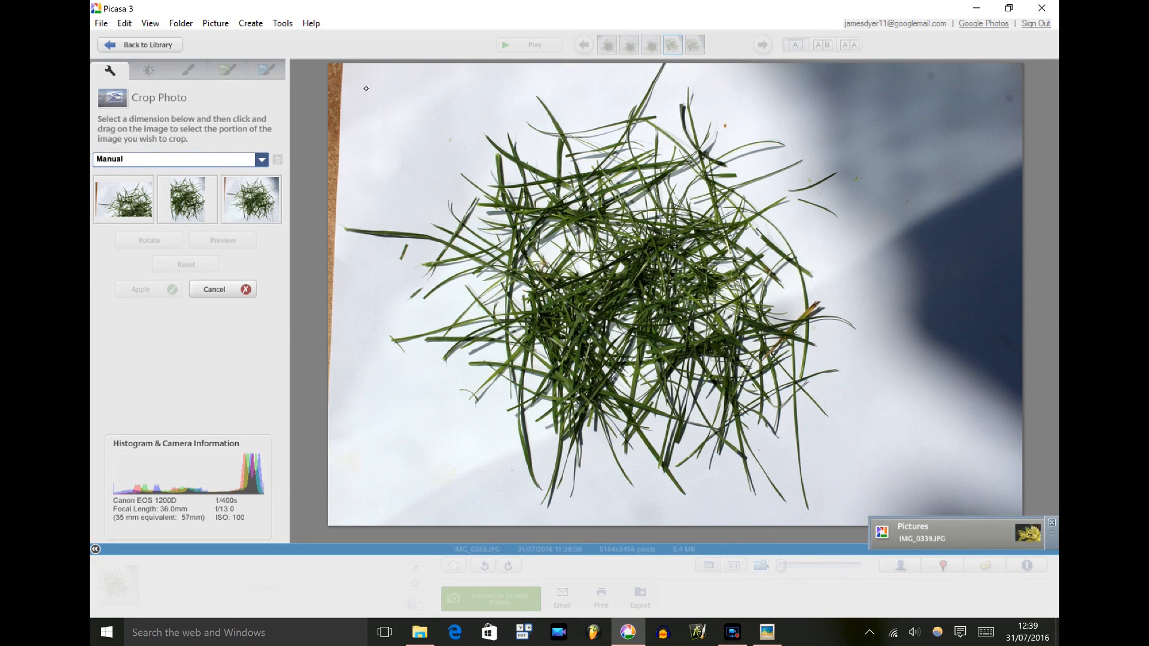
pyautogui.moveTo(352, 74); pyautogui.dragTo(892, 516)
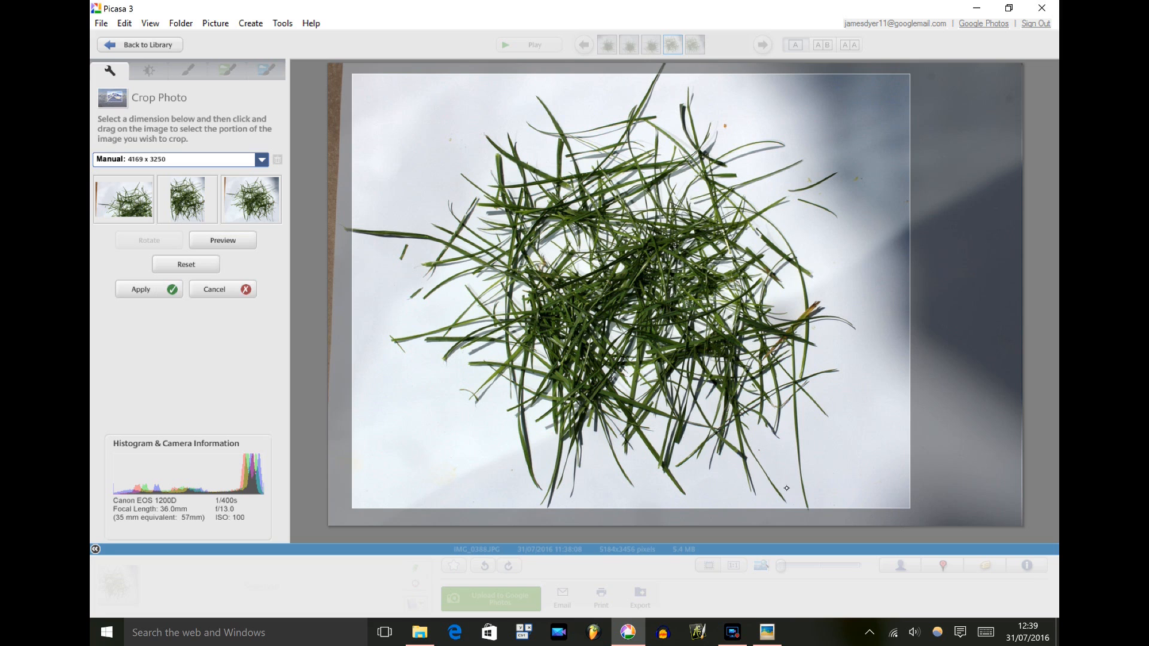
pyautogui.click(141, 289)
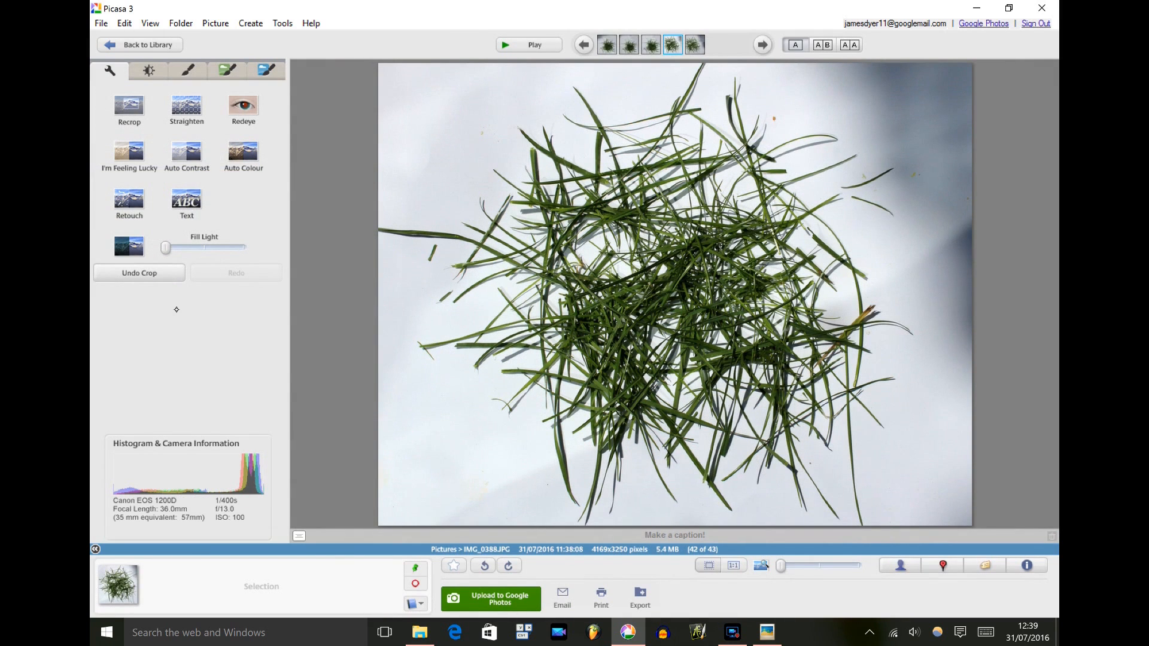
# Tune the photo's lighting with Fill Light at about a quarter and Highlights at about half, keeping Shadows at minimum
pyautogui.click(149, 72)
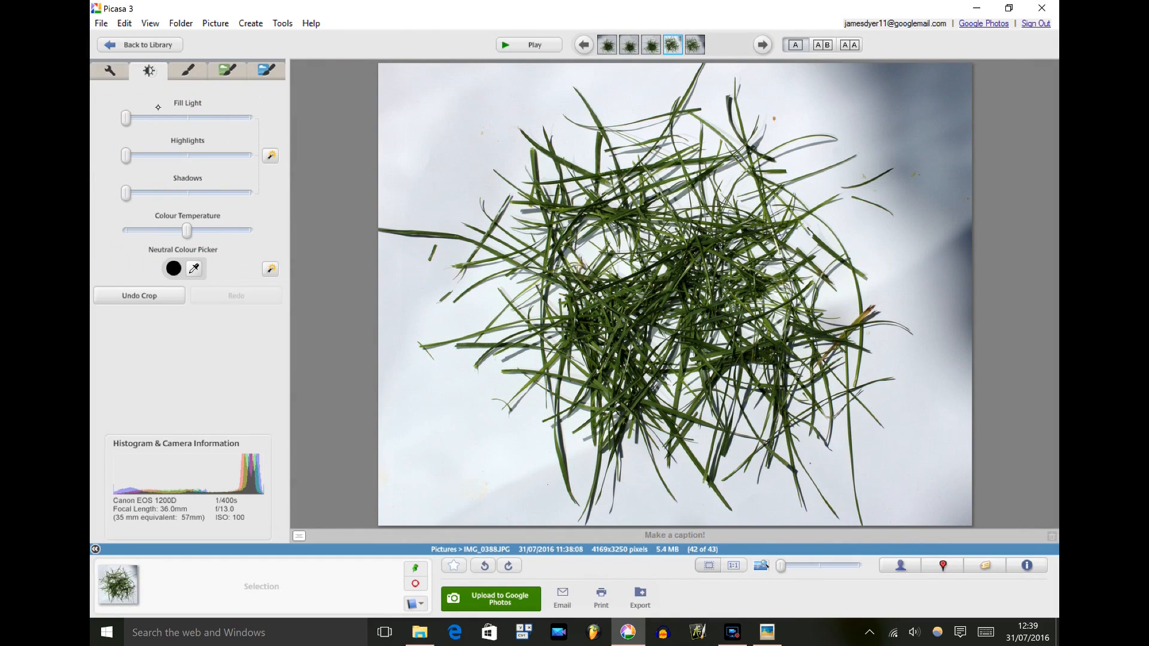
pyautogui.moveTo(125, 118); pyautogui.dragTo(109, 135)
pyautogui.moveTo(139, 171); pyautogui.dragTo(109, 176)
pyautogui.moveTo(126, 118); pyautogui.dragTo(235, 214)
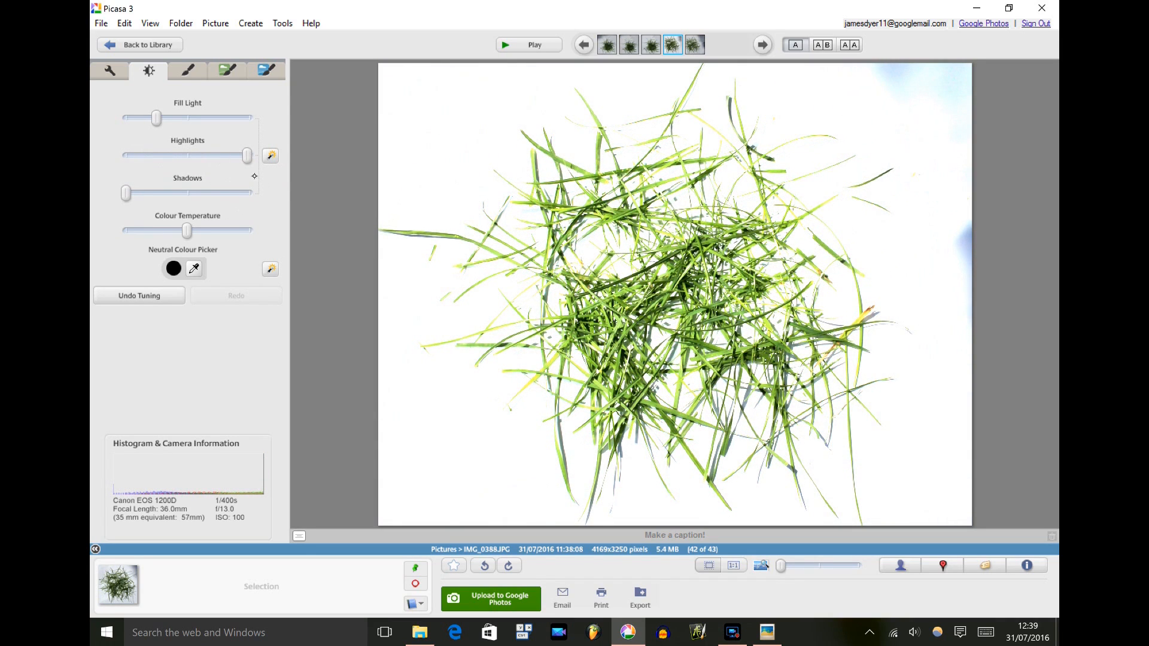
pyautogui.moveTo(247, 155); pyautogui.dragTo(196, 179)
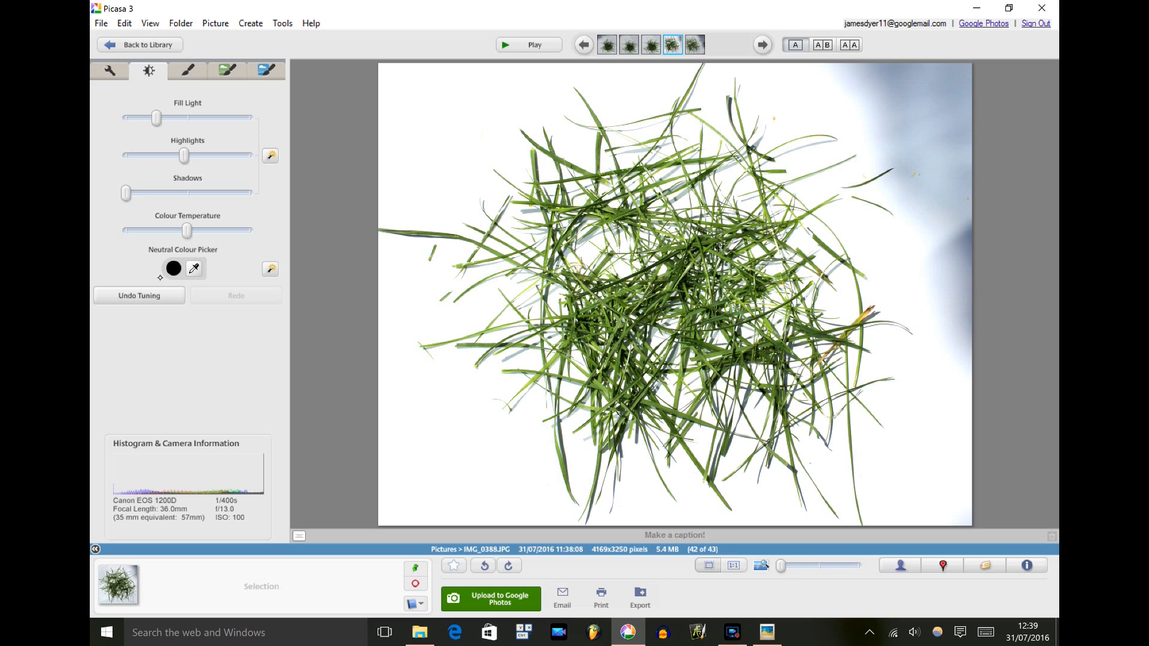
pyautogui.moveTo(126, 193)
pyautogui.mouseDown()
pyautogui.moveTo(246, 193)
pyautogui.moveTo(127, 193)
pyautogui.mouseUp()
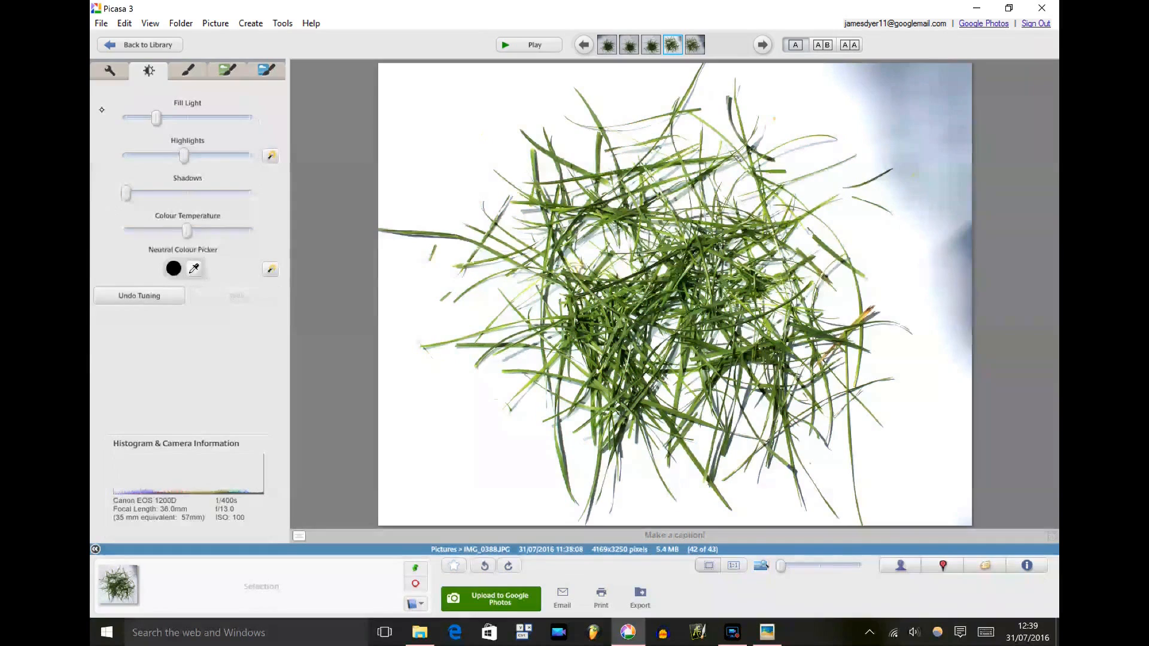
# Save a copy of the edited photo, and minimise the photo editor and the Pictures folder window
pyautogui.click(101, 23)
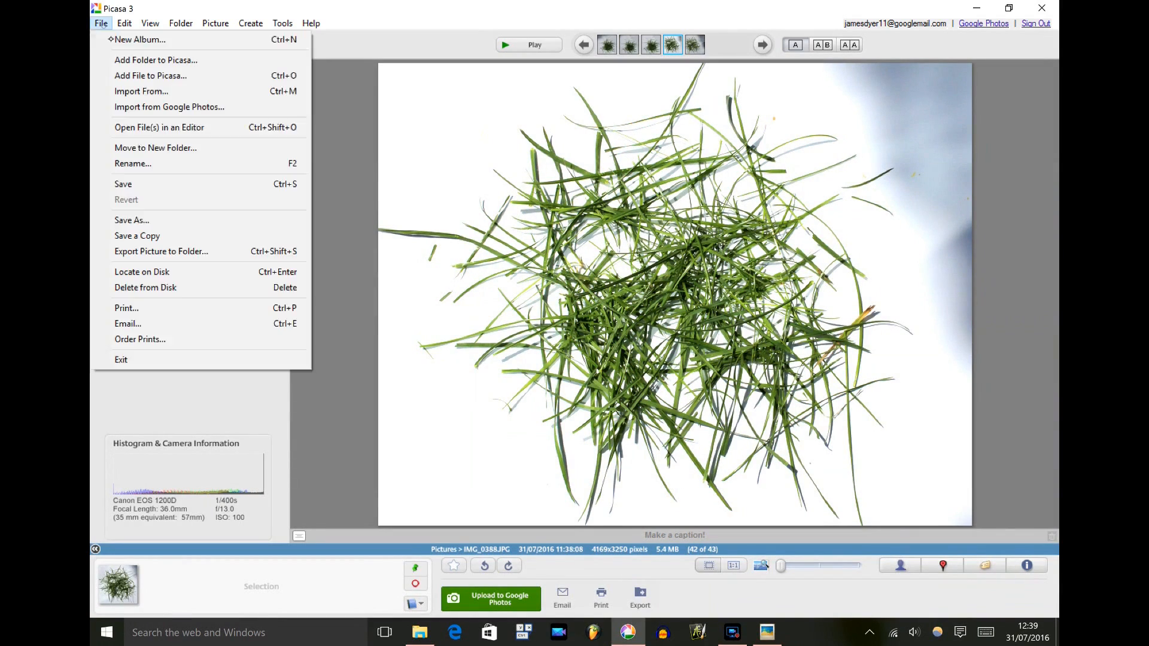
pyautogui.click(207, 238)
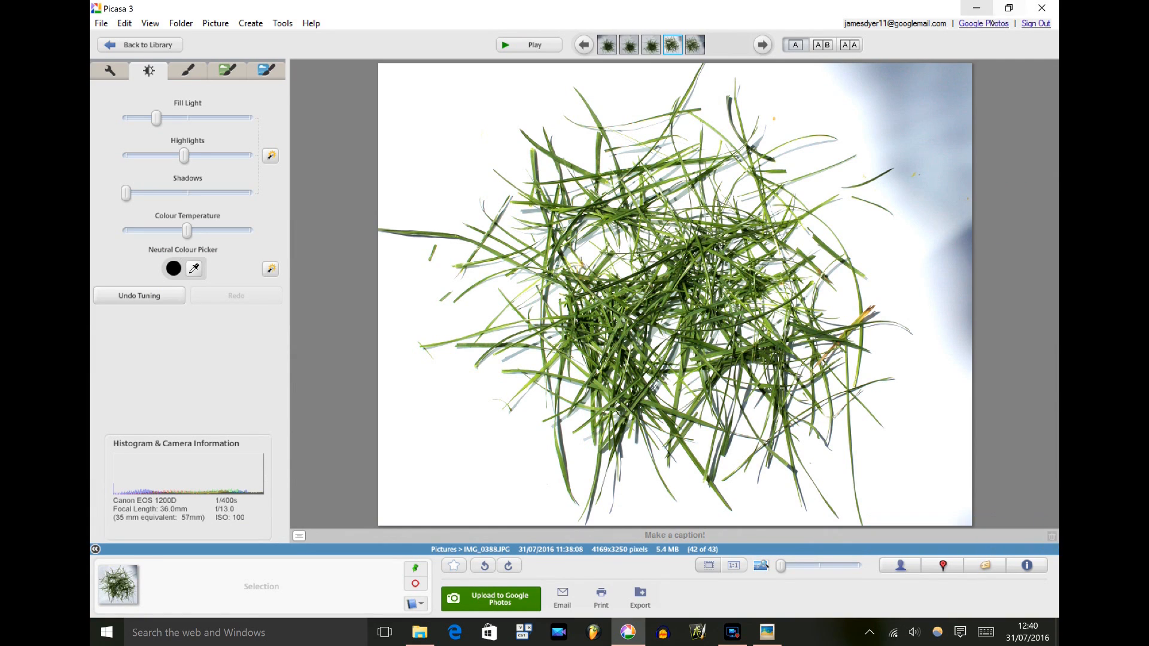
pyautogui.click(977, 8)
pyautogui.click(945, 28)
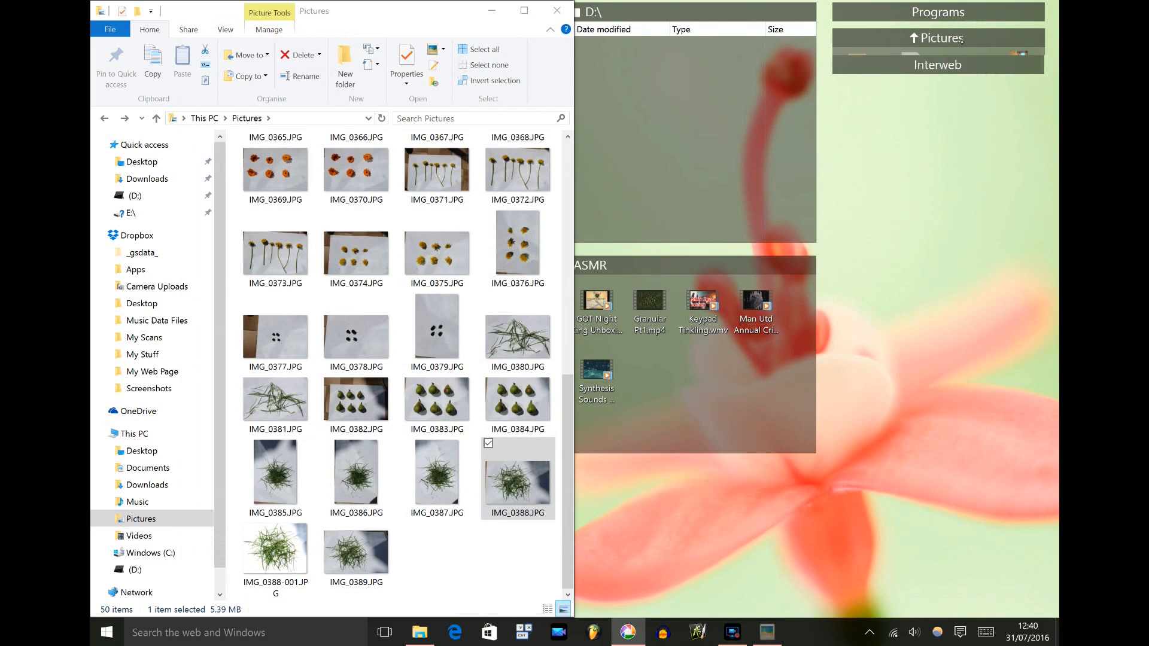
pyautogui.click(492, 11)
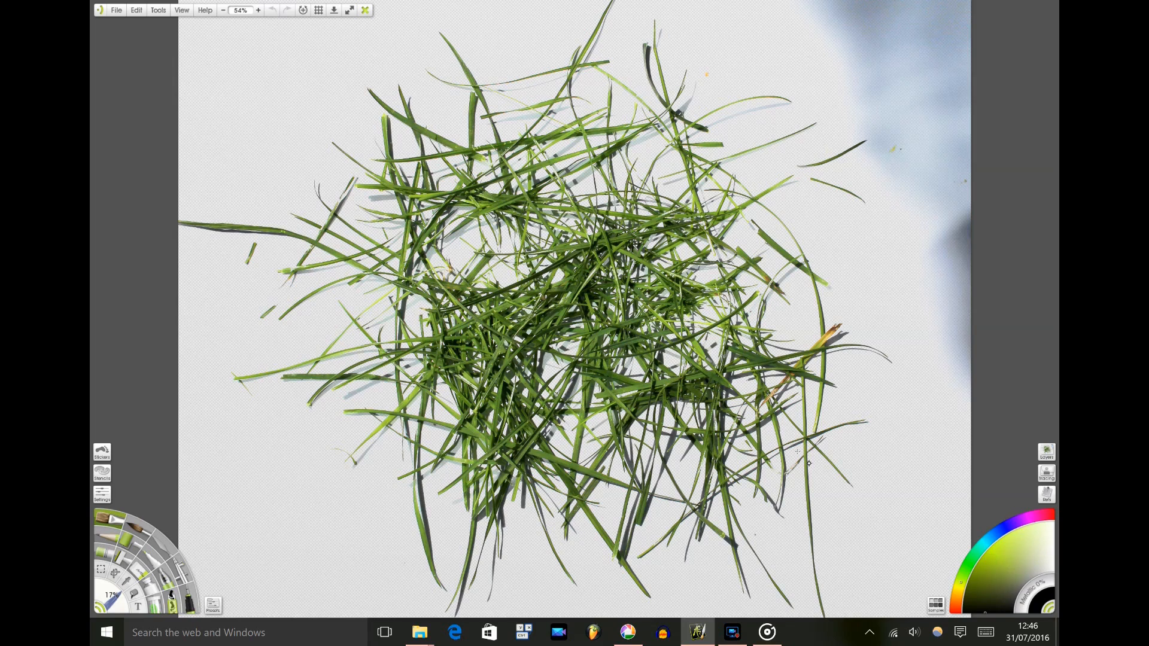
# Show the Layers panel beside the canvas and add an empty layer beneath the grass photo
pyautogui.moveTo(644, 261); pyautogui.dragTo(611, 258)
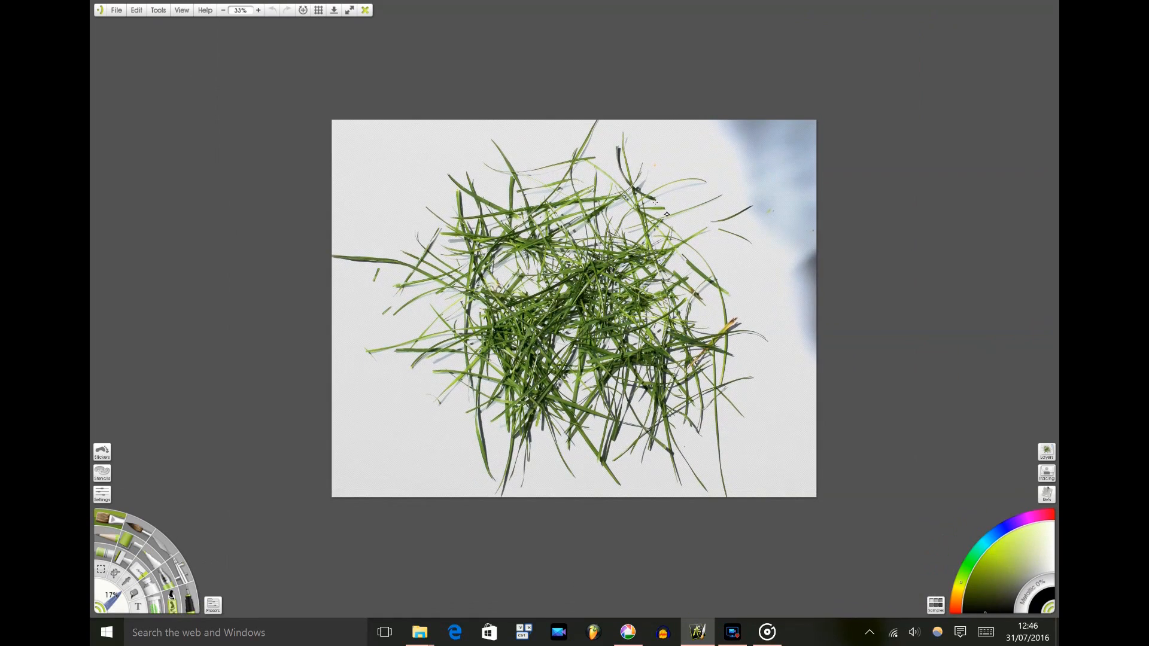
pyautogui.click(1047, 453)
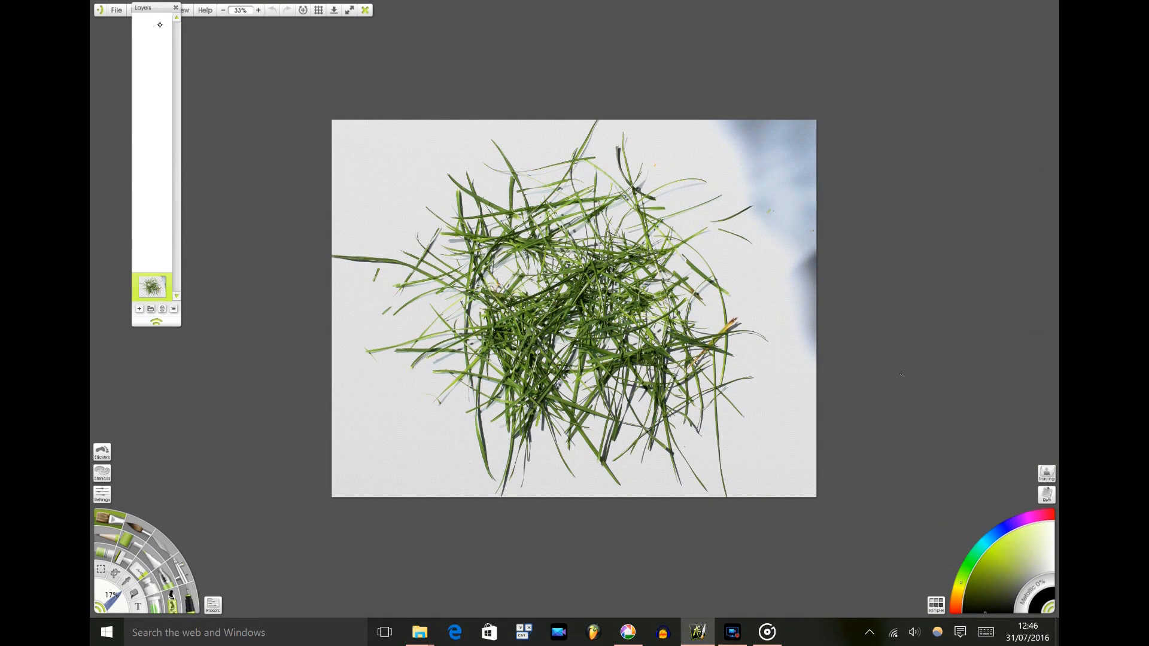
pyautogui.moveTo(165, 22); pyautogui.dragTo(228, 90)
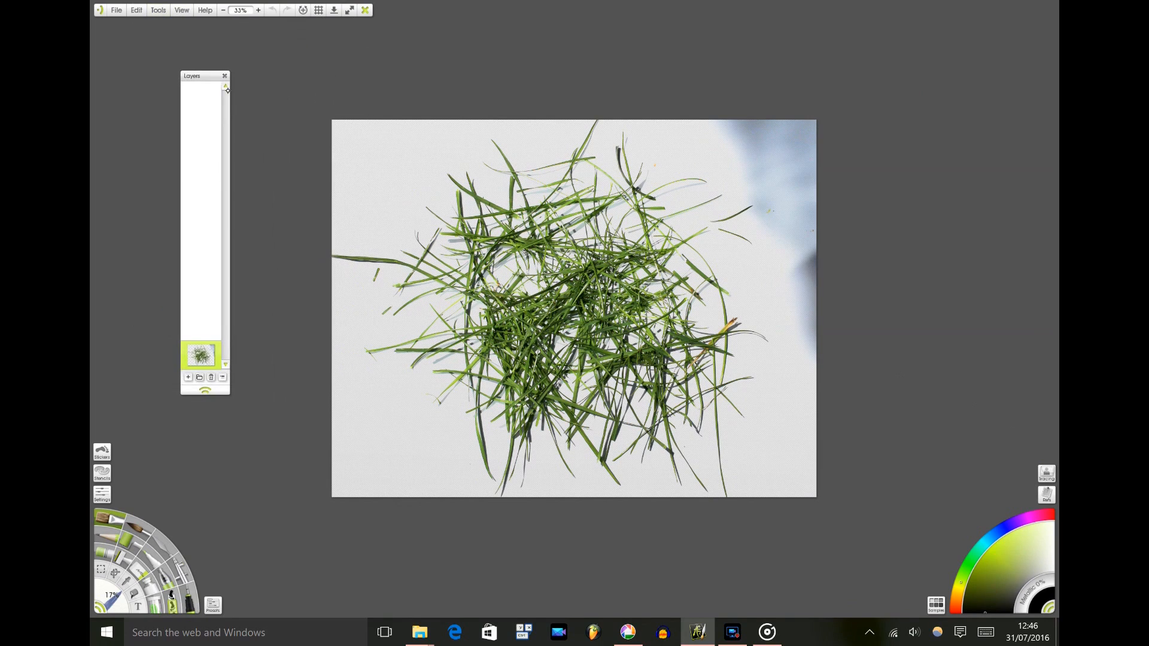
pyautogui.click(202, 381)
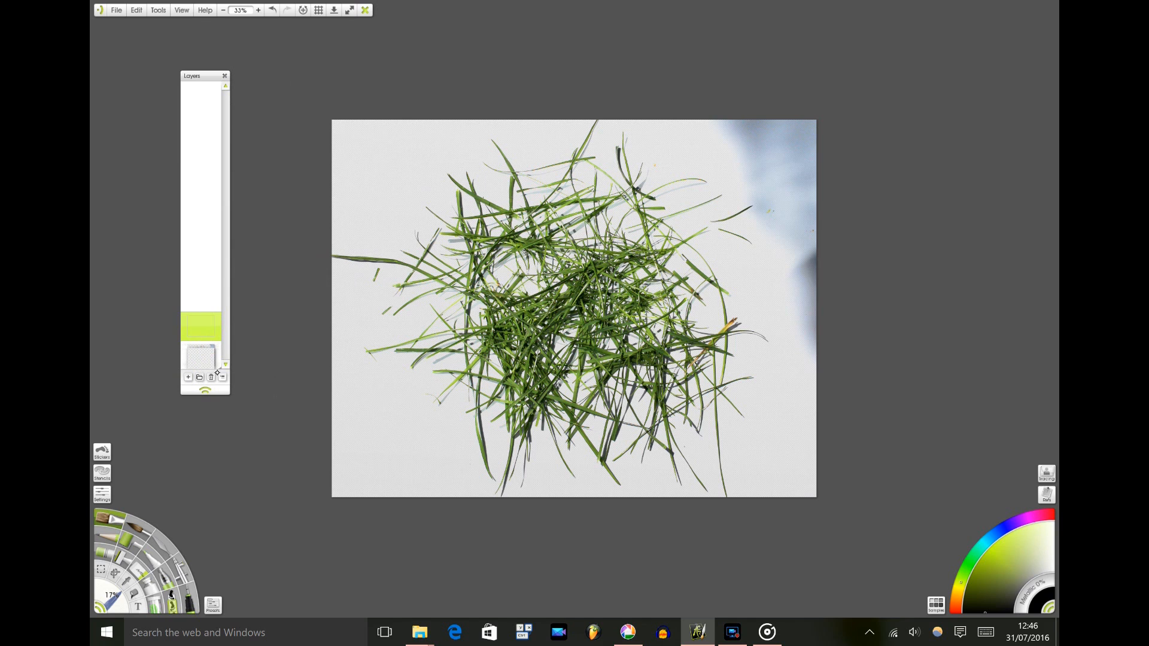
pyautogui.moveTo(217, 373); pyautogui.dragTo(217, 374)
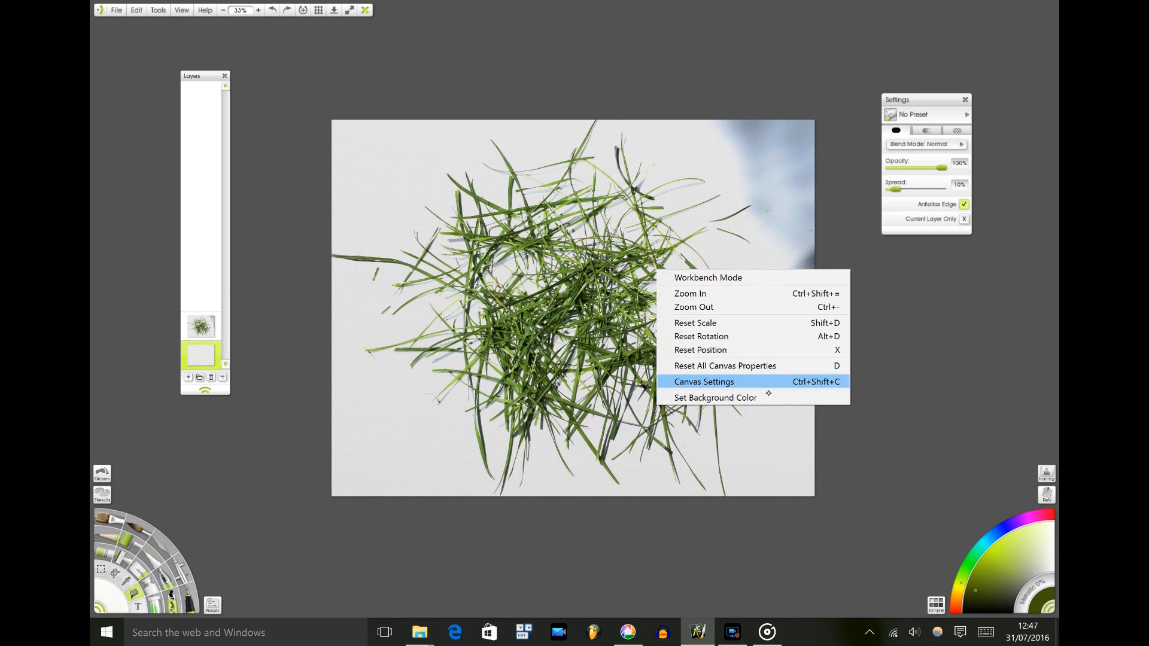
# Set the canvas colour to black at 100% opacity in the canvas settings
pyautogui.click(771, 389)
pyautogui.click(546, 100)
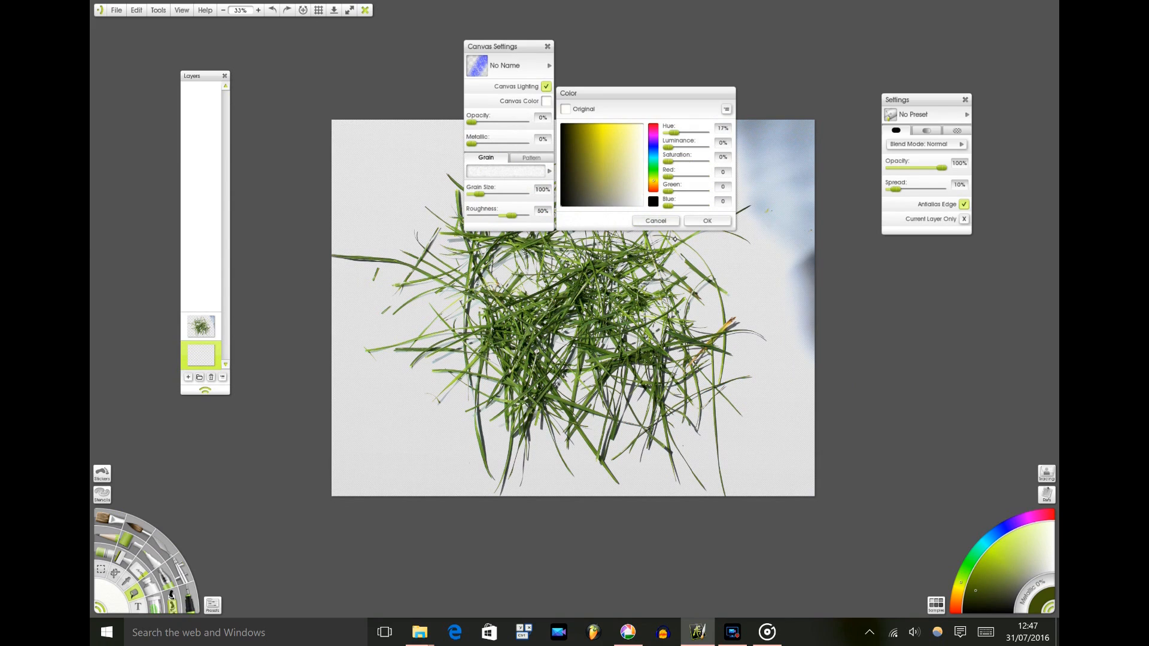
pyautogui.click(667, 221)
pyautogui.moveTo(473, 122); pyautogui.dragTo(560, 135)
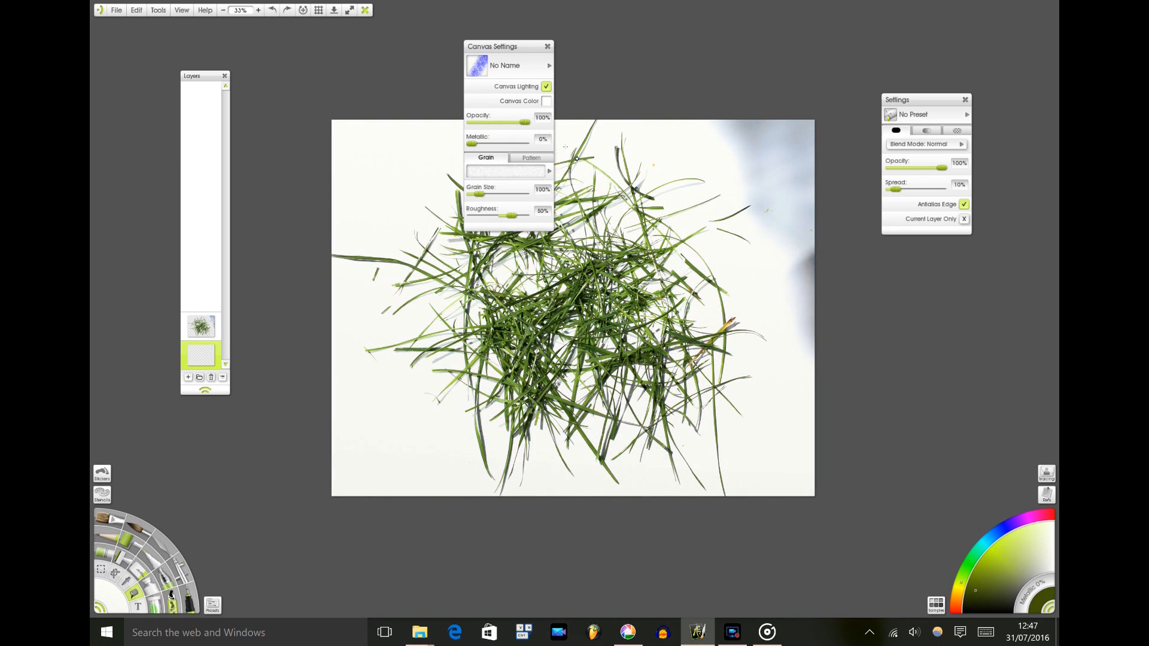
pyautogui.click(546, 101)
pyautogui.moveTo(504, 143); pyautogui.dragTo(489, 158)
pyautogui.click(632, 165)
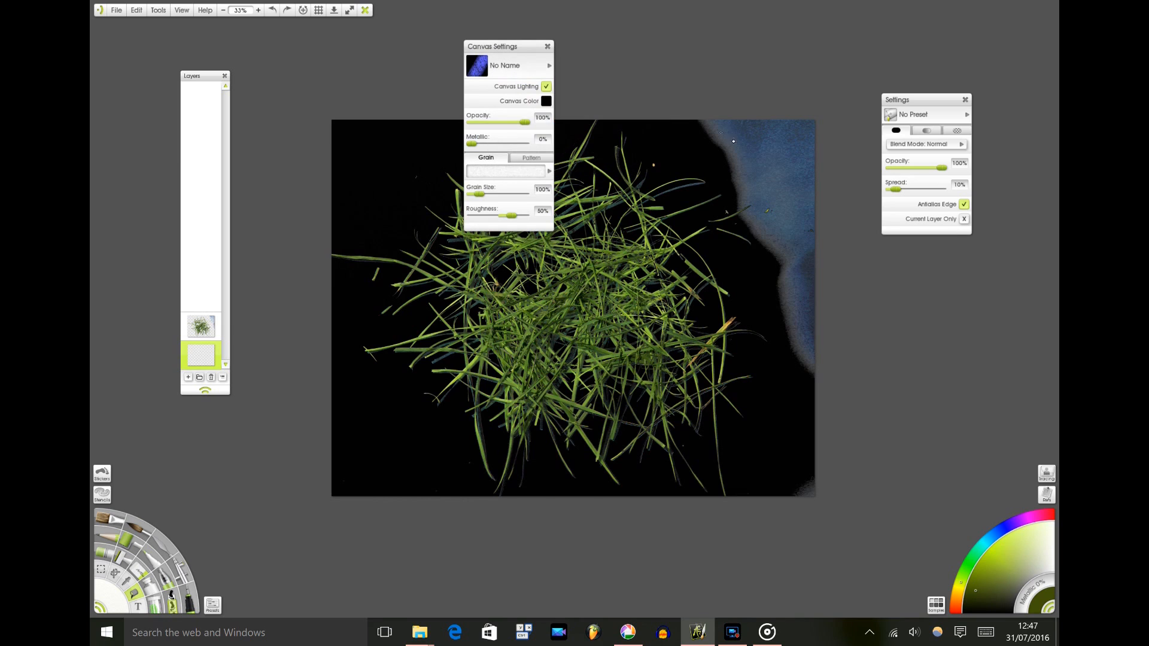
pyautogui.click(548, 46)
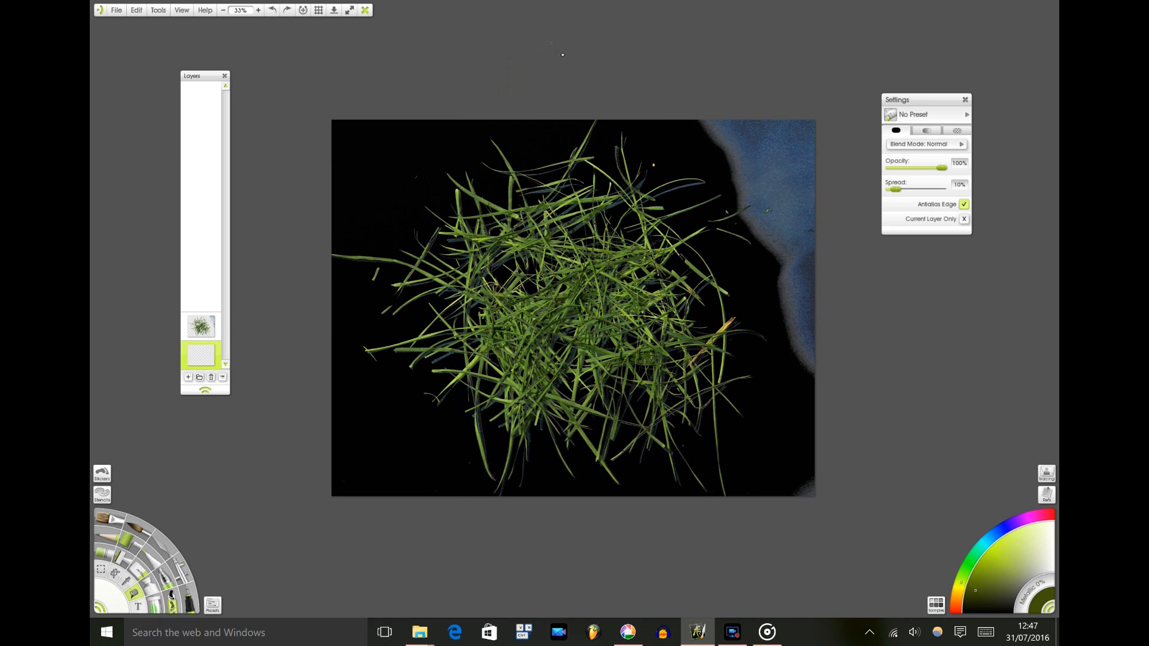
# Erase the blue shadow area in the upper-right corner of the grass layer
pyautogui.moveTo(645, 215); pyautogui.dragTo(582, 206)
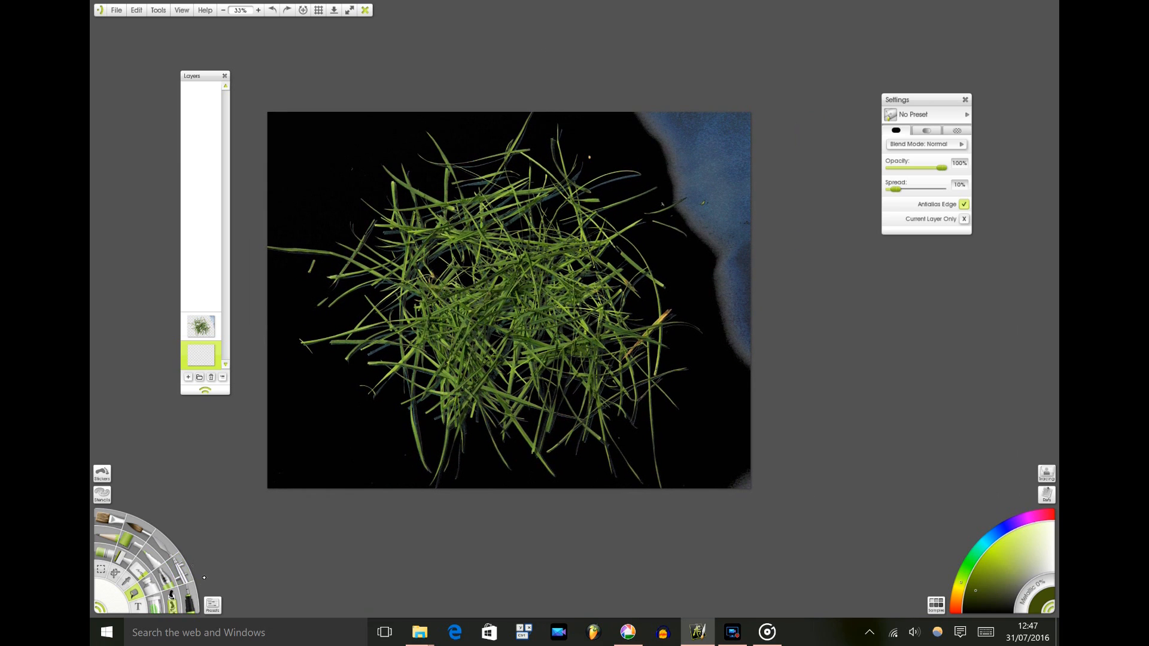
pyautogui.press('e')
pyautogui.click(201, 327)
pyautogui.moveTo(656, 126)
pyautogui.mouseDown()
pyautogui.moveTo(719, 223)
pyautogui.moveTo(680, 194)
pyautogui.mouseUp()
pyautogui.scroll(5, 679, 197)
pyautogui.moveTo(258, 231); pyautogui.dragTo(585, 113)
pyautogui.scroll(-5, 673, 291)
pyautogui.scroll(2, 673, 291)
pyautogui.scroll(-3, 659, 342)
pyautogui.scroll(8, 624, 342)
# Lock the transparency of the grass layer and set the Airbrush to the Color blend mode
pyautogui.click(217, 317)
pyautogui.click(180, 569)
pyautogui.click(926, 133)
pyautogui.click(1013, 424)
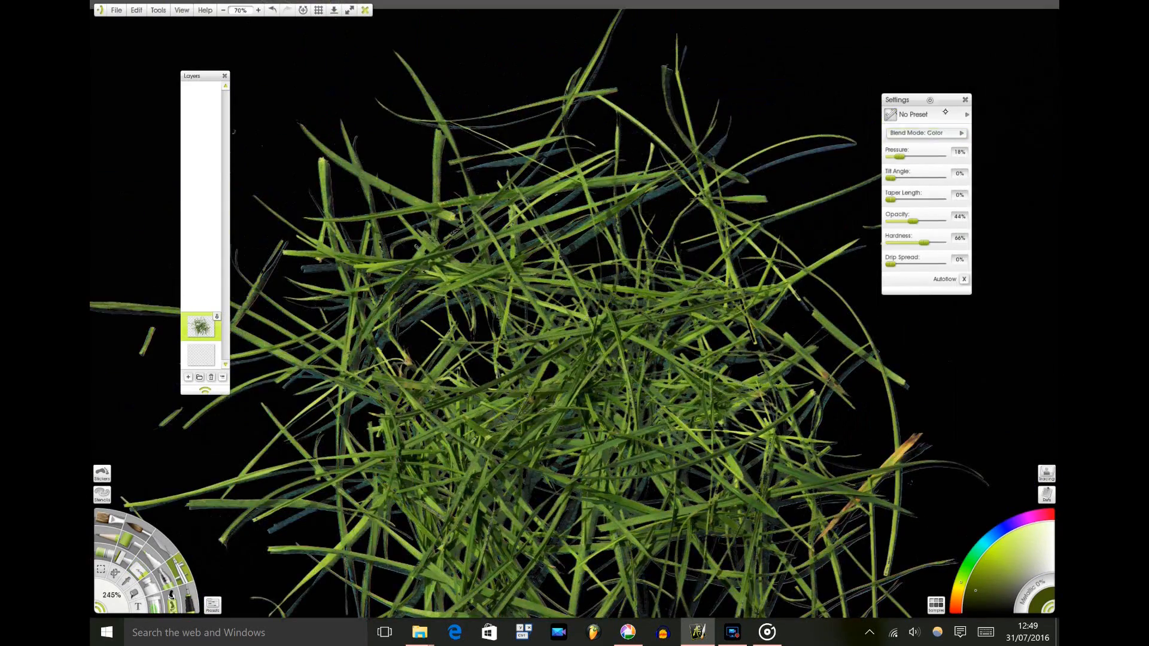
# Raise the Airbrush pressure and tint the bluish shadows among the upper grass blades green
pyautogui.moveTo(922, 99); pyautogui.dragTo(947, 87)
pyautogui.scroll(3, 527, 210)
pyautogui.moveTo(925, 145); pyautogui.dragTo(961, 145)
pyautogui.moveTo(514, 162); pyautogui.dragTo(461, 187)
pyautogui.moveTo(642, 12); pyautogui.dragTo(605, 102)
pyautogui.scroll(2, 413, 210)
pyautogui.moveTo(440, 198); pyautogui.dragTo(404, 198)
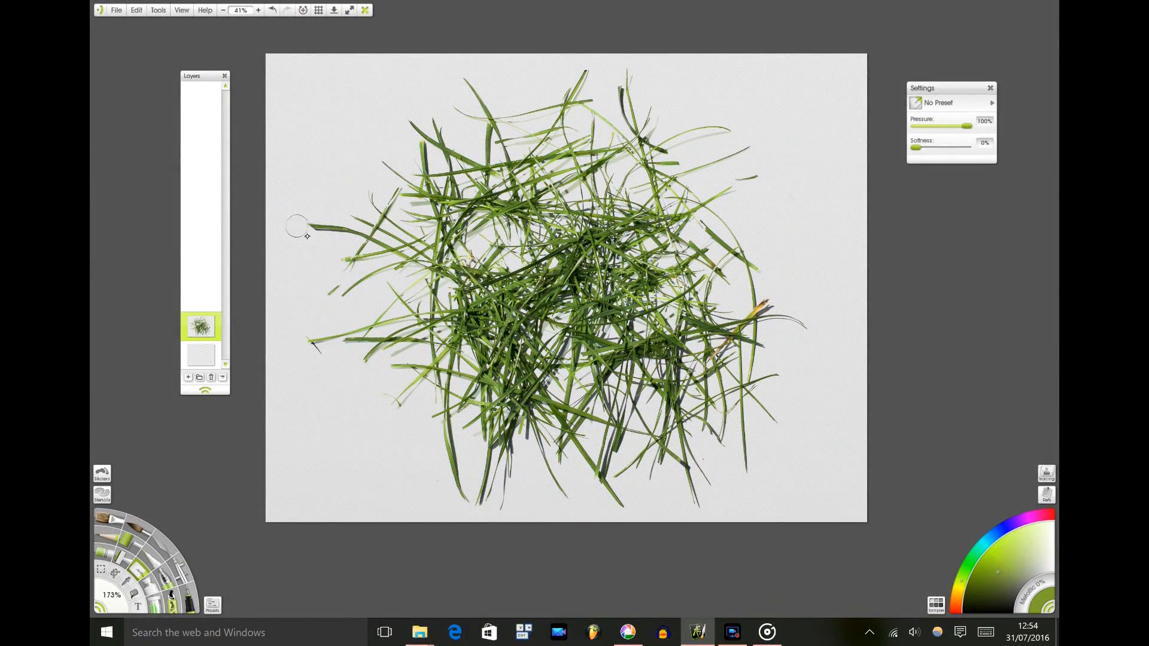
# Erase the stray tip beside the lower-left blade, then try erasing the dark upper blade and undo that stroke
pyautogui.click(318, 353)
pyautogui.moveTo(617, 84); pyautogui.dragTo(622, 100)
pyautogui.hotkey('ctrl', 'z')
# Start exporting the grass cut-out as a PNG image to the Pictures folder and clear the suggested base file name
pyautogui.click(116, 10)
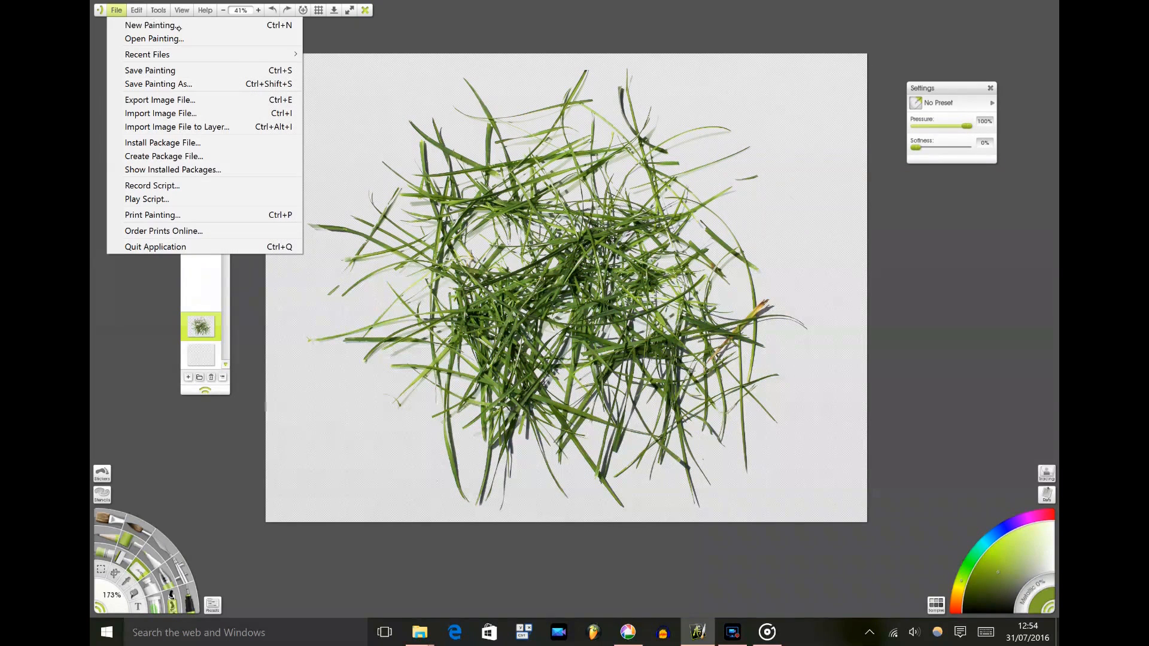
pyautogui.click(251, 106)
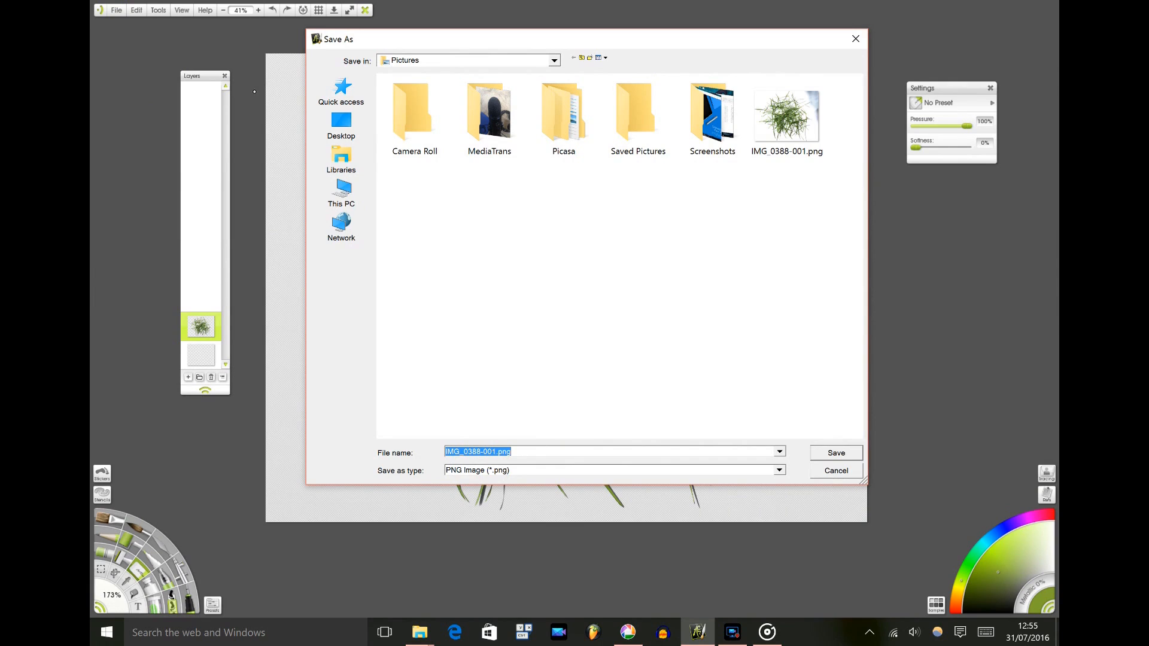
pyautogui.click(510, 454)
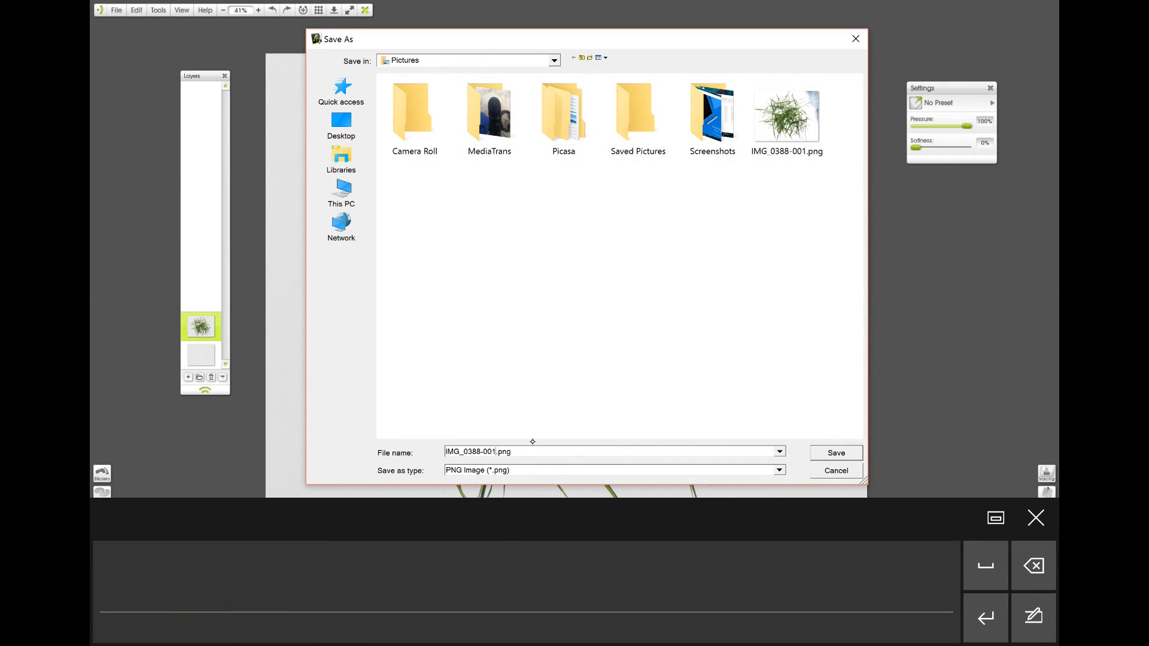
pyautogui.press('BackSpace')
pyautogui.press('BackSpace')
pyautogui.press('BackSpace')
pyautogui.press('BackSpace')
pyautogui.press('BackSpace')
pyautogui.press('BackSpace')
pyautogui.press('BackSpace')
pyautogui.press('BackSpace')
pyautogui.press('BackSpace')
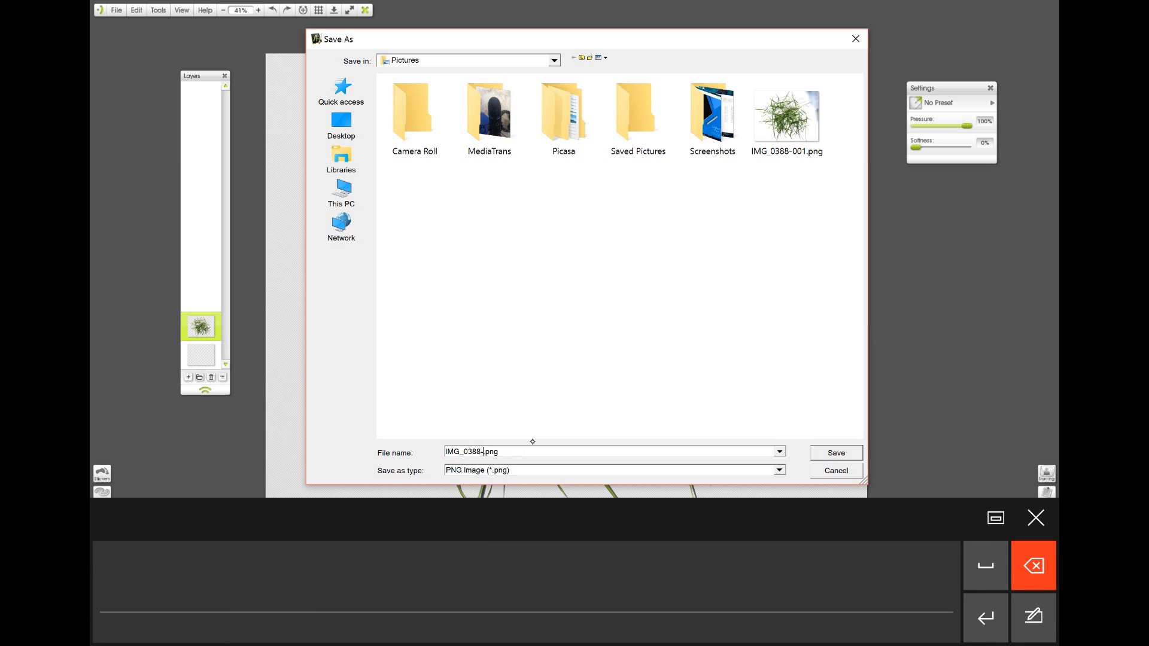
pyautogui.press('BackSpace')
pyautogui.press('BackSpace')
pyautogui.press('BackSpace')
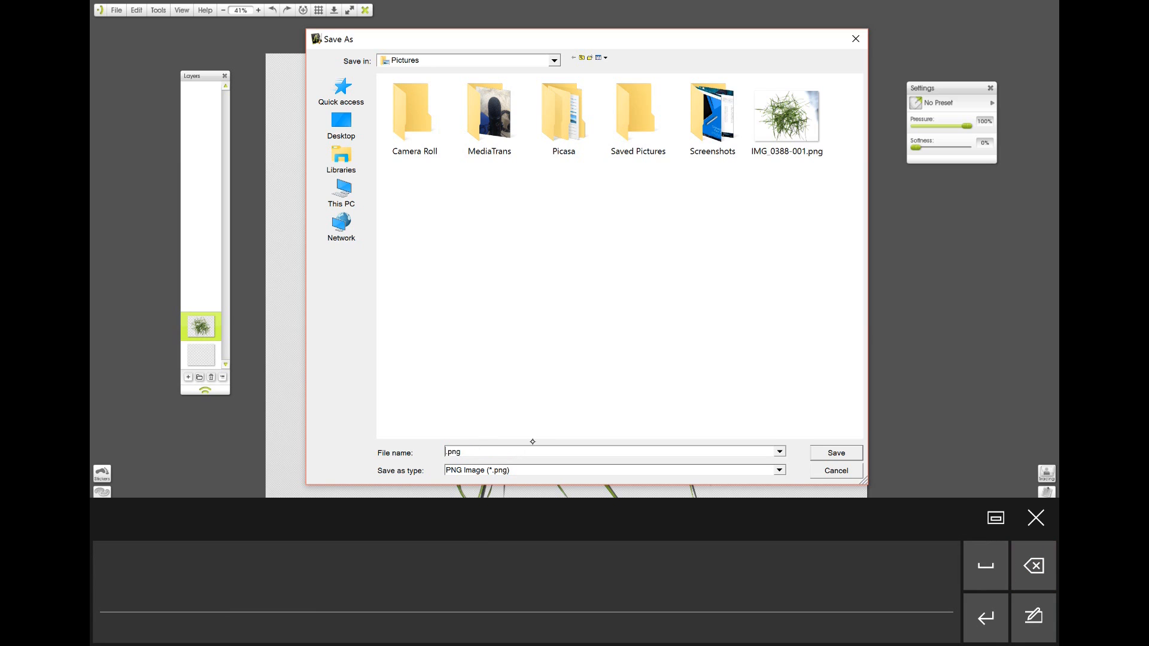
# Shrink the save dialog, switch to the full on-screen keyboard, and save the exported image as Grass.png
pyautogui.moveTo(867, 481); pyautogui.dragTo(851, 357)
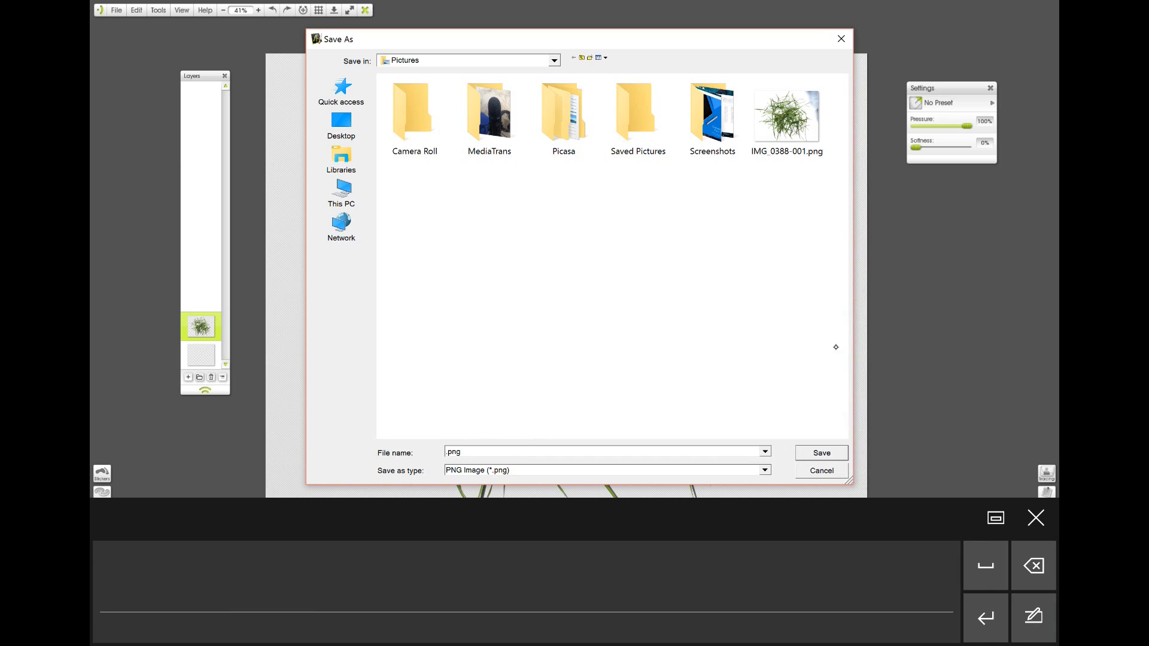
pyautogui.moveTo(787, 483); pyautogui.dragTo(799, 314)
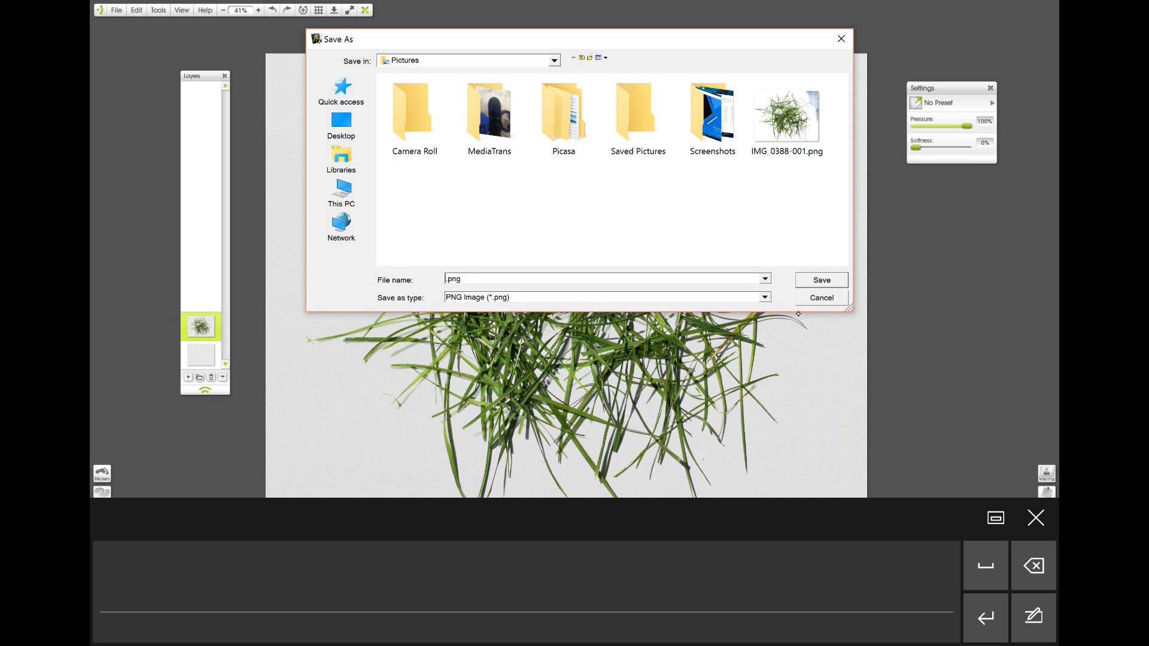
pyautogui.click(996, 518)
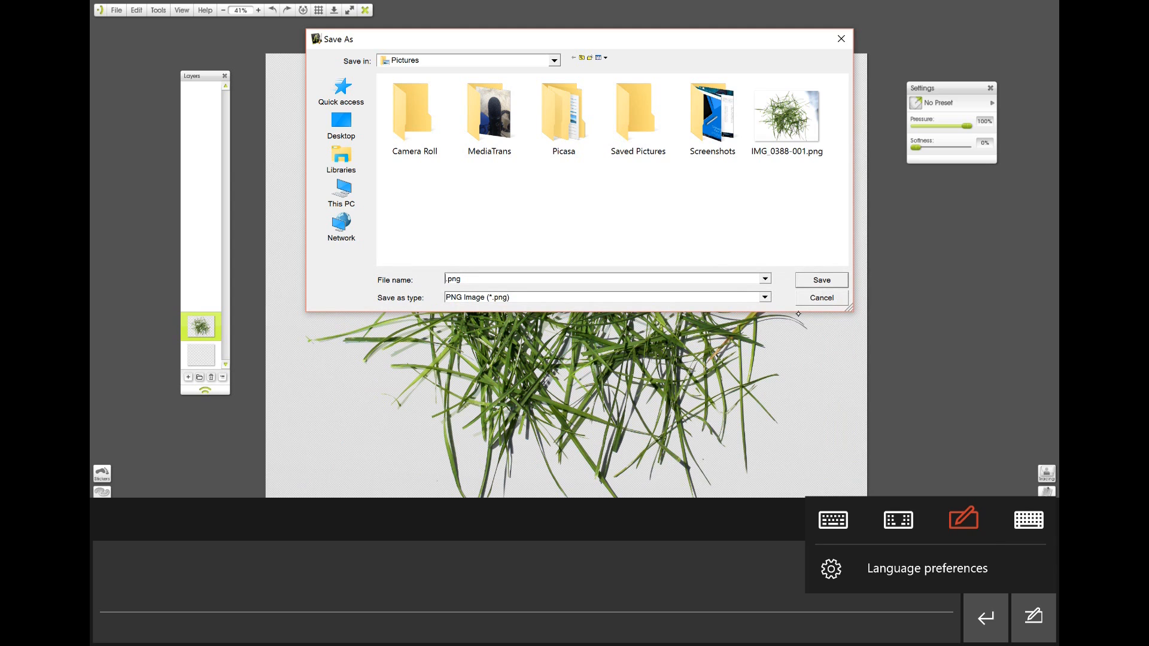
pyautogui.click(1029, 519)
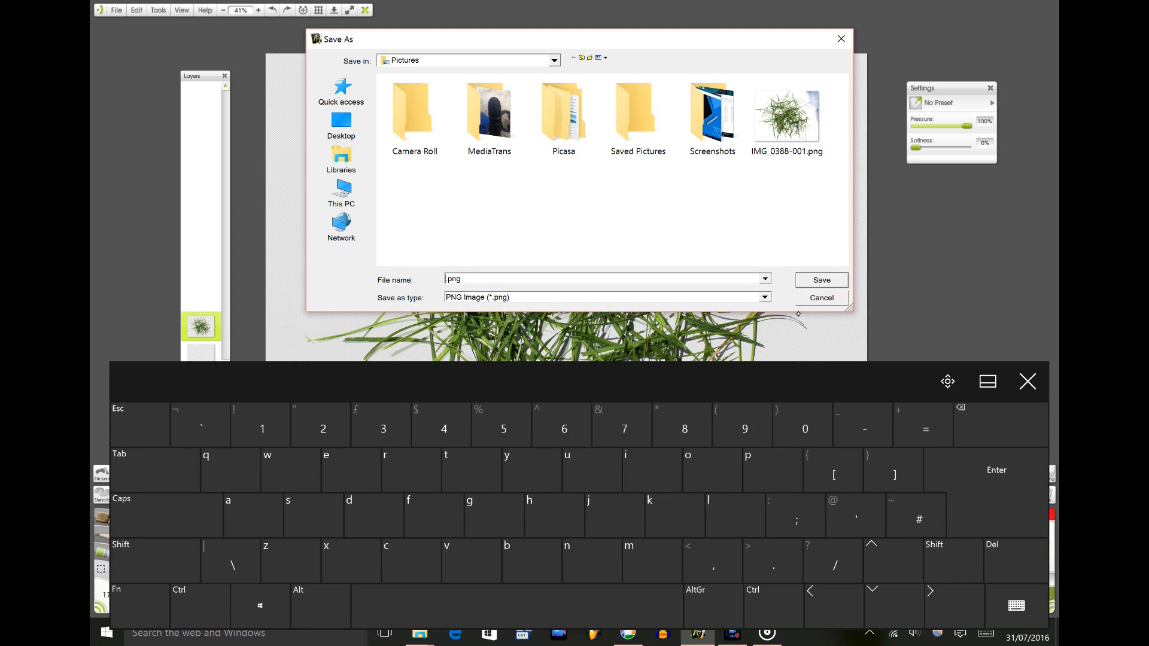
pyautogui.press('shift')
pyautogui.write('Grass')
pyautogui.click(840, 283)
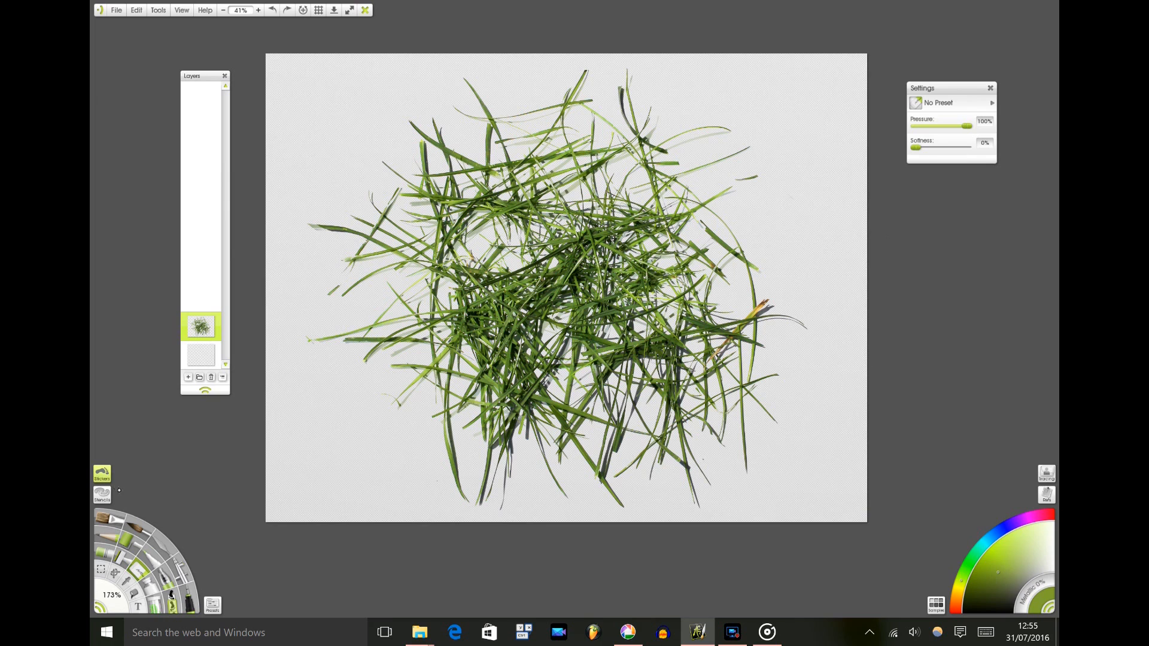
# Create a new sticker sheet in the Nature group and name it Grass
pyautogui.click(102, 474)
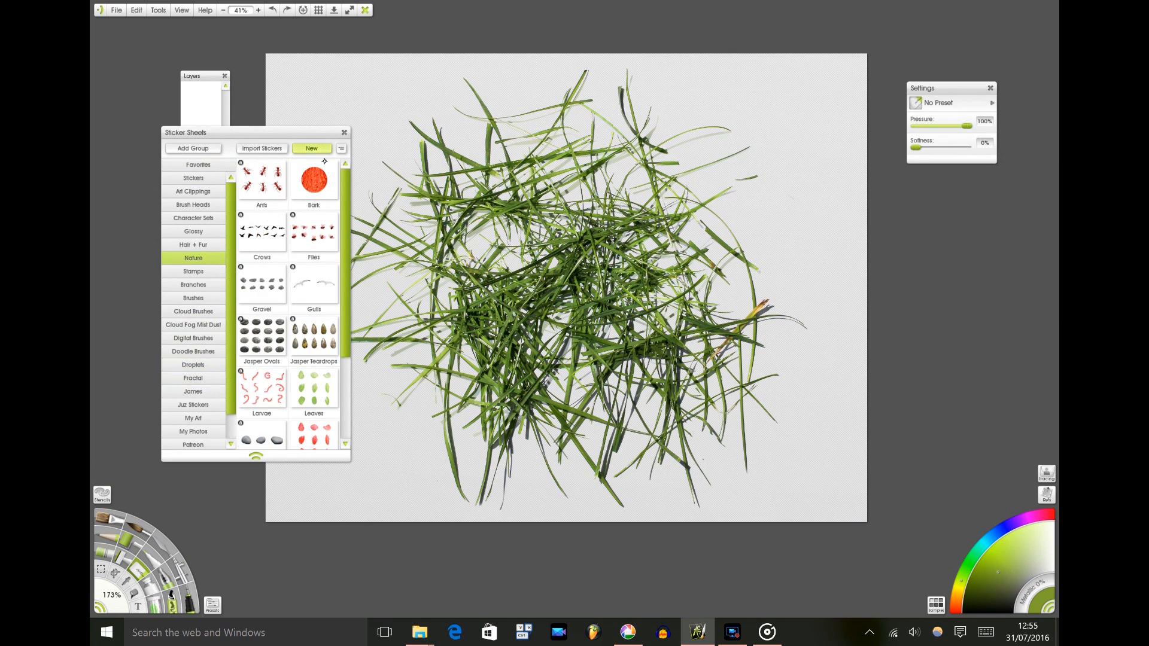
pyautogui.click(334, 149)
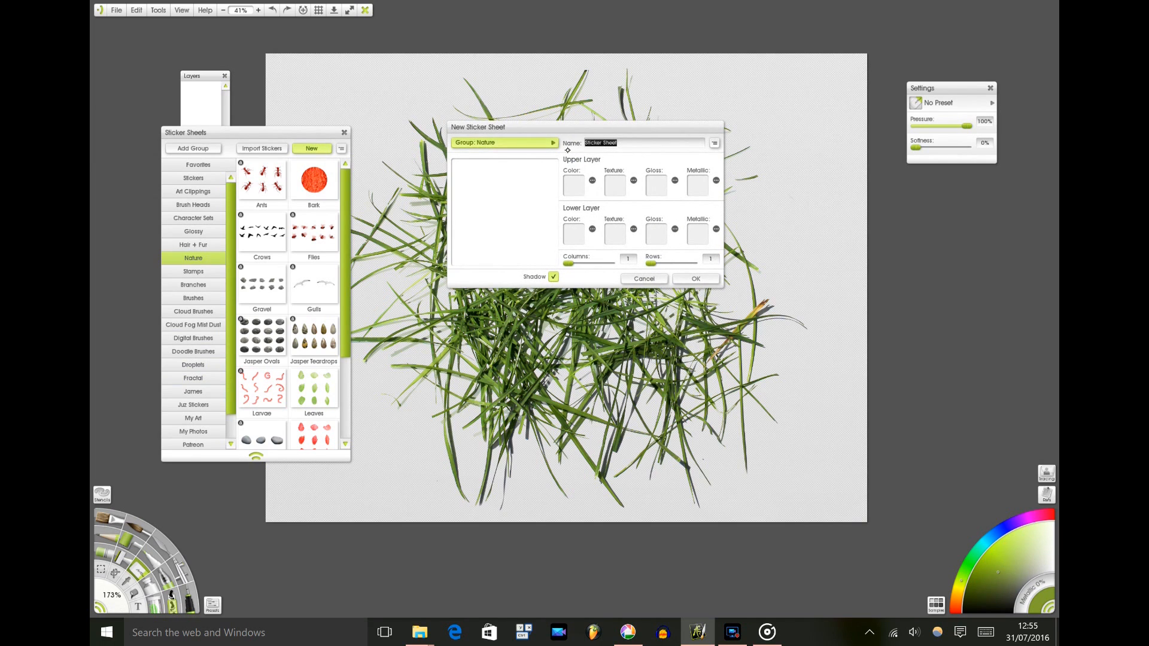
pyautogui.click(986, 633)
pyautogui.click(1034, 617)
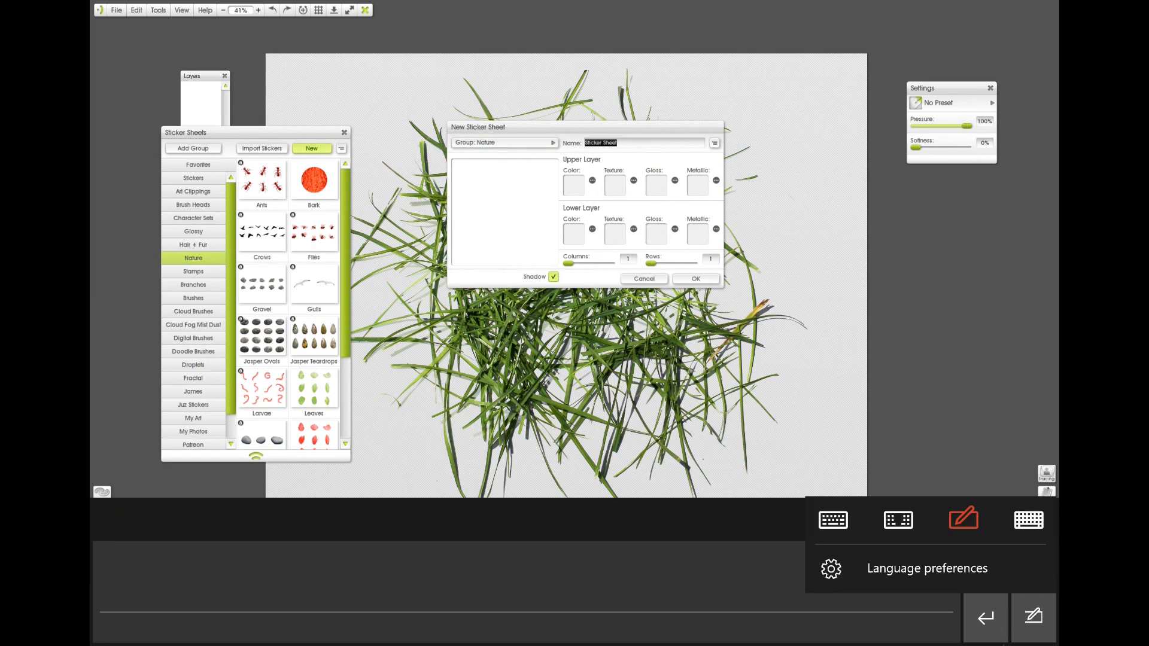
pyautogui.click(1029, 520)
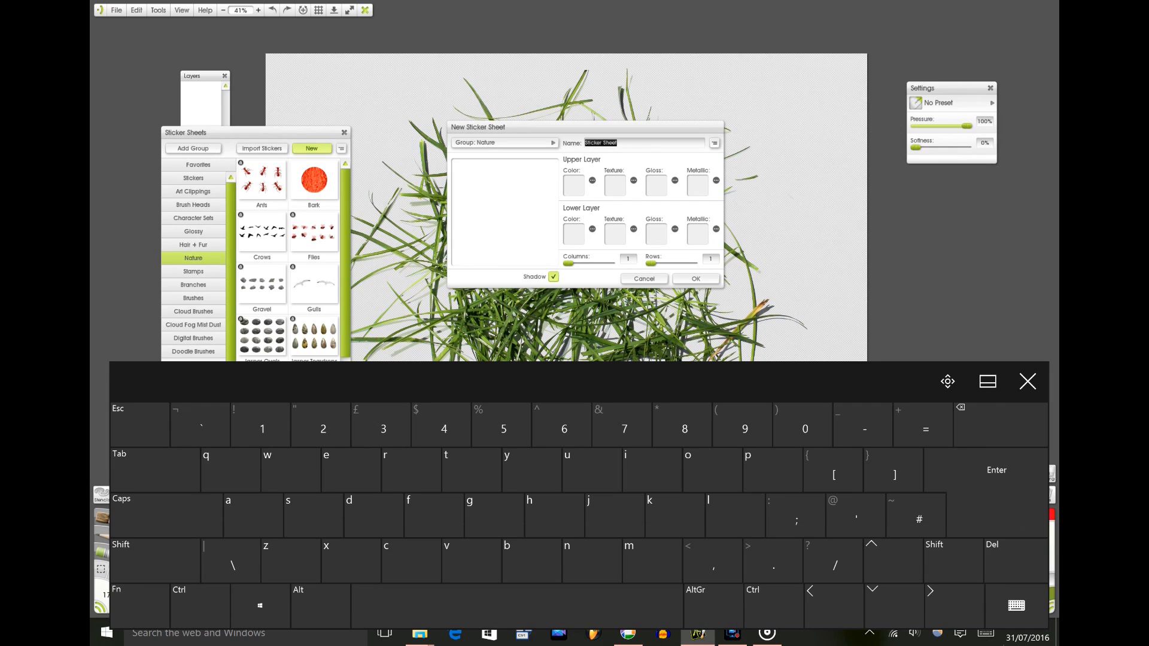
pyautogui.write('Grass')
# Load Grass.png from the Pictures folder as the upper layer's color image of the sticker sheet
pyautogui.click(670, 199)
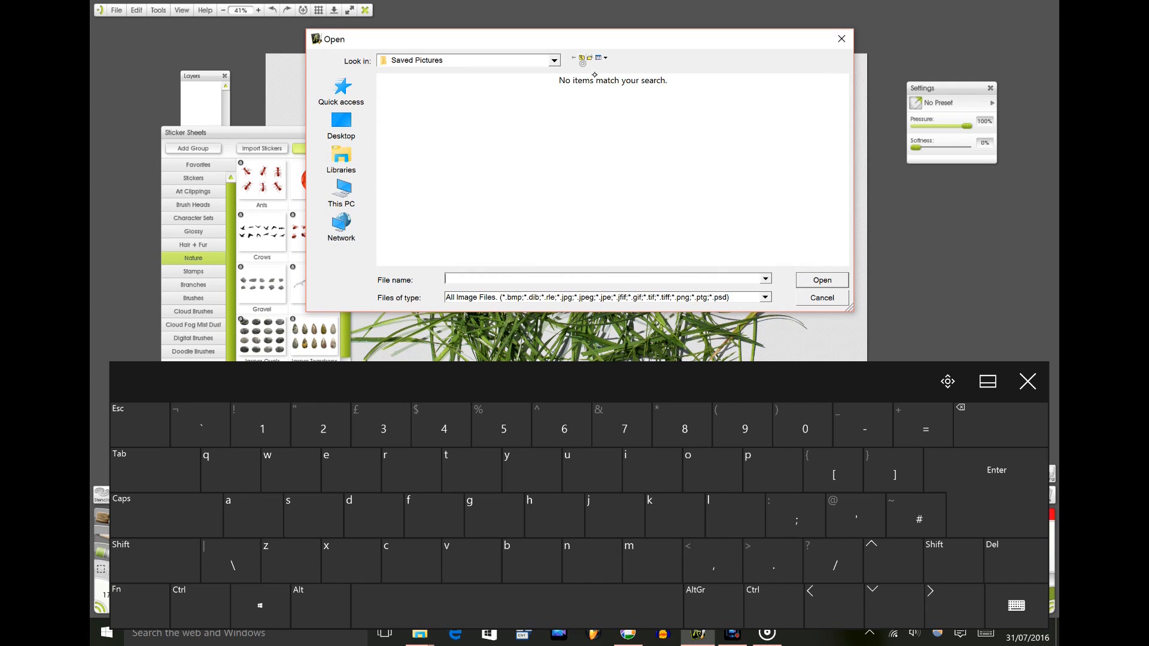
pyautogui.click(554, 60)
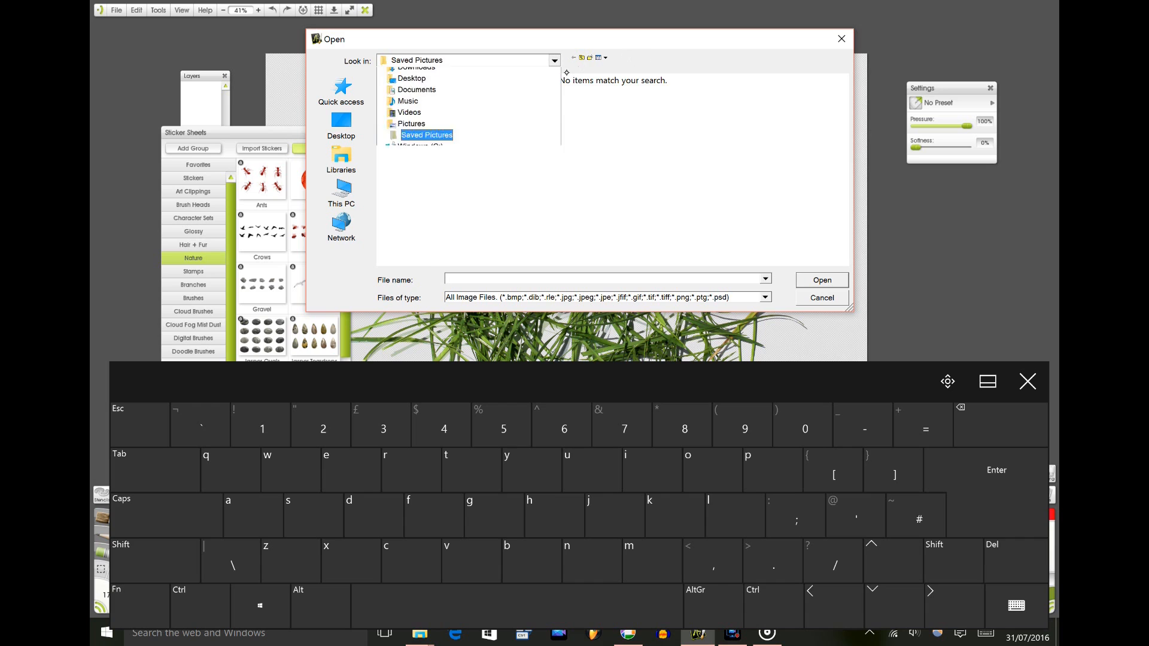
pyautogui.click(459, 216)
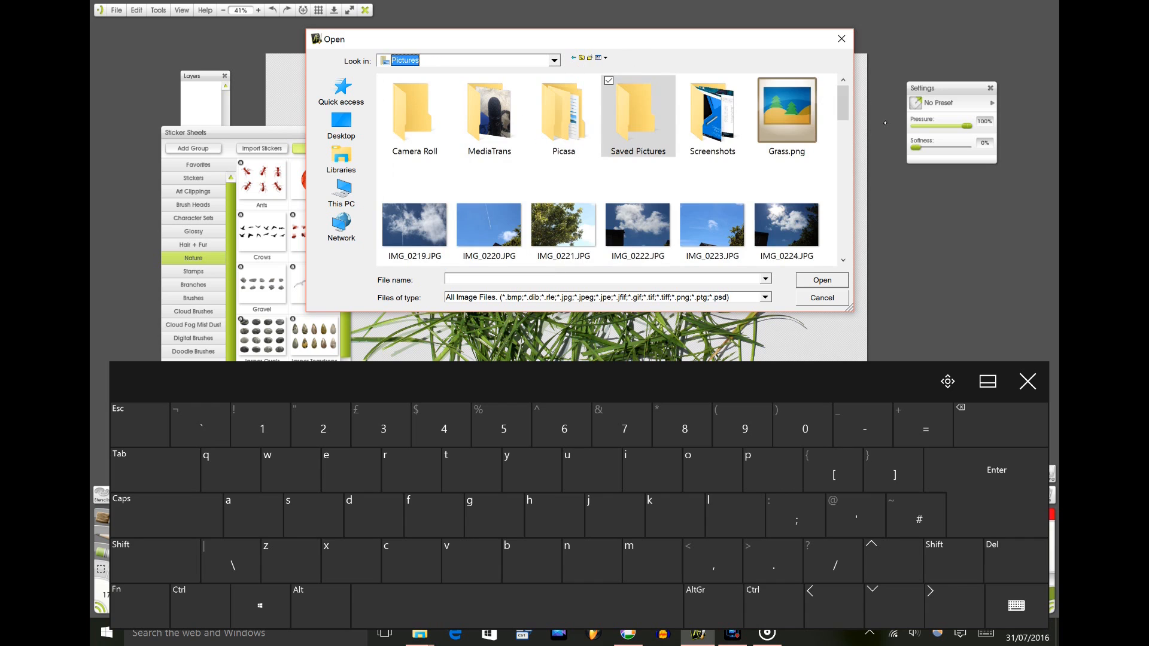
pyautogui.scroll(-2, 854, 107)
pyautogui.scroll(2, 855, 107)
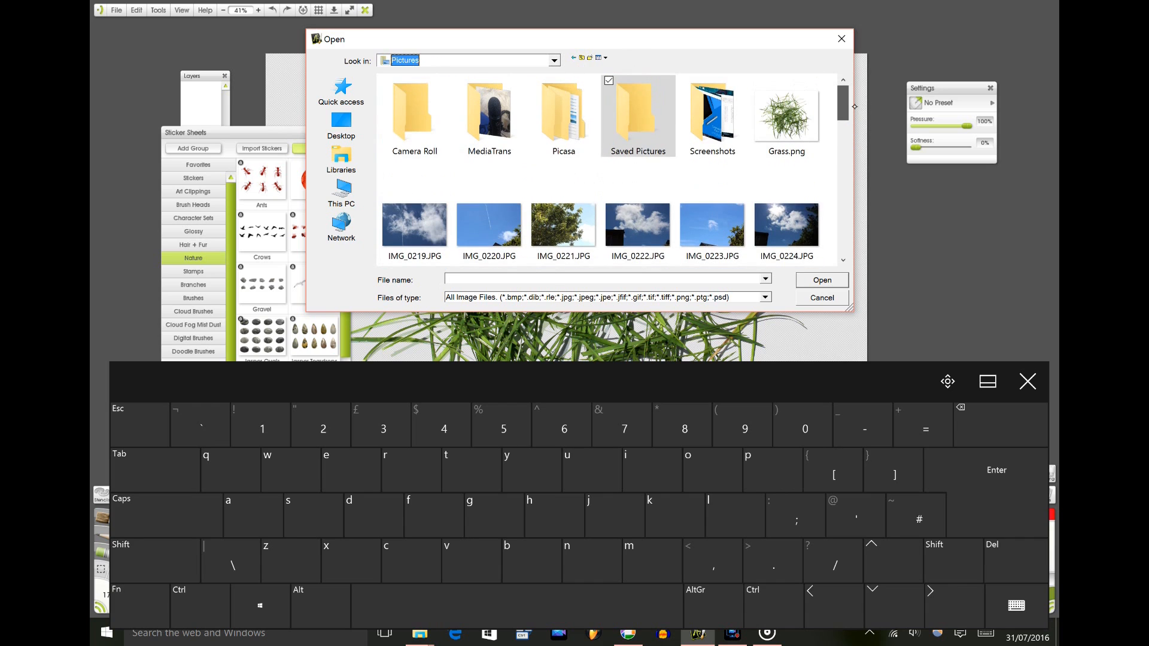
pyautogui.click(786, 120)
pyautogui.click(838, 281)
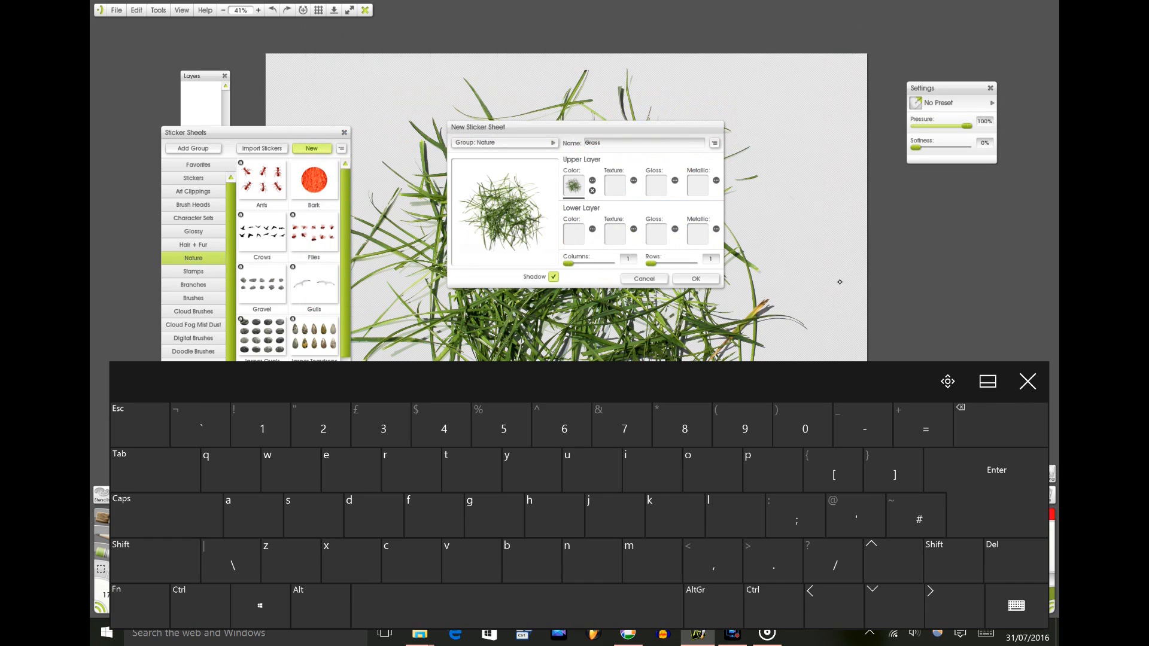
# Dismiss the on-screen keyboard, turn off the sticker sheet's shadow and finish creating the sheet
pyautogui.click(1029, 382)
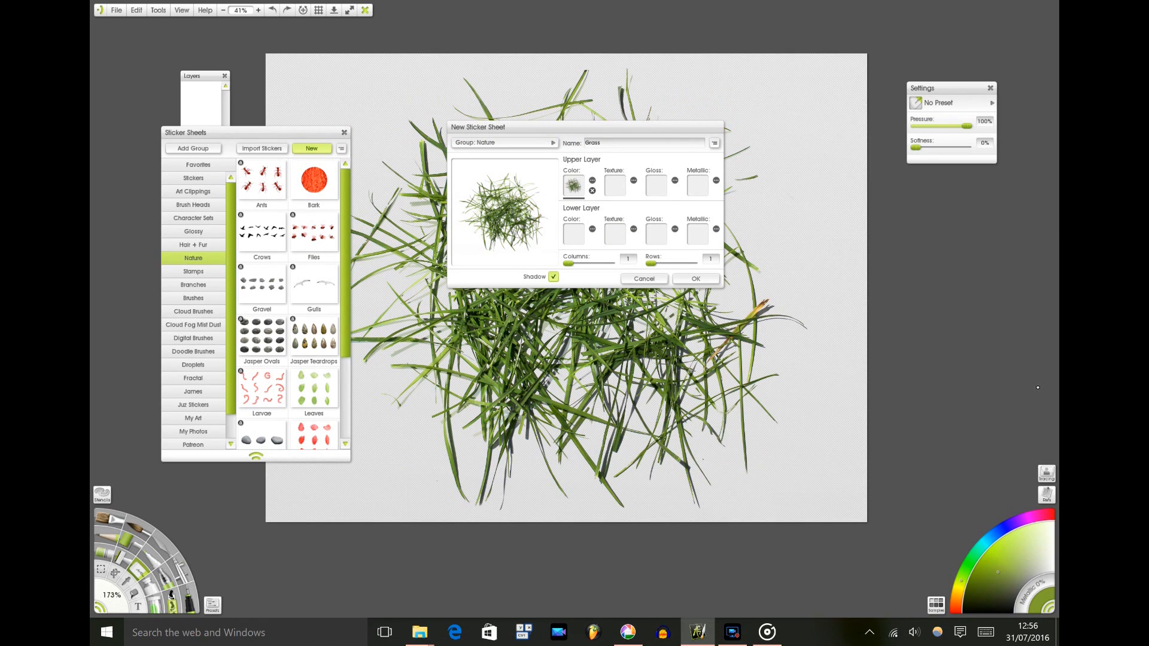
pyautogui.click(554, 277)
pyautogui.click(708, 283)
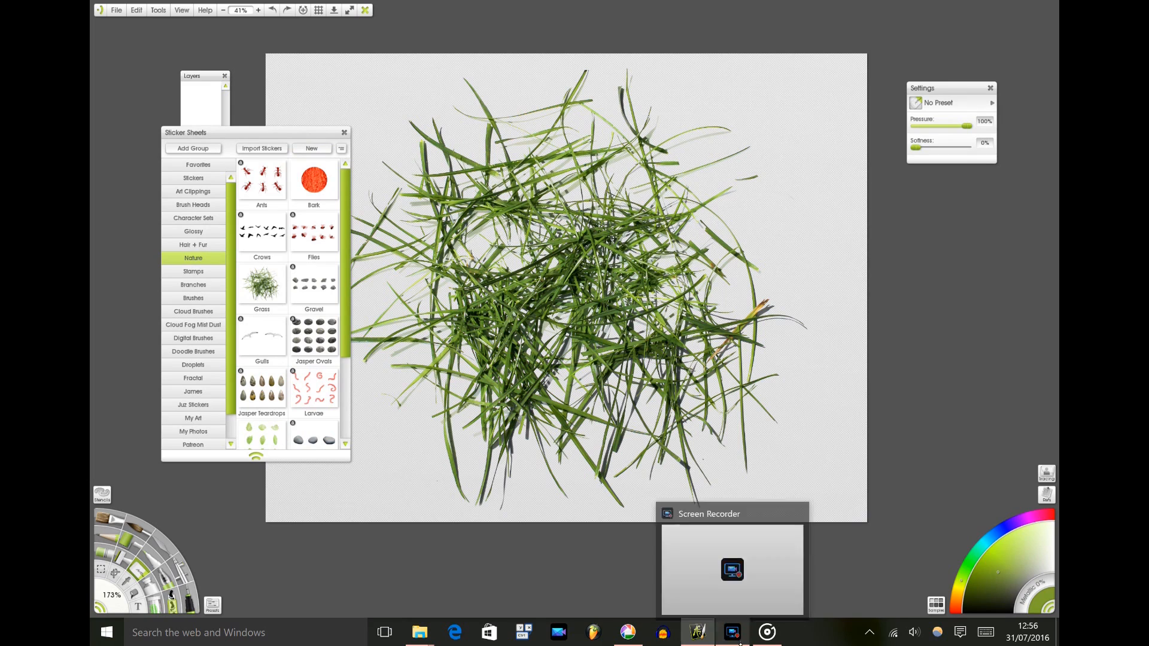
pyautogui.click(732, 633)
pyautogui.click(646, 319)
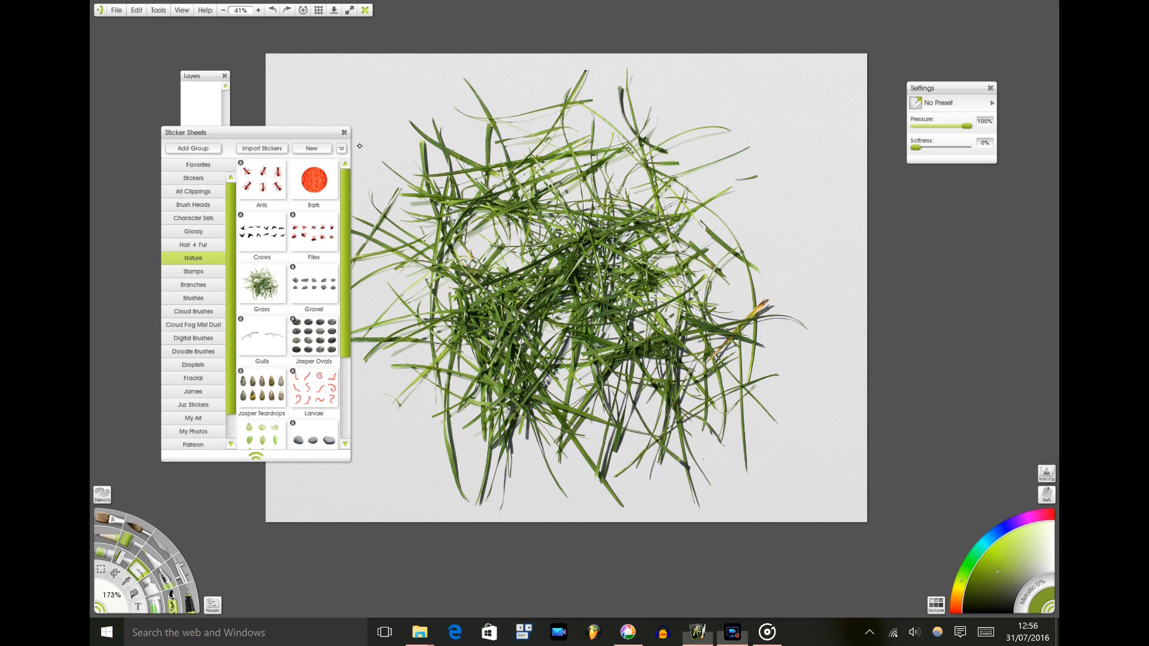
# Close the sticker sheets, start a new painting and move its size dialog up to make room for the on-screen keyboard
pyautogui.click(344, 132)
pyautogui.click(116, 10)
pyautogui.click(166, 24)
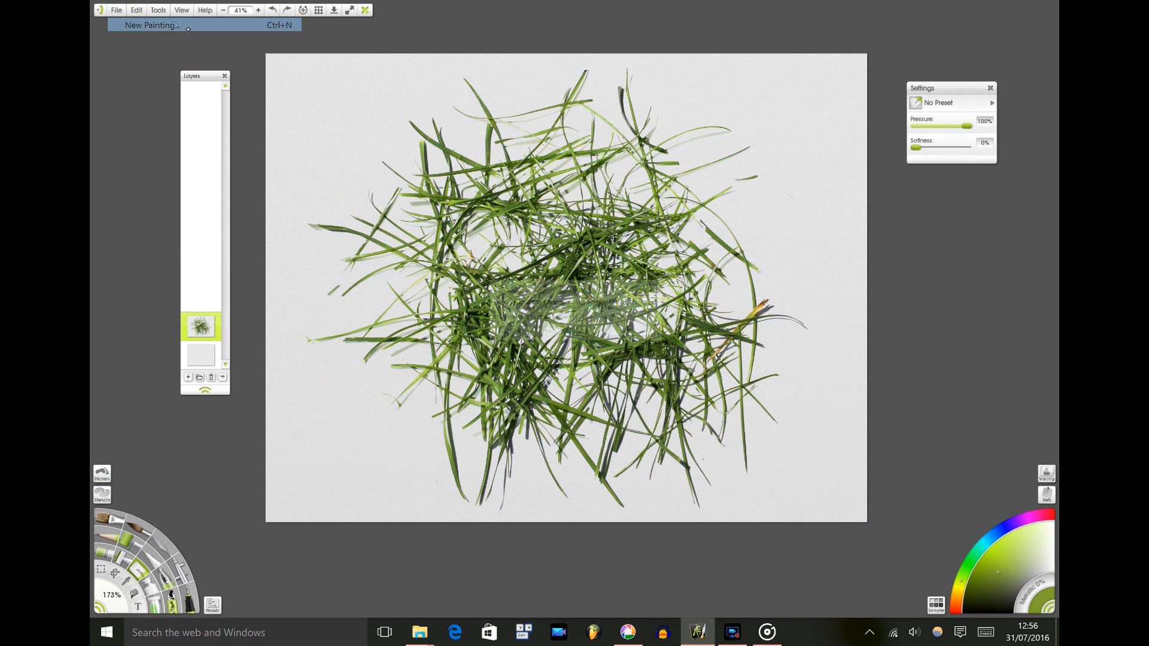
pyautogui.click(576, 331)
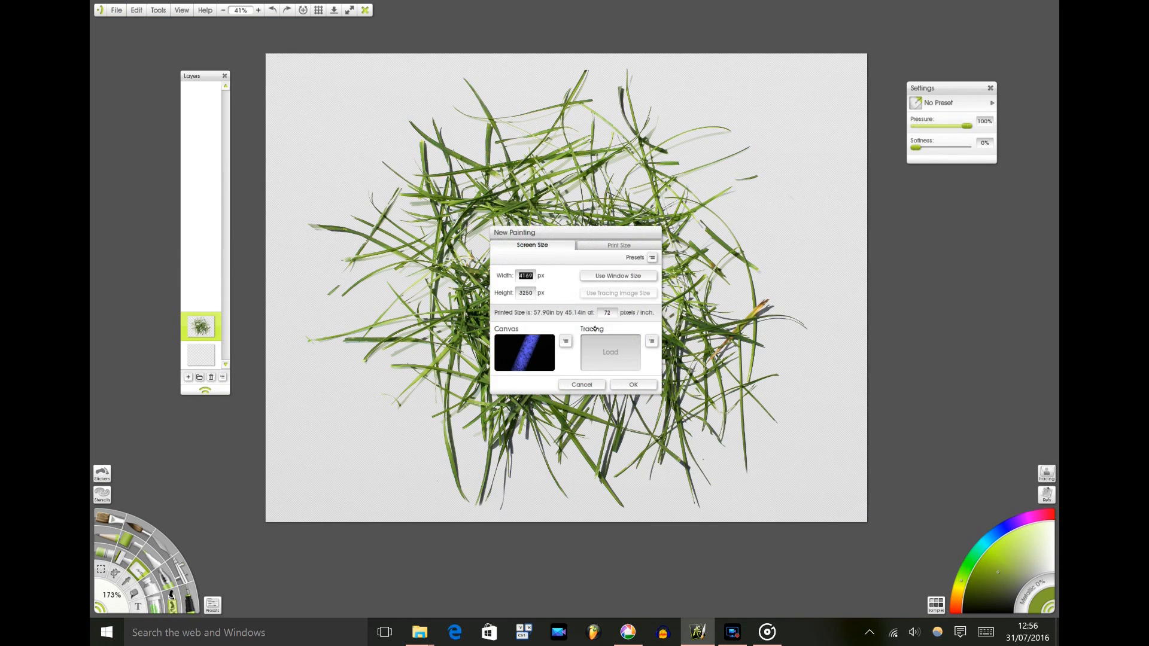
pyautogui.moveTo(620, 243); pyautogui.dragTo(607, 116)
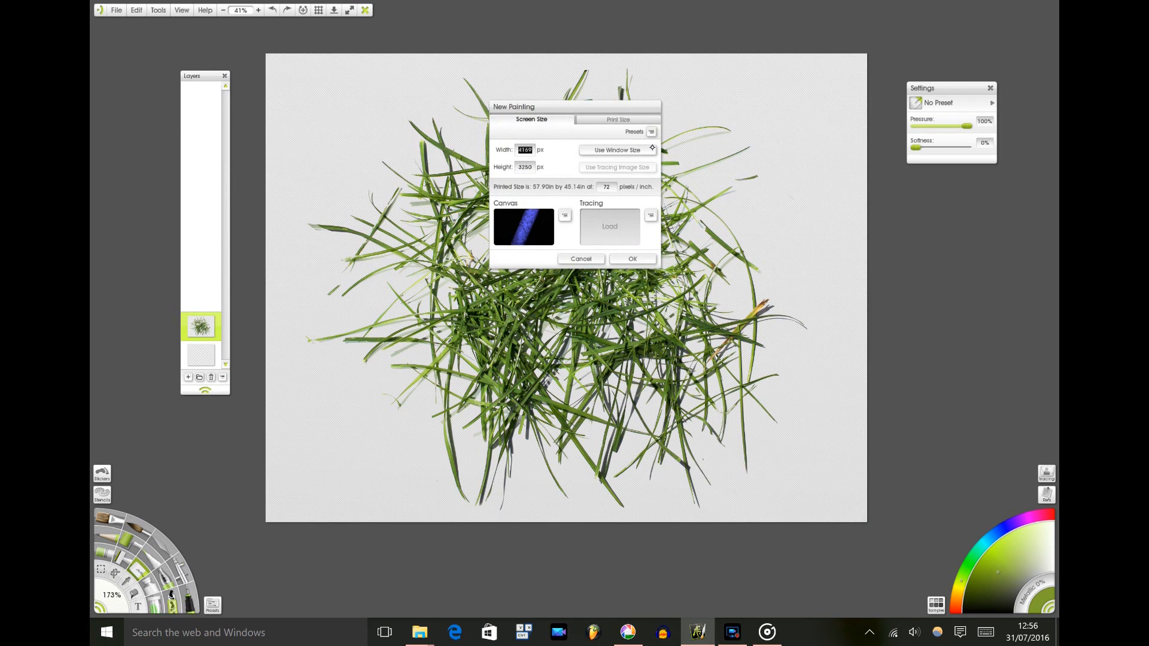
# Bring up the standard on-screen keyboard and set the new painting's width to 2000 px
pyautogui.click(986, 634)
pyautogui.click(996, 526)
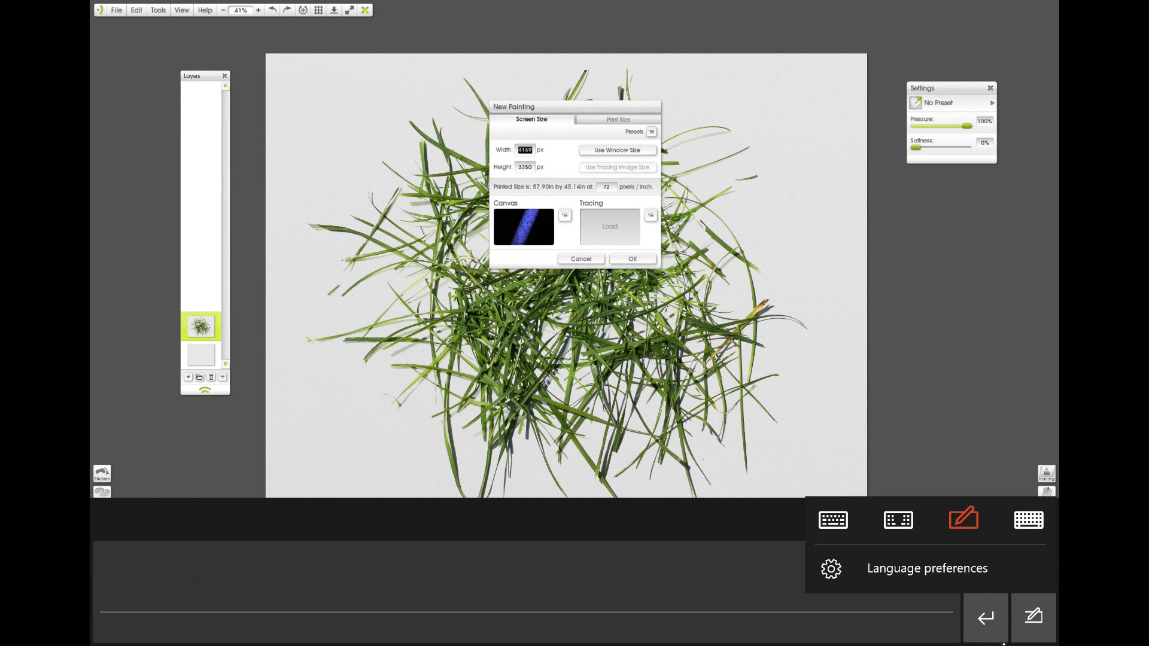
pyautogui.click(833, 520)
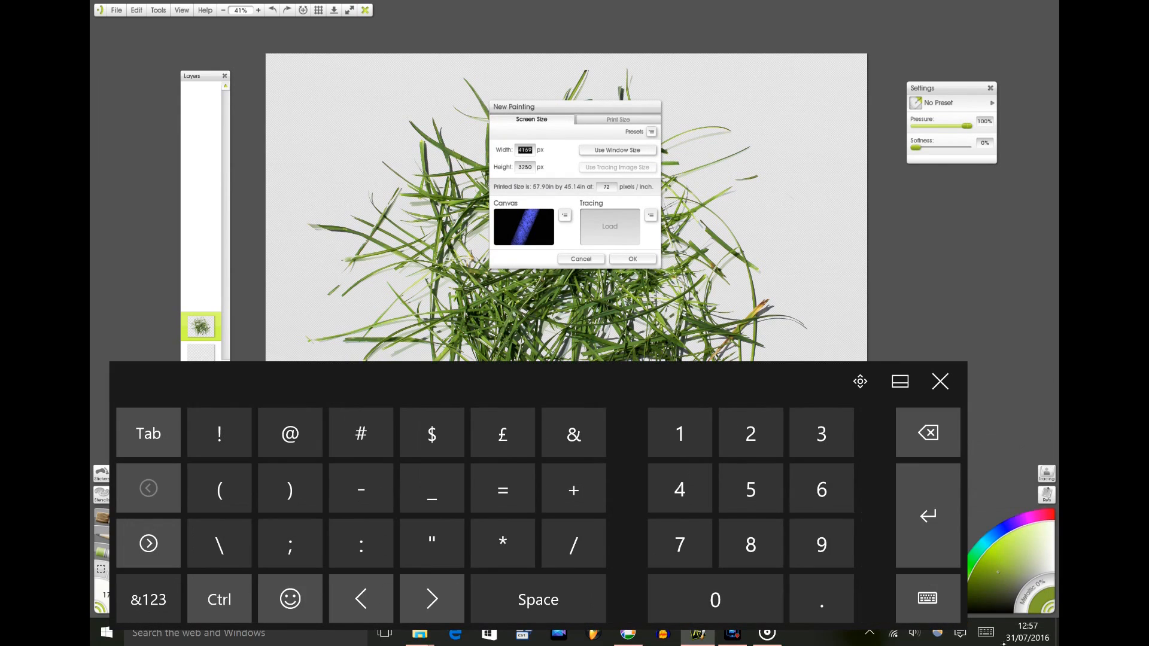
pyautogui.click(751, 433)
pyautogui.click(716, 600)
pyautogui.click(716, 600)
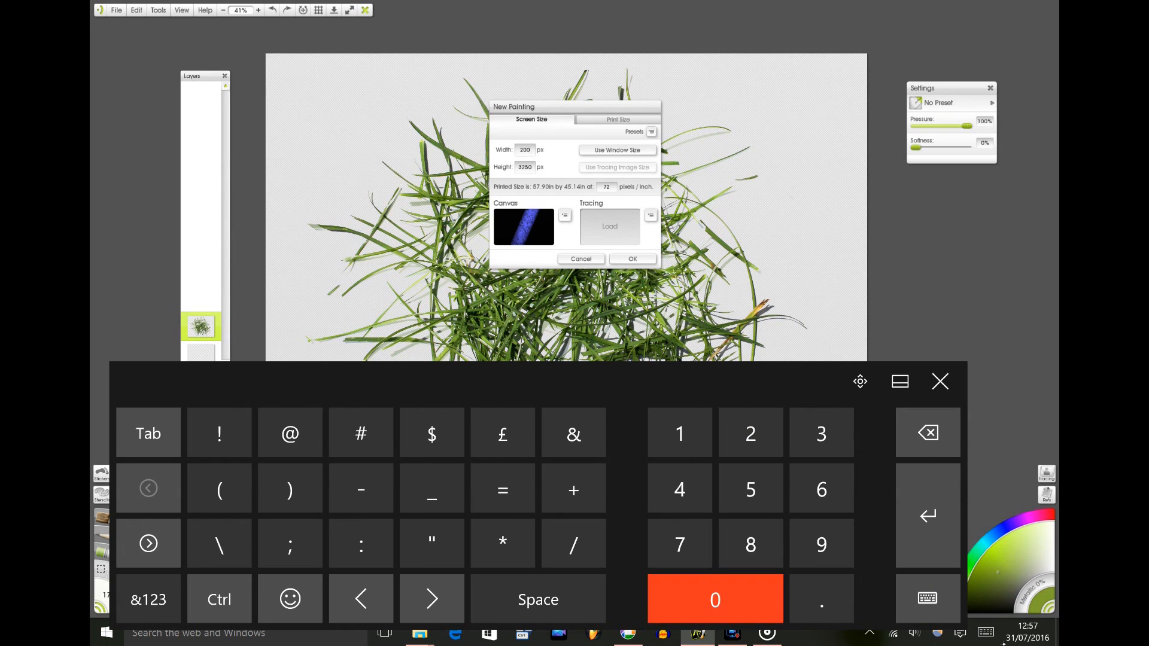
pyautogui.click(547, 175)
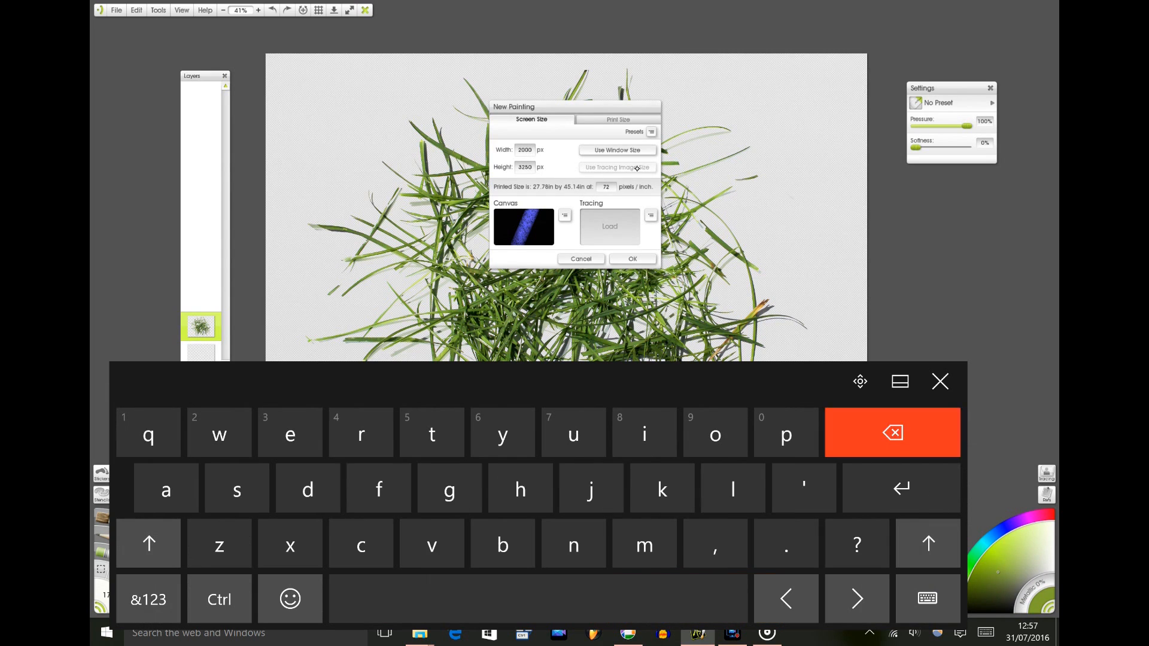
# Set the new painting's height to 2000 px, create the painting and dismiss the on-screen keyboard
pyautogui.click(527, 168)
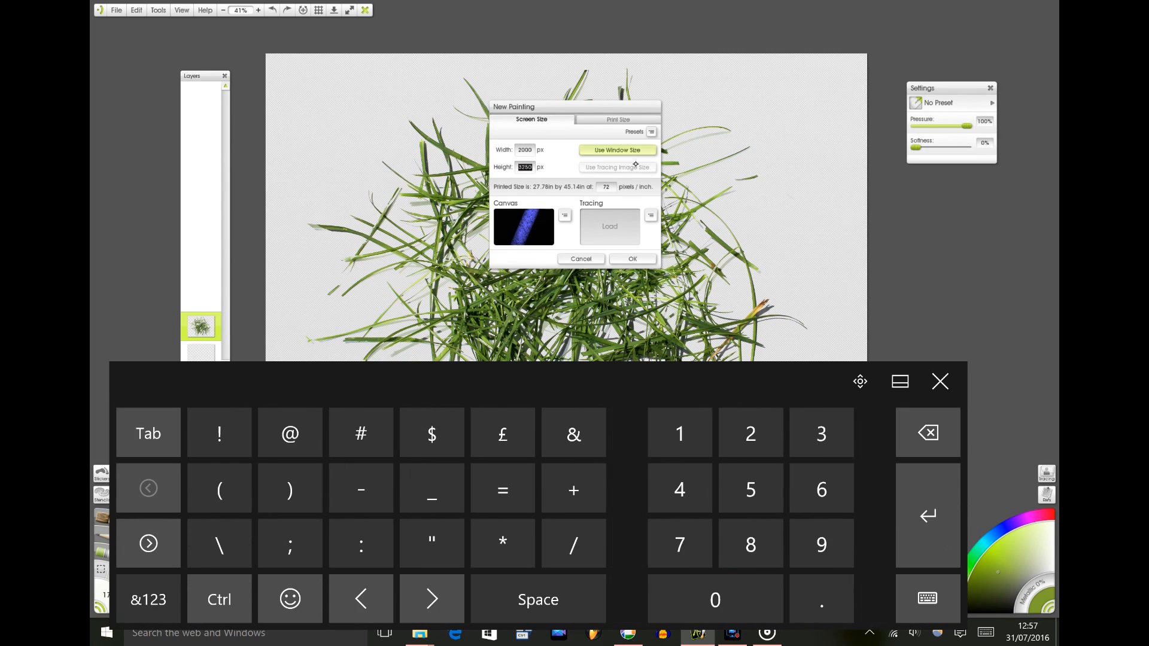
pyautogui.write('2000')
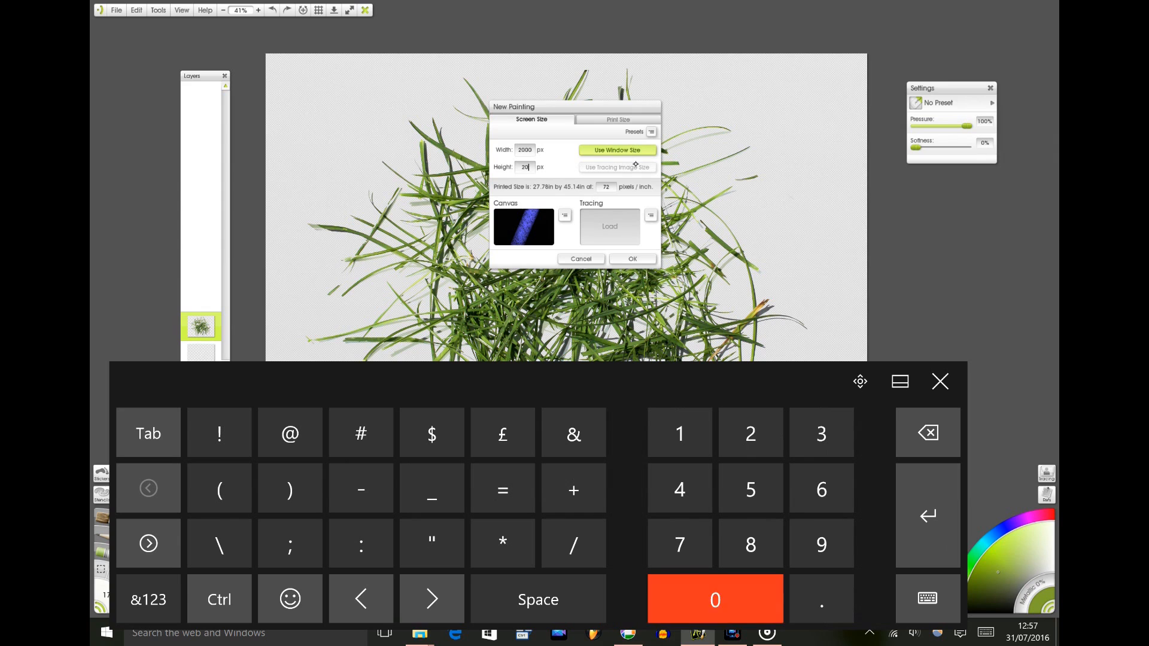
pyautogui.click(639, 260)
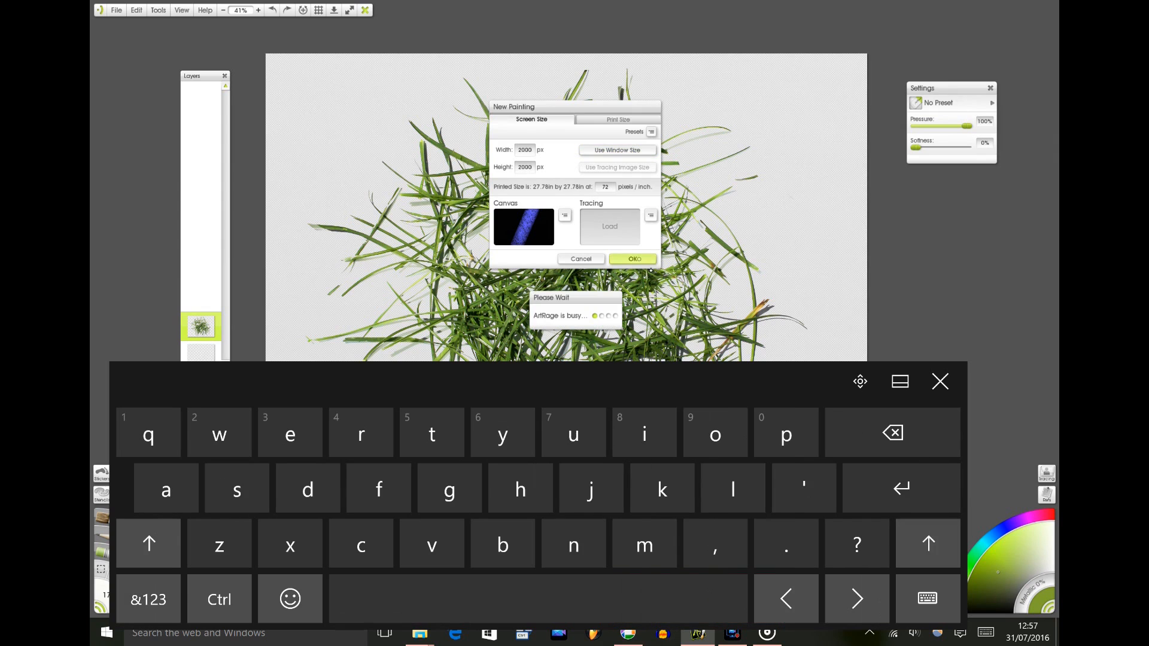
pyautogui.click(940, 382)
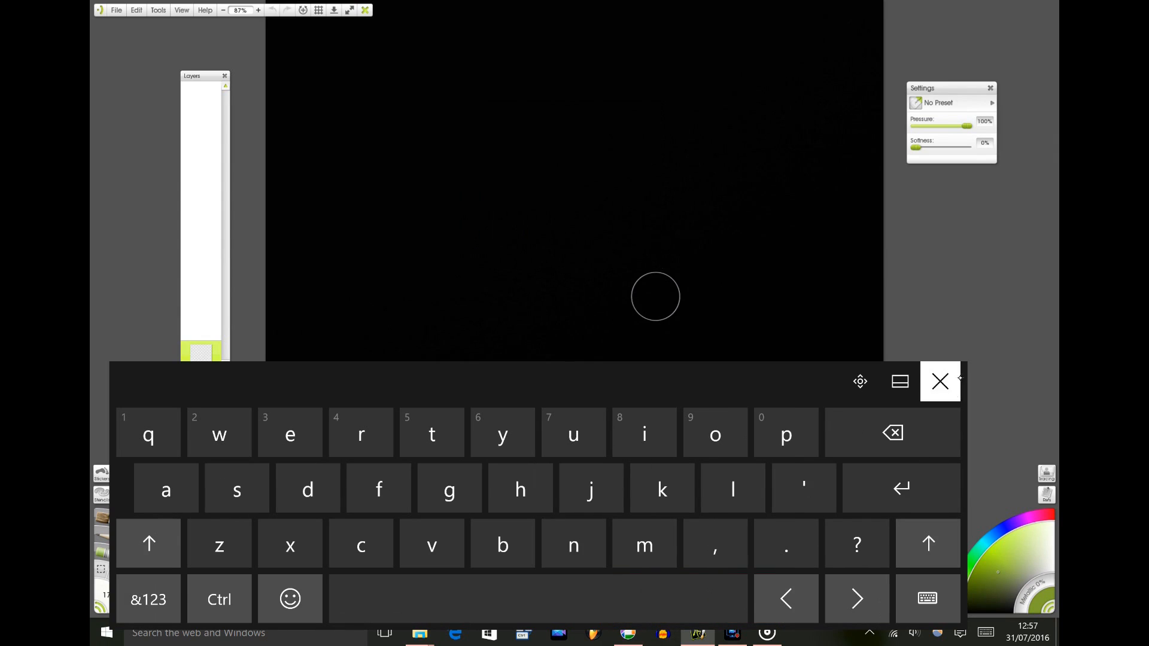
# Set the canvas color to a near-white with red, green and blue at 248, and close the canvas settings
pyautogui.rightClick(611, 233)
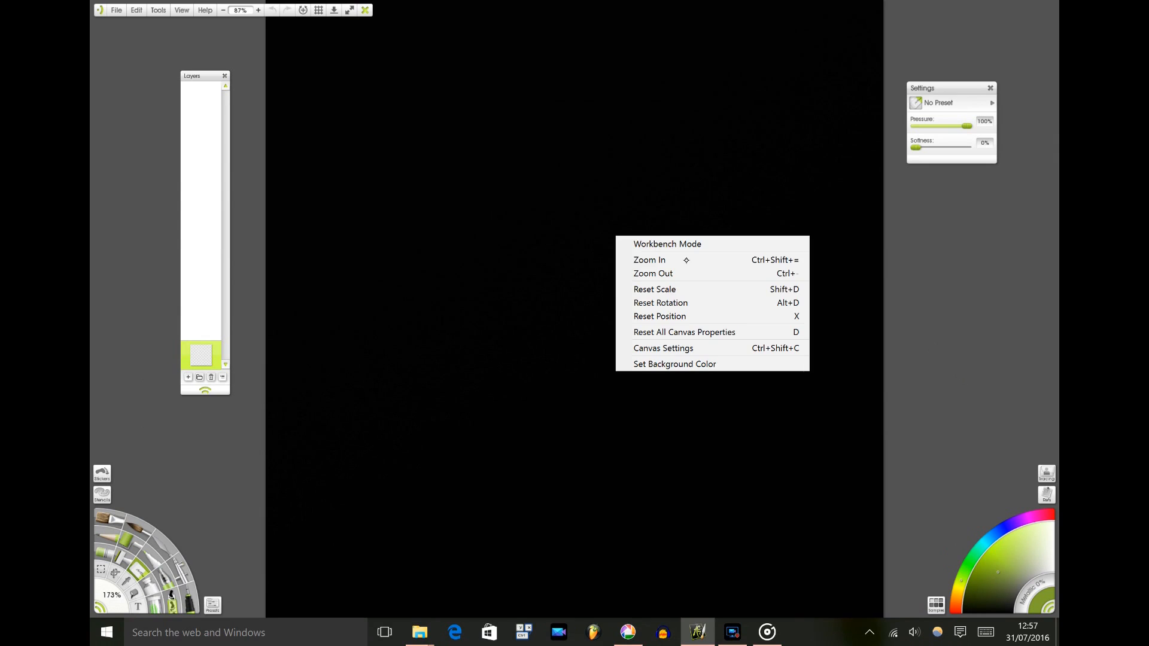
pyautogui.click(728, 352)
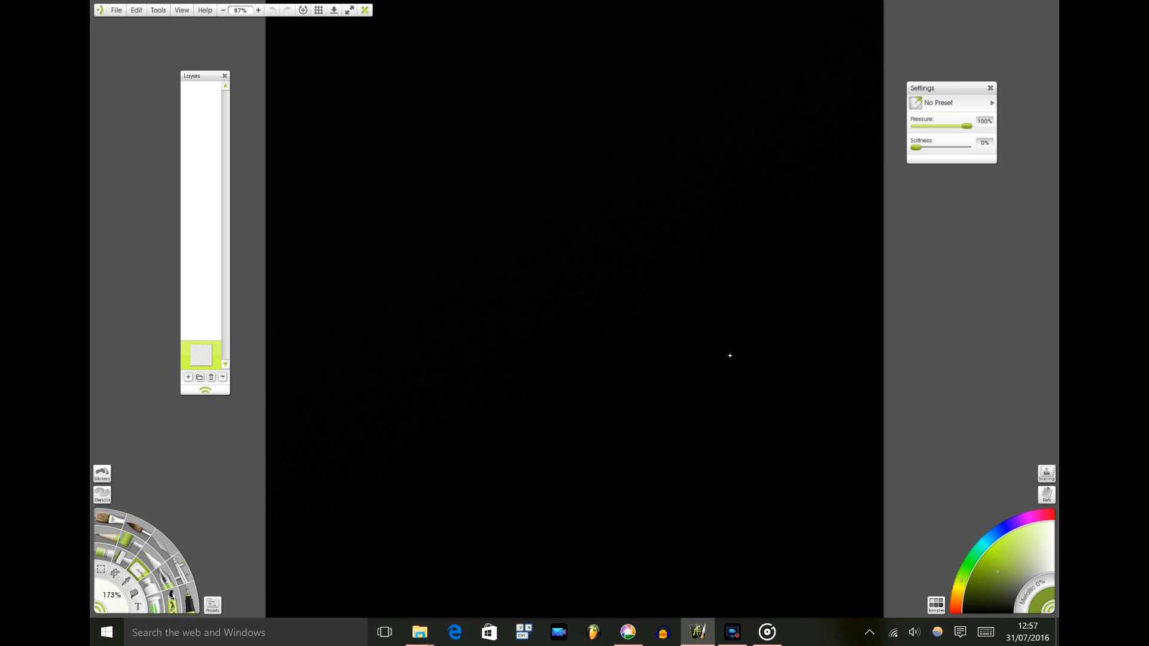
pyautogui.click(545, 100)
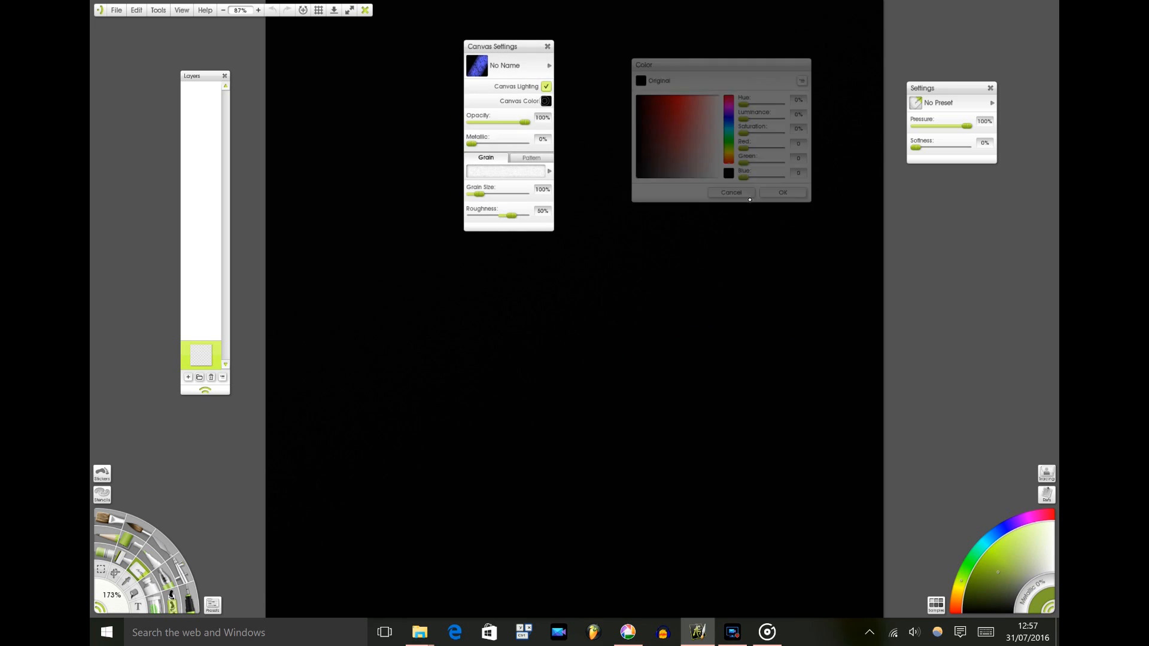
pyautogui.click(687, 171)
pyautogui.click(692, 173)
pyautogui.click(684, 177)
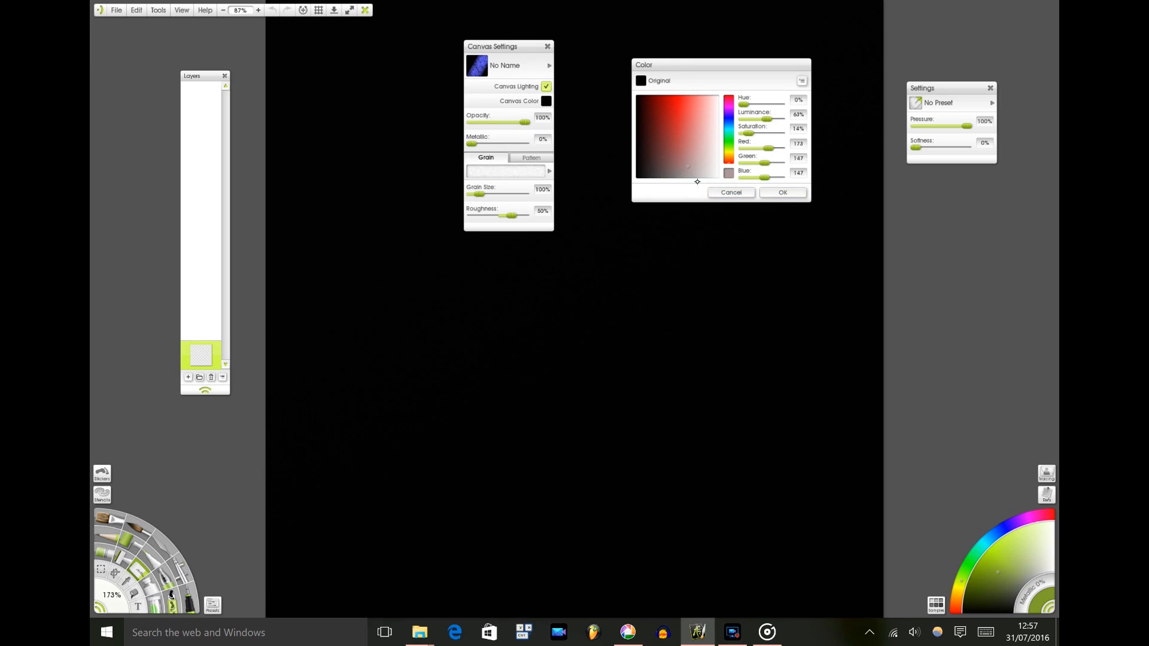
pyautogui.click(783, 192)
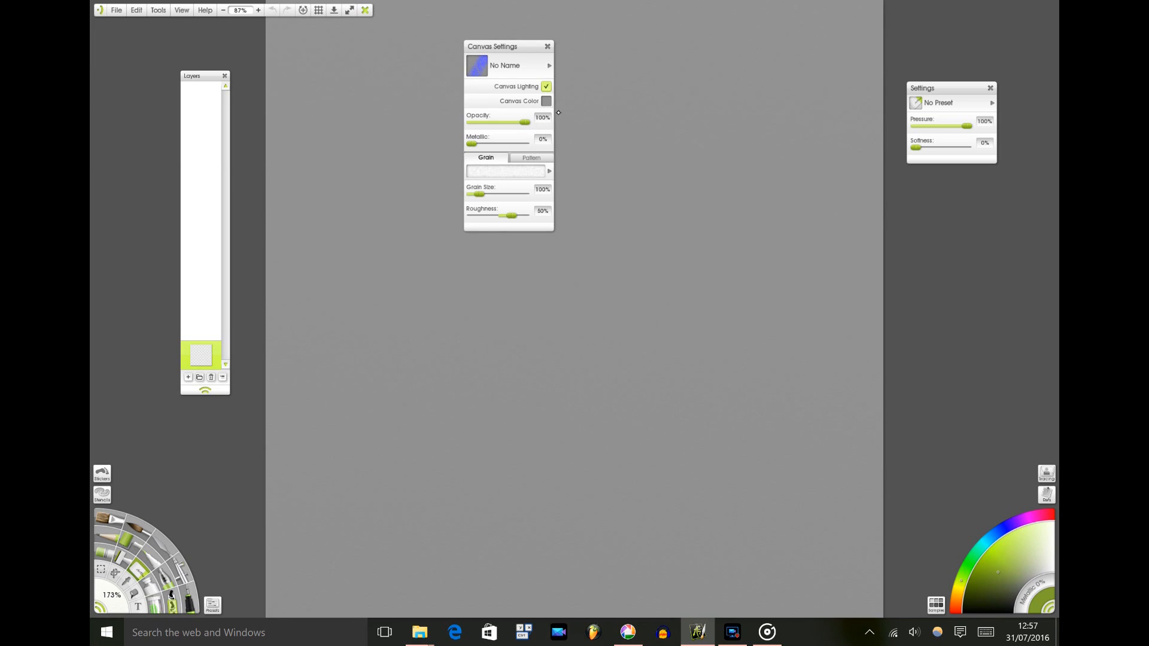
pyautogui.moveTo(721, 214); pyautogui.dragTo(740, 232)
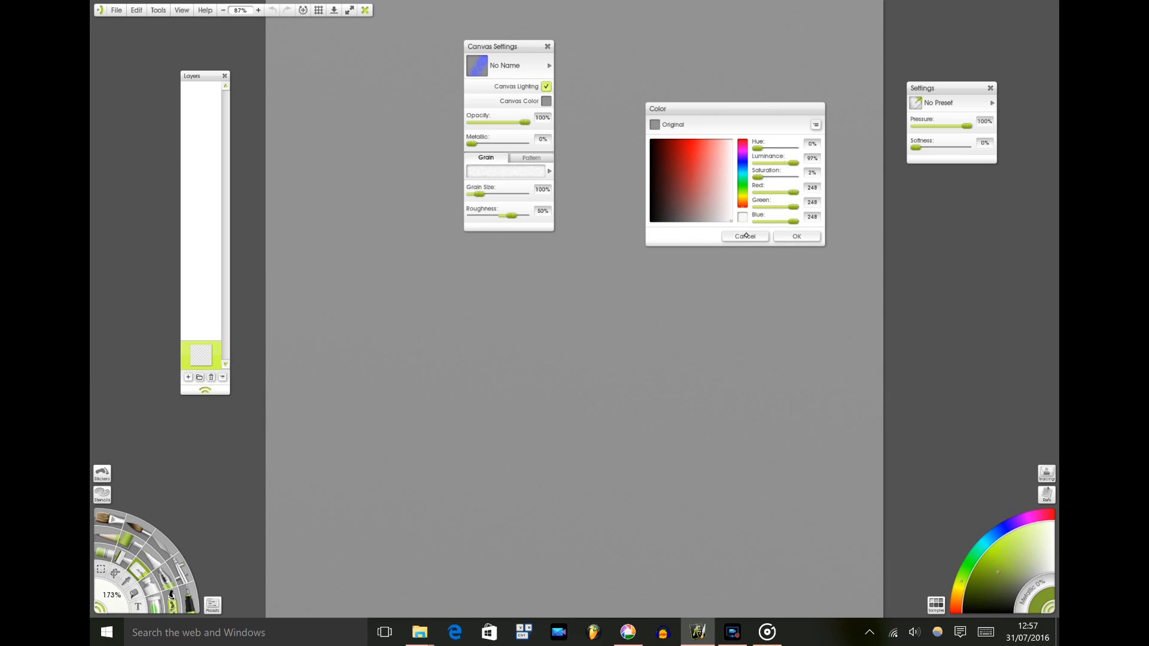
pyautogui.click(799, 237)
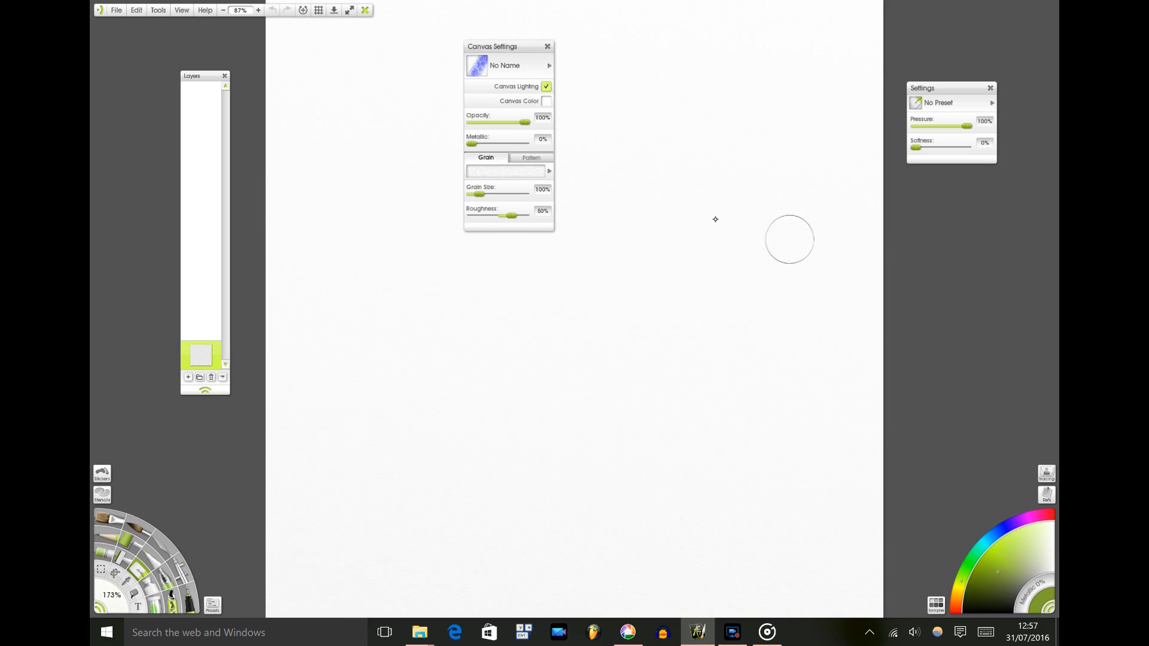
pyautogui.click(547, 46)
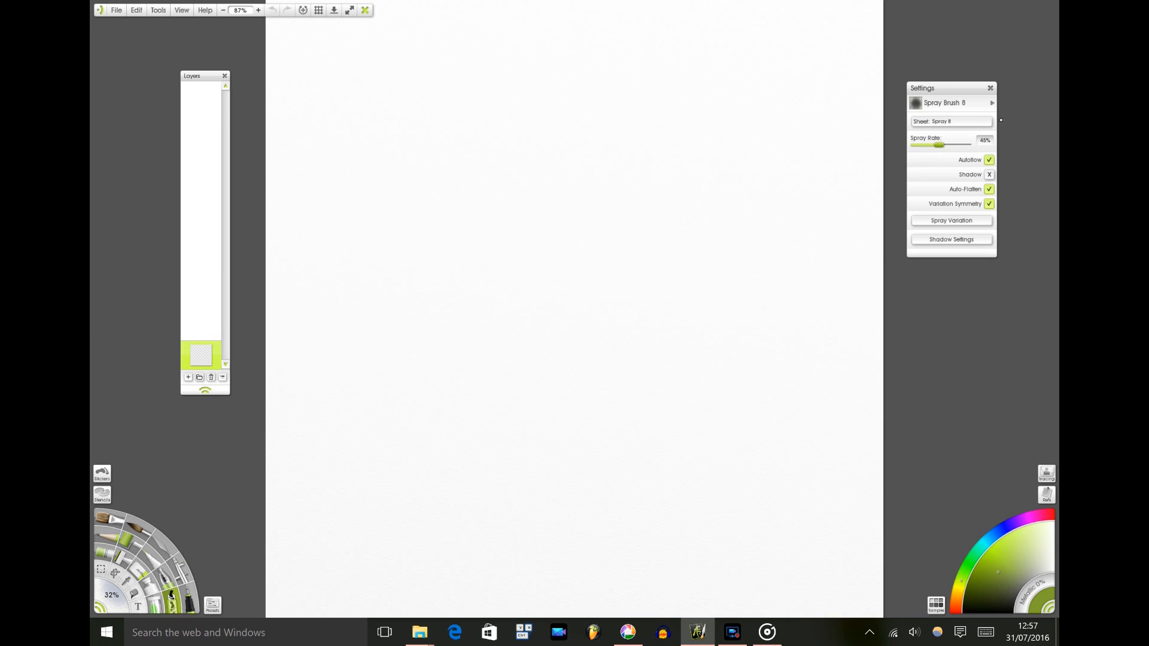
# Swap the Layers and Settings panels to opposite sides of the canvas and dab two green test sprays
pyautogui.moveTo(207, 77); pyautogui.dragTo(982, 134)
pyautogui.moveTo(983, 88); pyautogui.dragTo(213, 122)
pyautogui.click(419, 122)
pyautogui.click(425, 175)
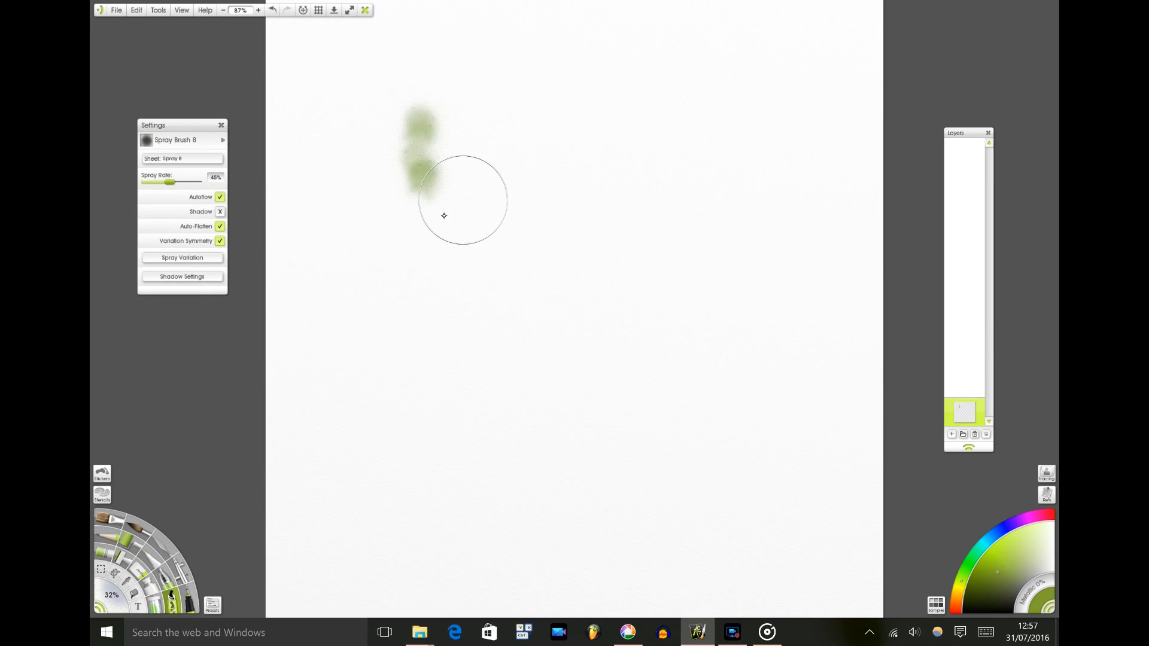
# Set the sticker spray's sheet to Grass from the Stamps group
pyautogui.click(207, 159)
pyautogui.moveTo(316, 290)
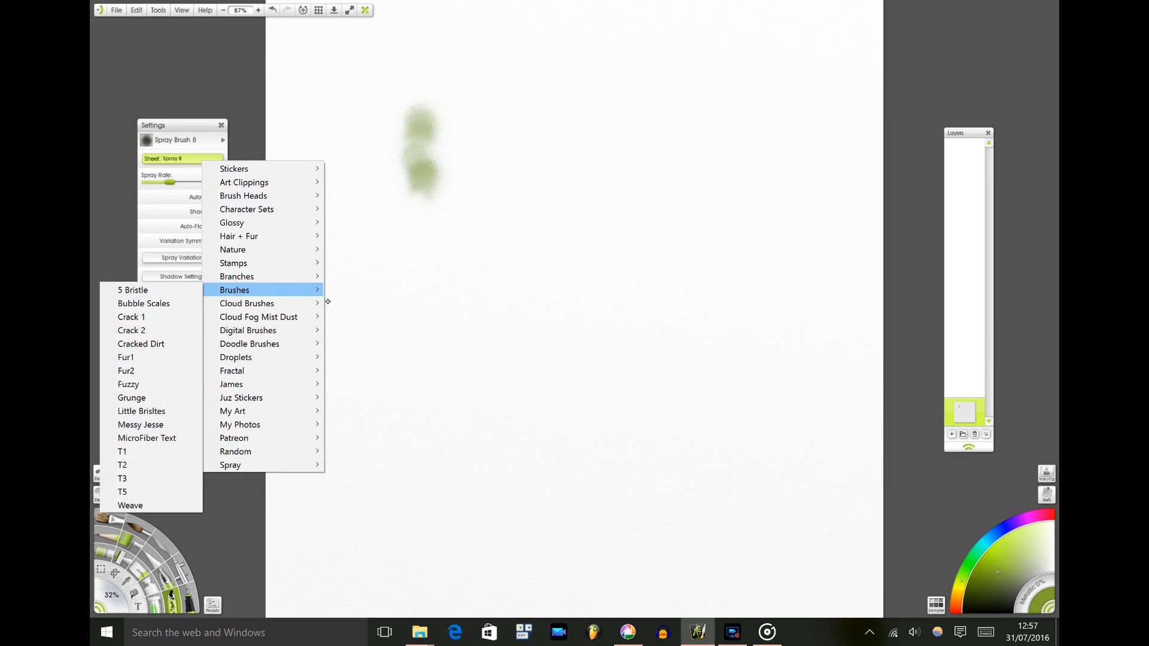
pyautogui.moveTo(233, 264)
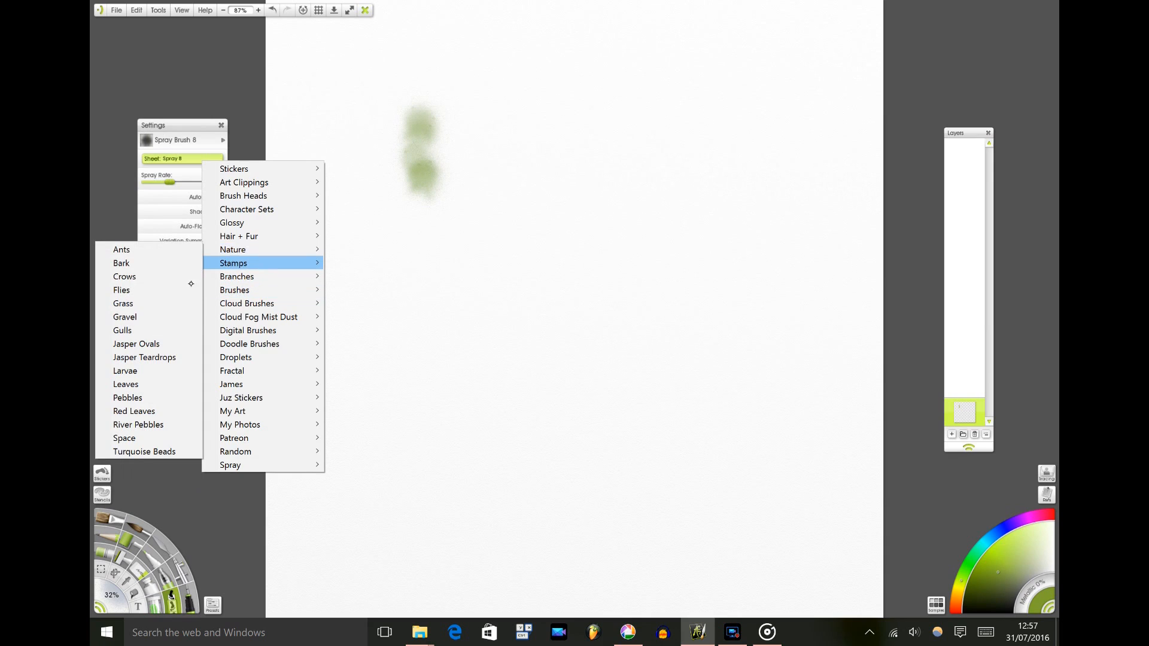
pyautogui.click(174, 306)
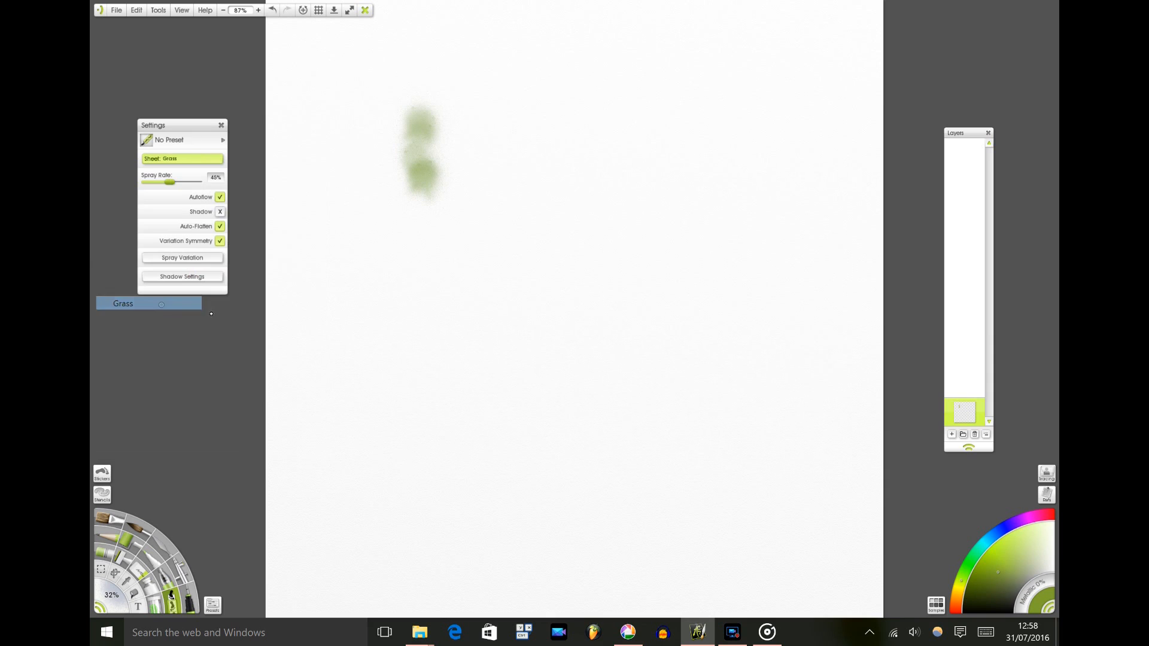
# Spray a test patch of grass, spray over it again with a red paint color and clear the layer
pyautogui.moveTo(540, 205)
pyautogui.mouseDown()
pyautogui.moveTo(533, 272)
pyautogui.moveTo(571, 253)
pyautogui.moveTo(565, 284)
pyautogui.mouseUp()
pyautogui.moveTo(590, 329)
pyautogui.mouseDown()
pyautogui.moveTo(600, 347)
pyautogui.moveTo(610, 339)
pyautogui.mouseUp()
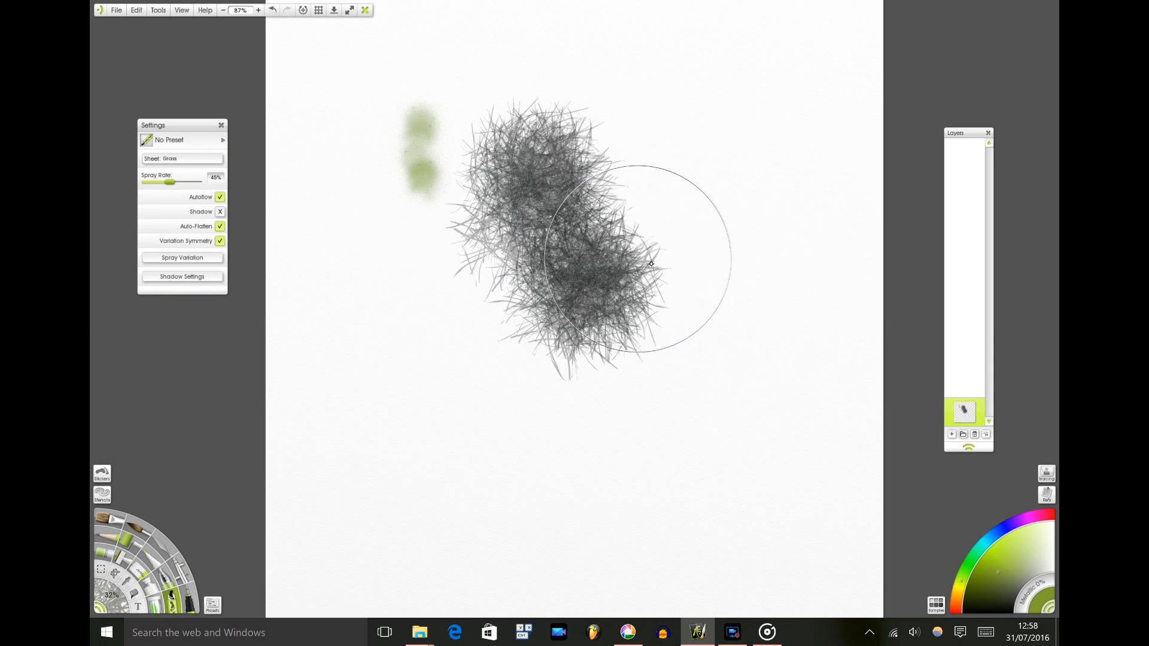
pyautogui.click(956, 613)
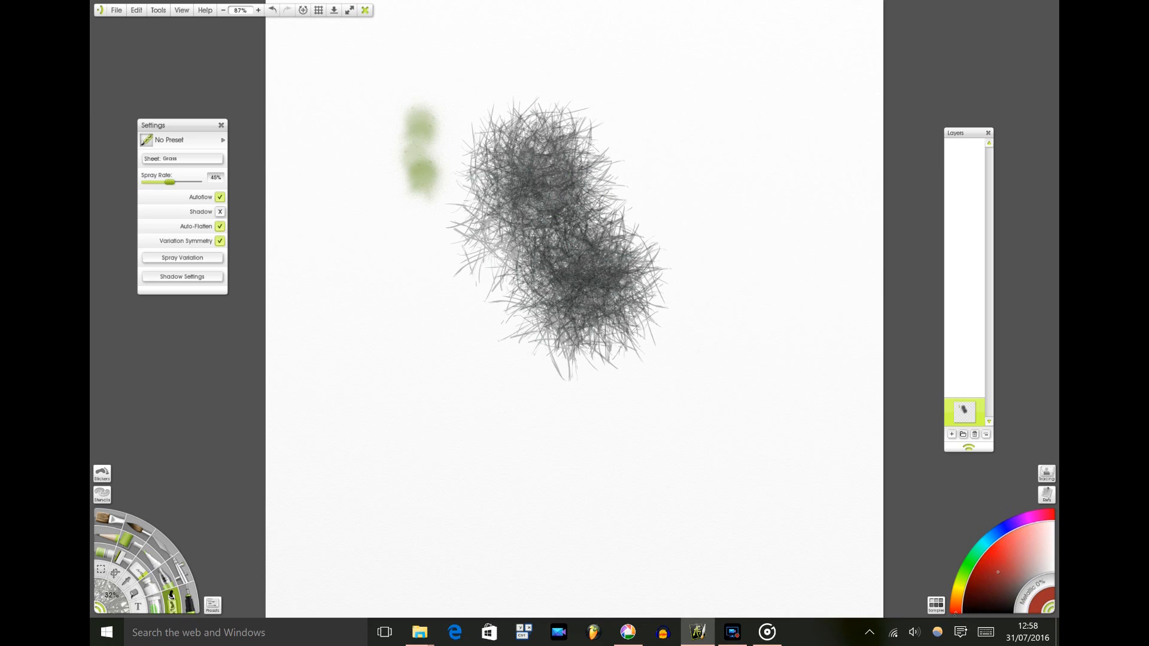
pyautogui.moveTo(574, 156)
pyautogui.mouseDown()
pyautogui.moveTo(574, 238)
pyautogui.moveTo(580, 258)
pyautogui.moveTo(602, 265)
pyautogui.moveTo(610, 252)
pyautogui.moveTo(599, 302)
pyautogui.moveTo(615, 369)
pyautogui.moveTo(541, 484)
pyautogui.mouseUp()
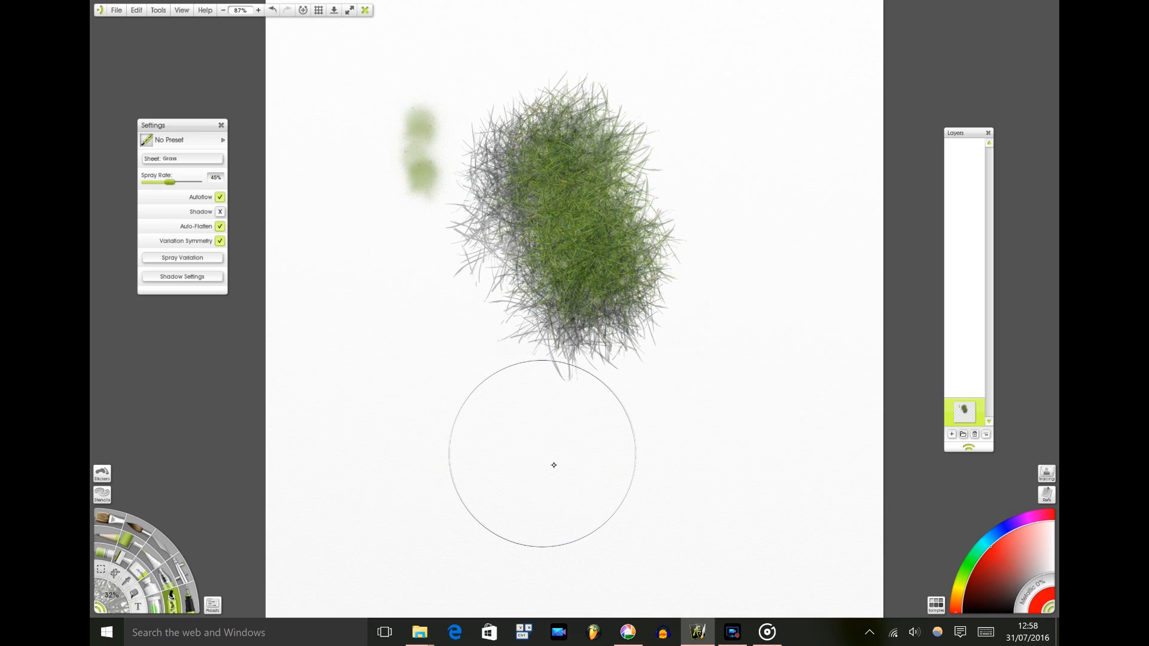
pyautogui.press('Delete')
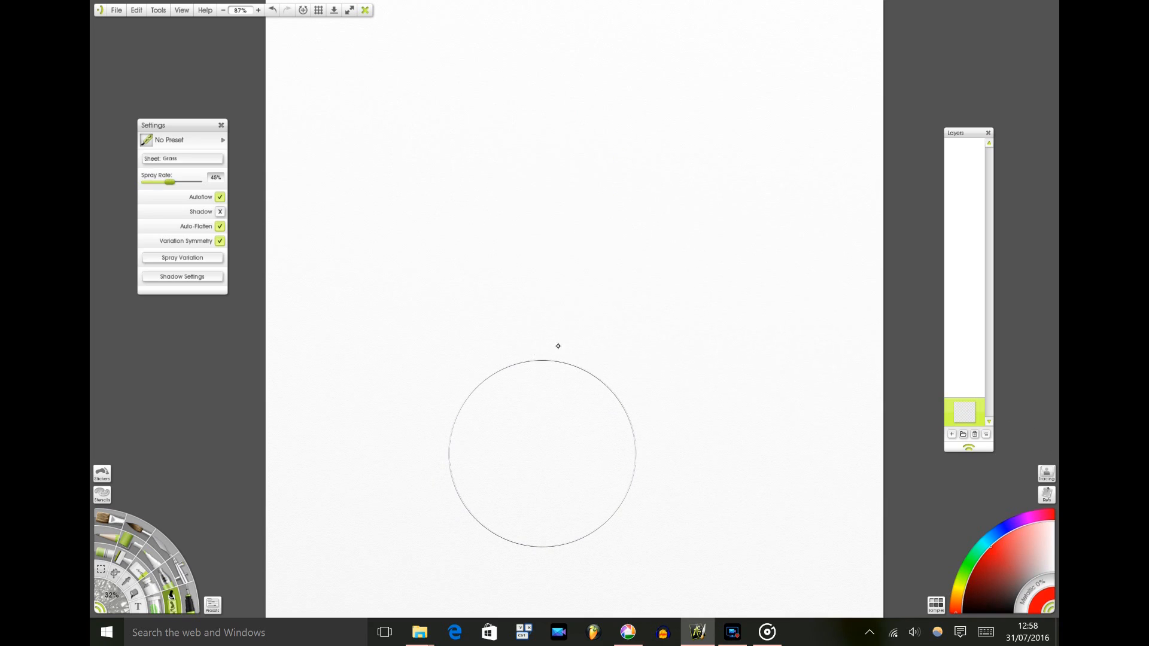
# Nudge the Settings panel up, spray a broad test patch of grass over the middle of the canvas and clear it
pyautogui.moveTo(193, 124); pyautogui.dragTo(189, 101)
pyautogui.moveTo(515, 182)
pyautogui.mouseDown()
pyautogui.moveTo(509, 226)
pyautogui.moveTo(556, 282)
pyautogui.moveTo(586, 274)
pyautogui.moveTo(554, 305)
pyautogui.moveTo(569, 329)
pyautogui.moveTo(621, 300)
pyautogui.moveTo(616, 236)
pyautogui.moveTo(652, 161)
pyautogui.moveTo(680, 183)
pyautogui.moveTo(672, 171)
pyautogui.moveTo(689, 135)
pyautogui.moveTo(654, 158)
pyautogui.moveTo(623, 154)
pyautogui.moveTo(631, 326)
pyautogui.moveTo(650, 341)
pyautogui.moveTo(634, 372)
pyautogui.mouseUp()
pyautogui.moveTo(559, 380)
pyautogui.mouseDown()
pyautogui.moveTo(529, 442)
pyautogui.moveTo(539, 308)
pyautogui.moveTo(509, 298)
pyautogui.moveTo(494, 344)
pyautogui.mouseUp()
pyautogui.moveTo(577, 374)
pyautogui.mouseDown()
pyautogui.moveTo(609, 506)
pyautogui.moveTo(644, 487)
pyautogui.moveTo(748, 214)
pyautogui.moveTo(788, 177)
pyautogui.moveTo(763, 413)
pyautogui.moveTo(780, 375)
pyautogui.mouseUp()
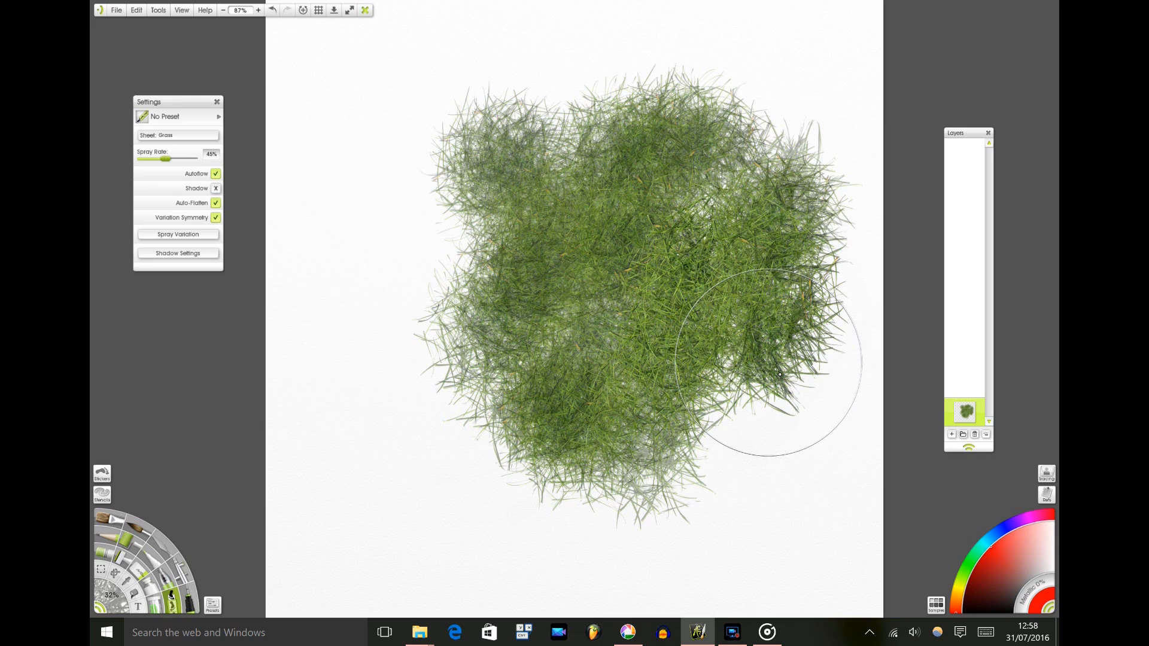
pyautogui.hotkey('ctrl', 'shift', 'x')
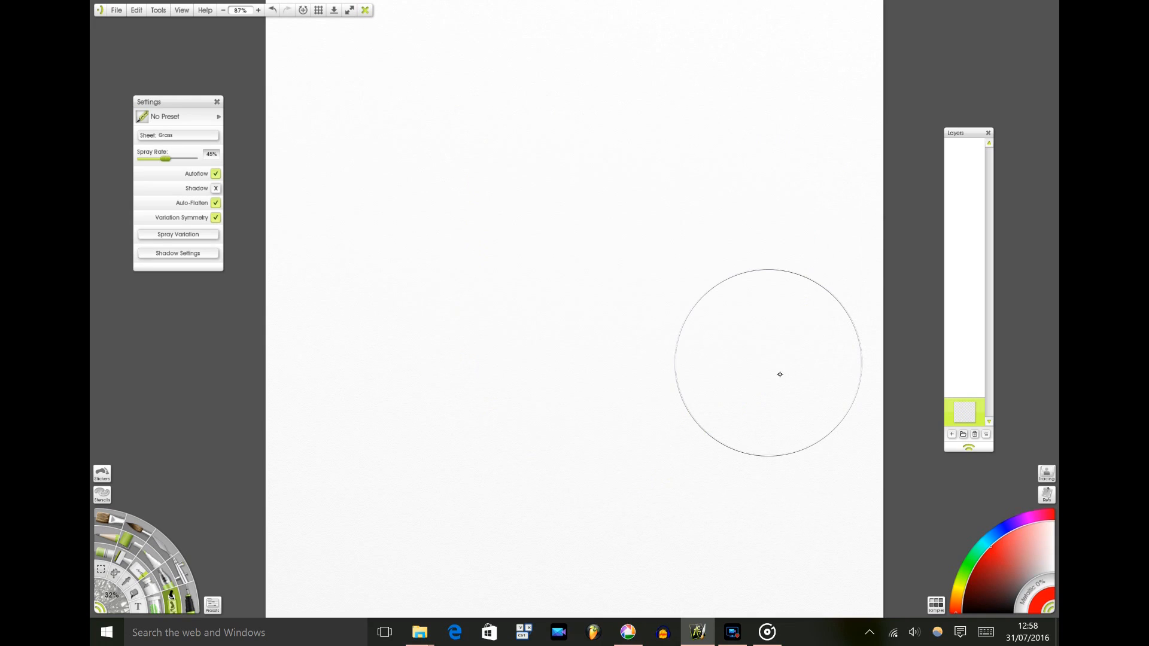
# Open the Spray Variation grid, scale it up to 150% and arrange it below the raised Settings panel
pyautogui.click(207, 239)
pyautogui.moveTo(323, 254); pyautogui.dragTo(235, 294)
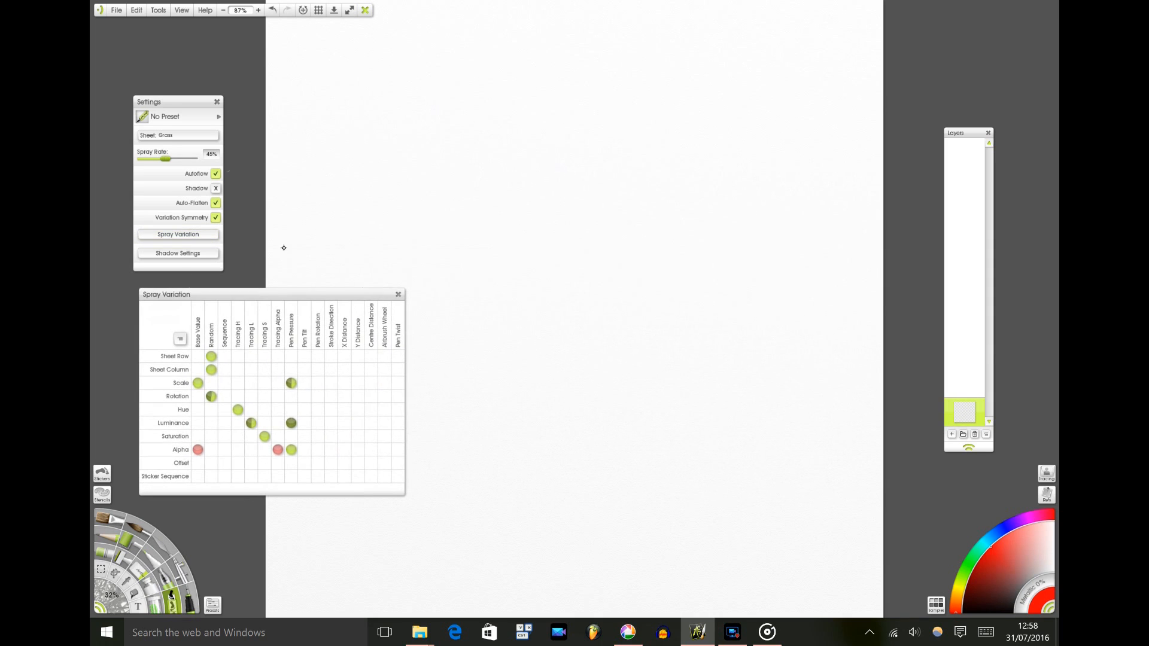
pyautogui.rightClick(297, 291)
pyautogui.click(407, 353)
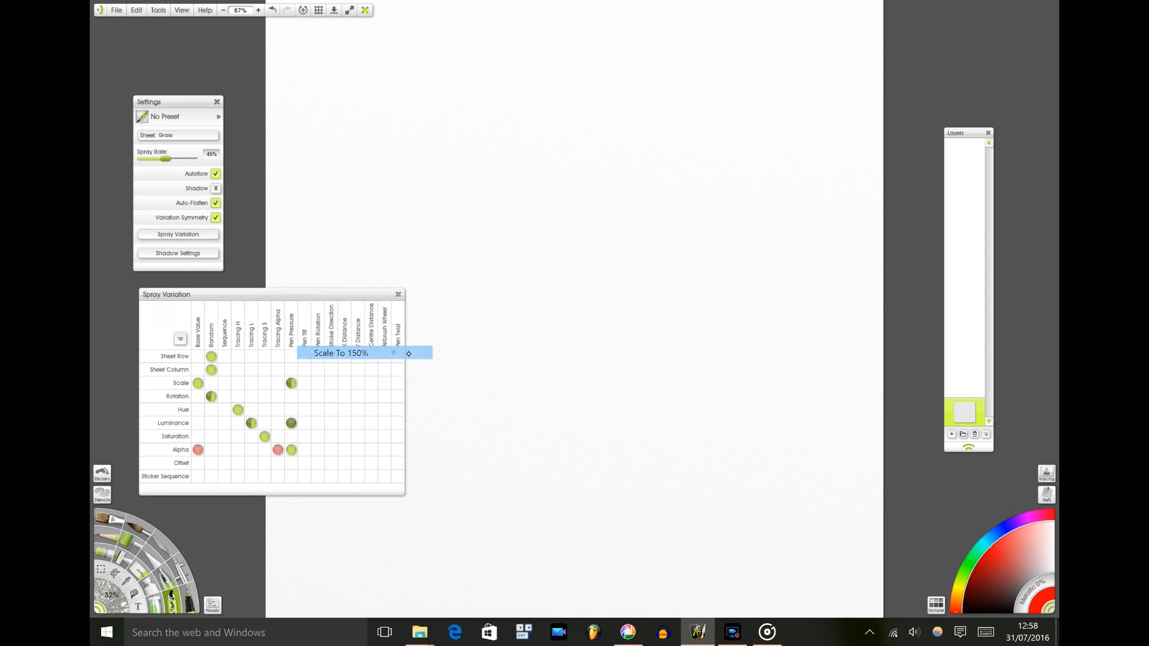
pyautogui.moveTo(199, 90); pyautogui.dragTo(208, 42)
pyautogui.moveTo(333, 273); pyautogui.dragTo(340, 255)
pyautogui.rightClick(379, 265)
pyautogui.click(470, 333)
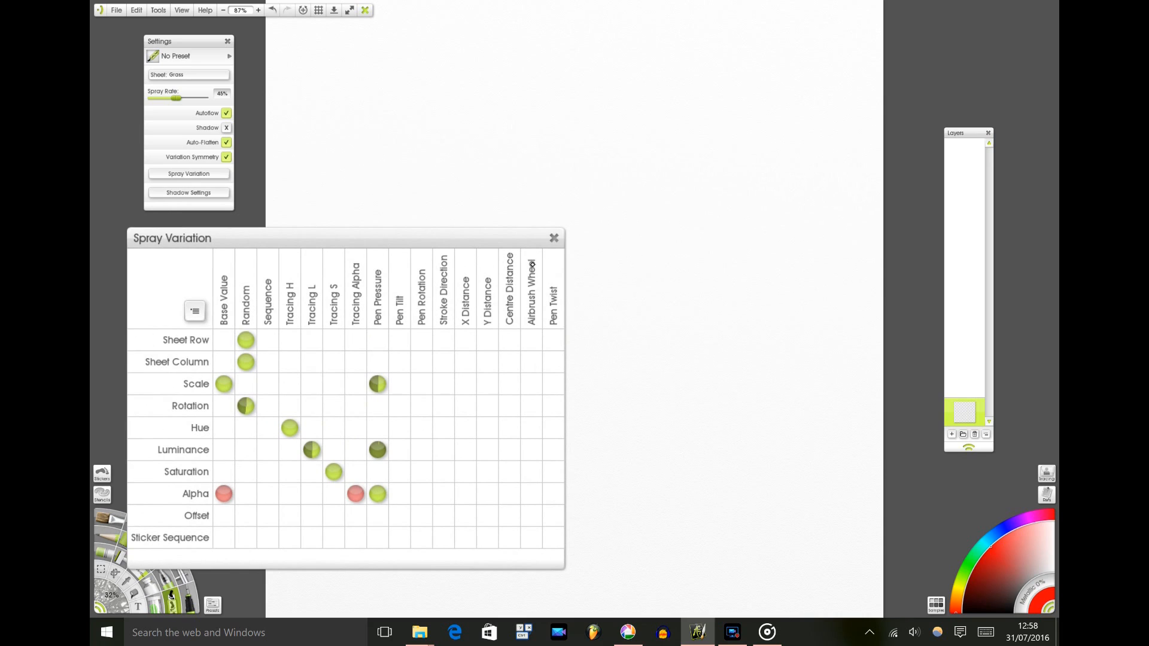
# Set up the spray variation settings for an image brush and shrink the brush size to about 1%
pyautogui.click(195, 311)
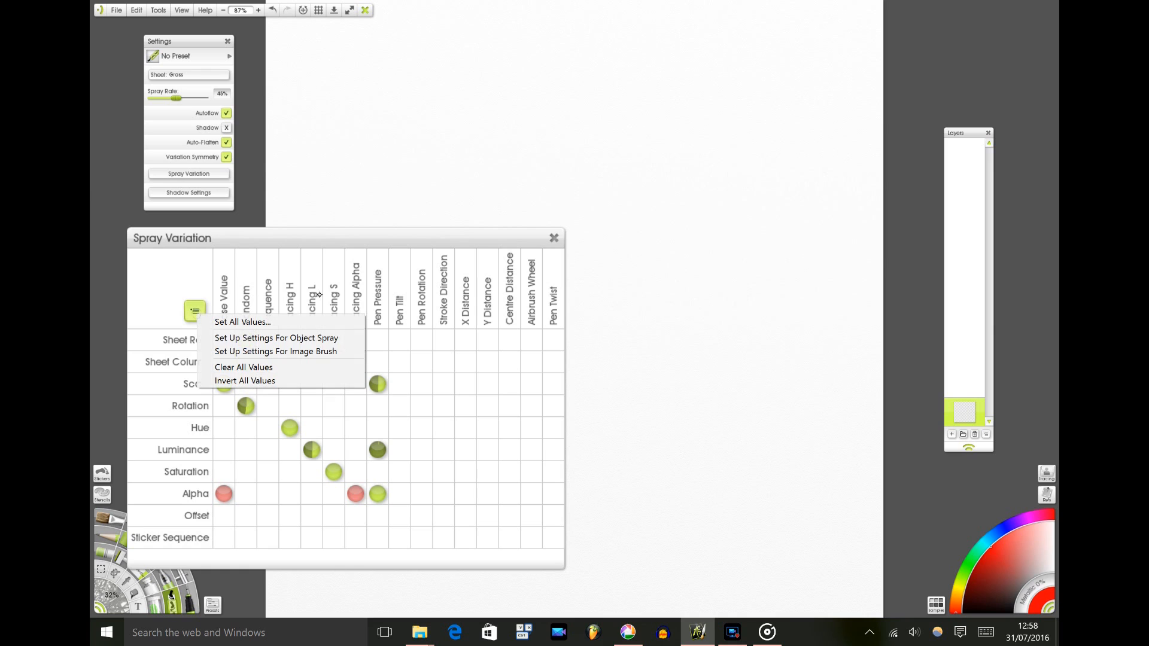
pyautogui.click(276, 351)
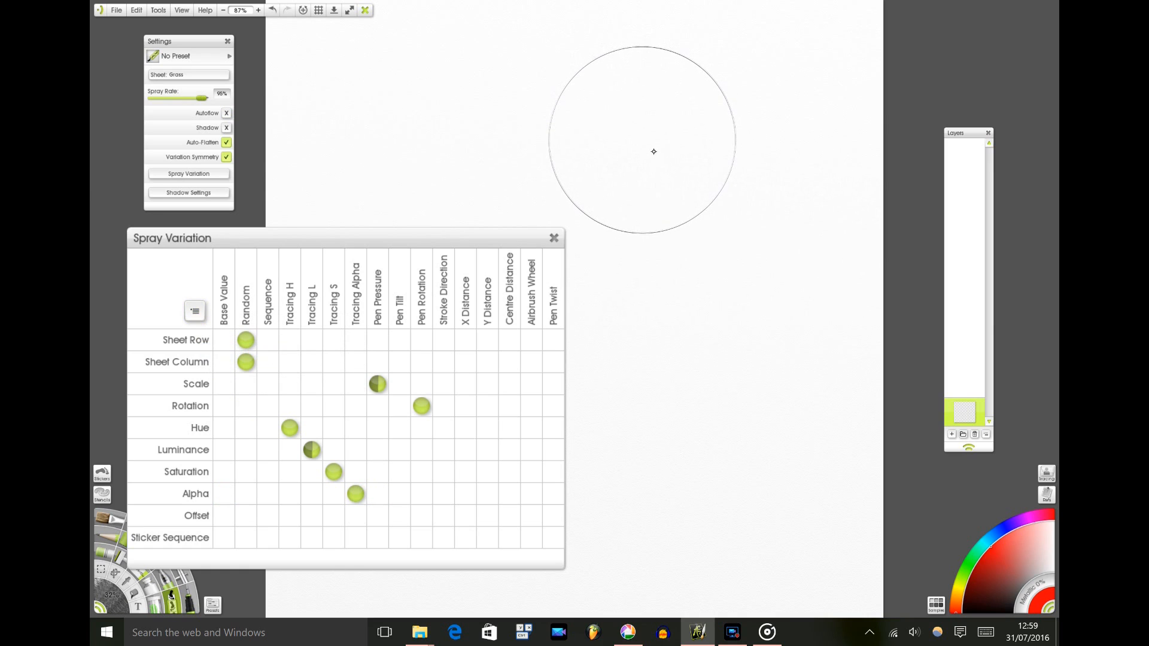
pyautogui.moveTo(652, 145); pyautogui.dragTo(558, 147)
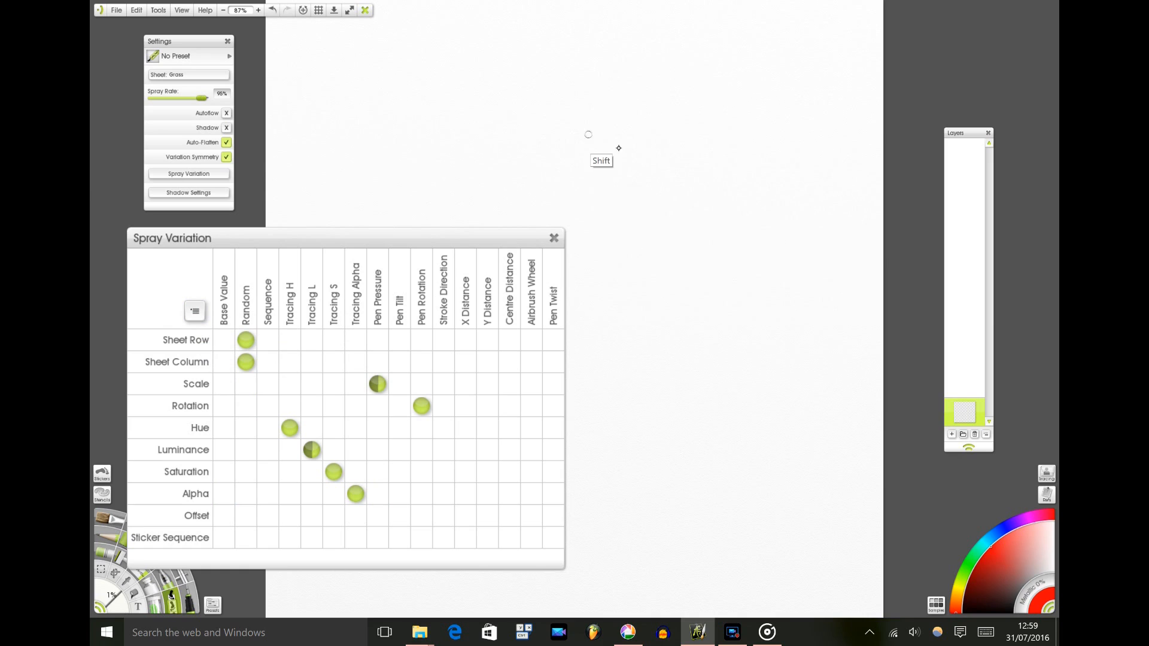
# Paint several test grass strokes of varying widths beside the Spray Variation grid and inspect them up close
pyautogui.moveTo(631, 151)
pyautogui.mouseDown()
pyautogui.moveTo(607, 152)
pyautogui.moveTo(654, 140)
pyautogui.mouseUp()
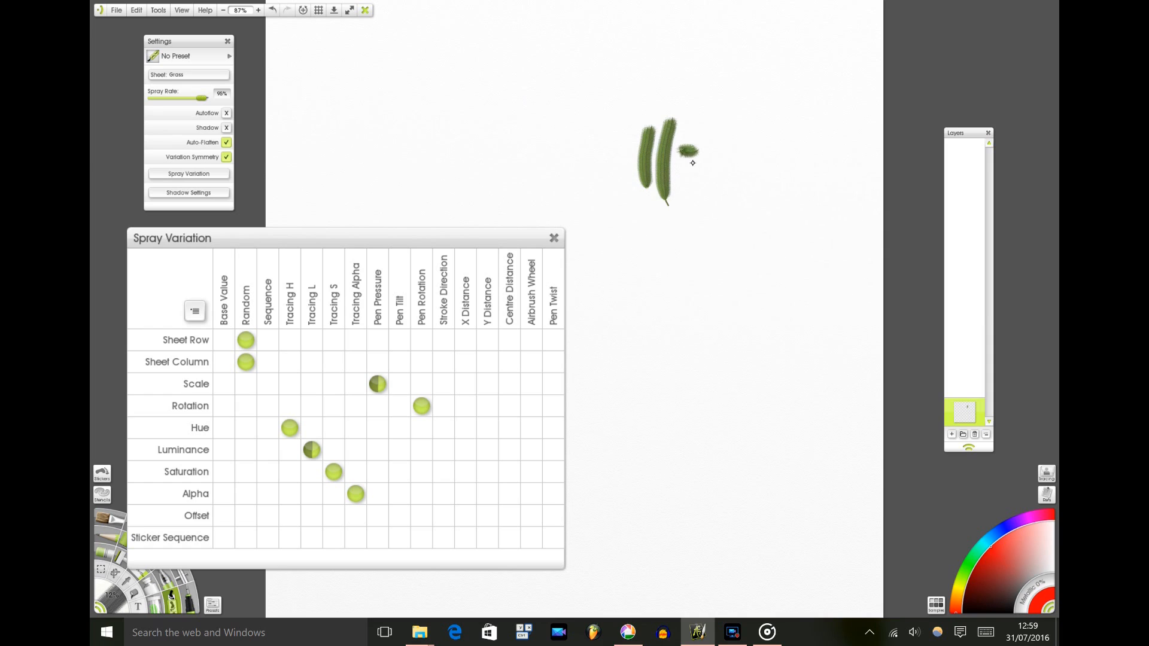
pyautogui.moveTo(691, 129); pyautogui.dragTo(701, 140)
pyautogui.moveTo(740, 121); pyautogui.dragTo(742, 108)
pyautogui.moveTo(730, 105); pyautogui.dragTo(724, 155)
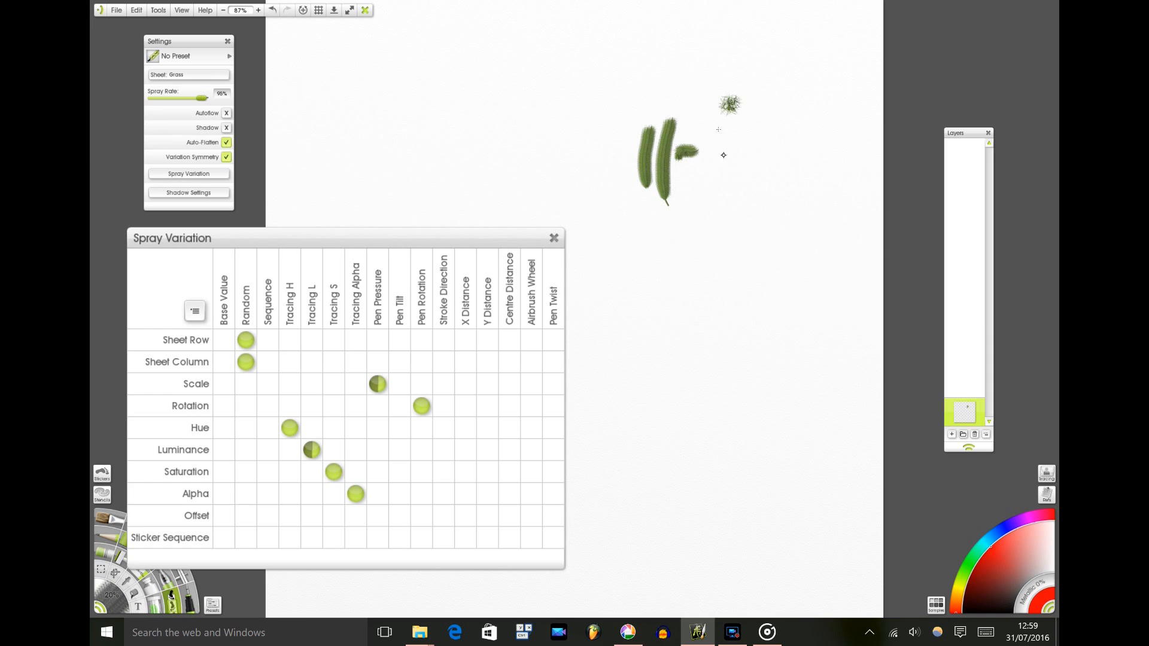
pyautogui.moveTo(701, 216); pyautogui.dragTo(738, 99)
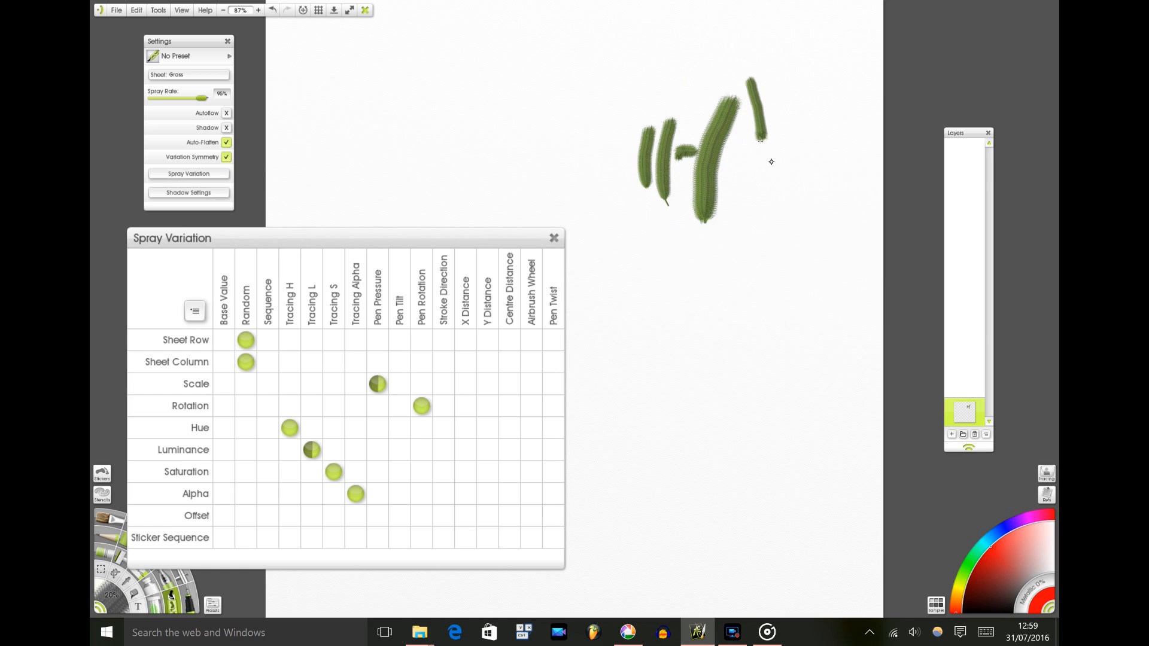
pyautogui.moveTo(765, 249)
pyautogui.mouseDown()
pyautogui.moveTo(741, 352)
pyautogui.moveTo(744, 461)
pyautogui.mouseUp()
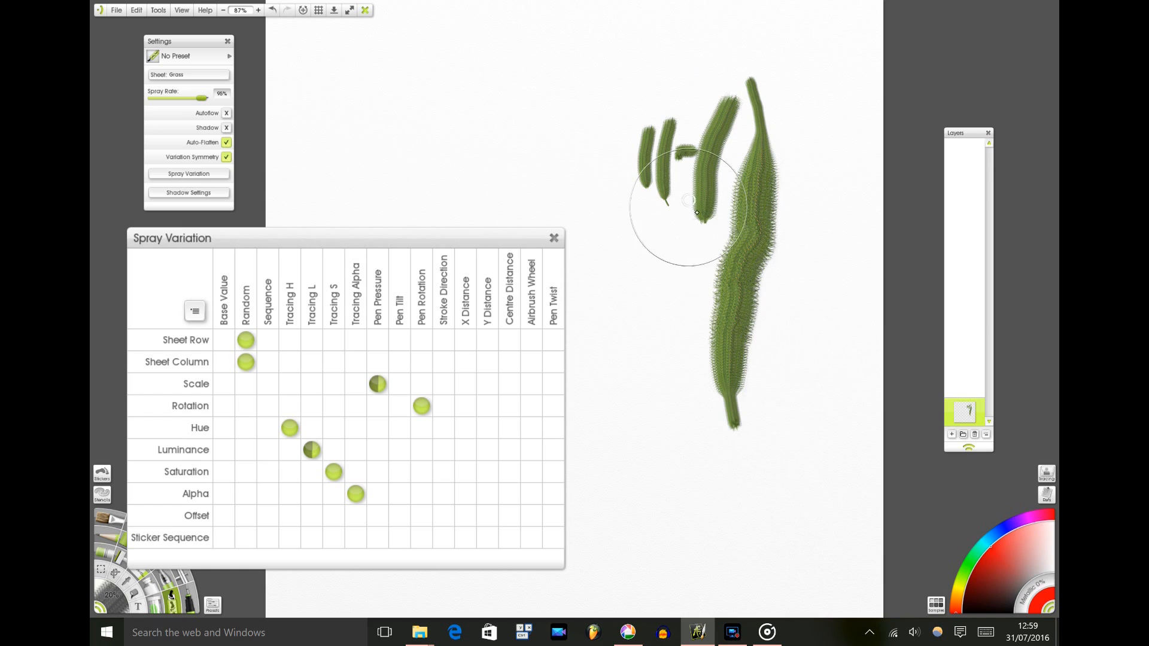
pyautogui.scroll(5, 798, 226)
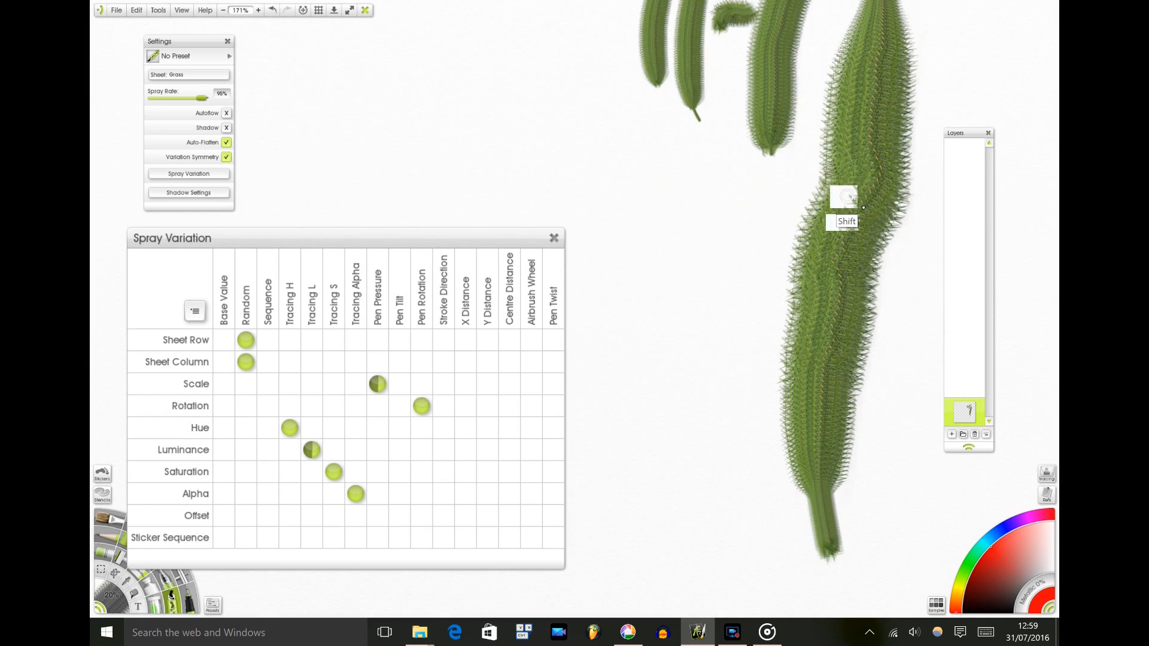
pyautogui.moveTo(809, 288); pyautogui.dragTo(719, 230)
pyautogui.scroll(-1, 860, 283)
pyautogui.scroll(-10, 672, 271)
pyautogui.moveTo(620, 247); pyautogui.dragTo(749, 222)
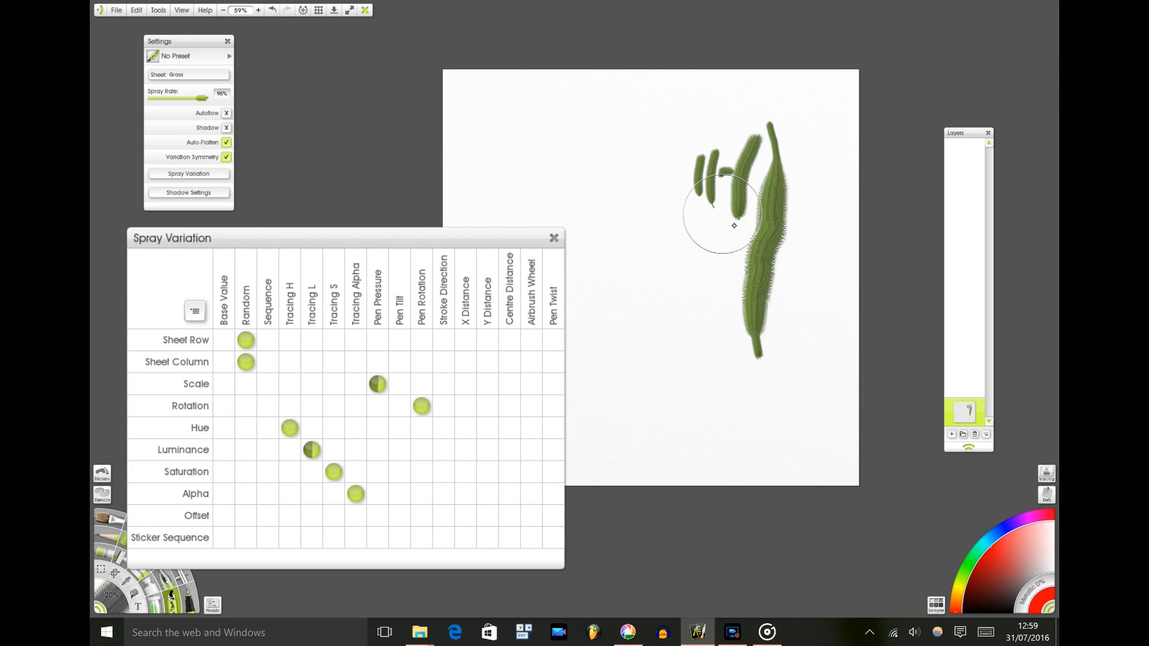
# Set up the spray variation settings for an object spray and clear the test strokes from the layer
pyautogui.click(195, 312)
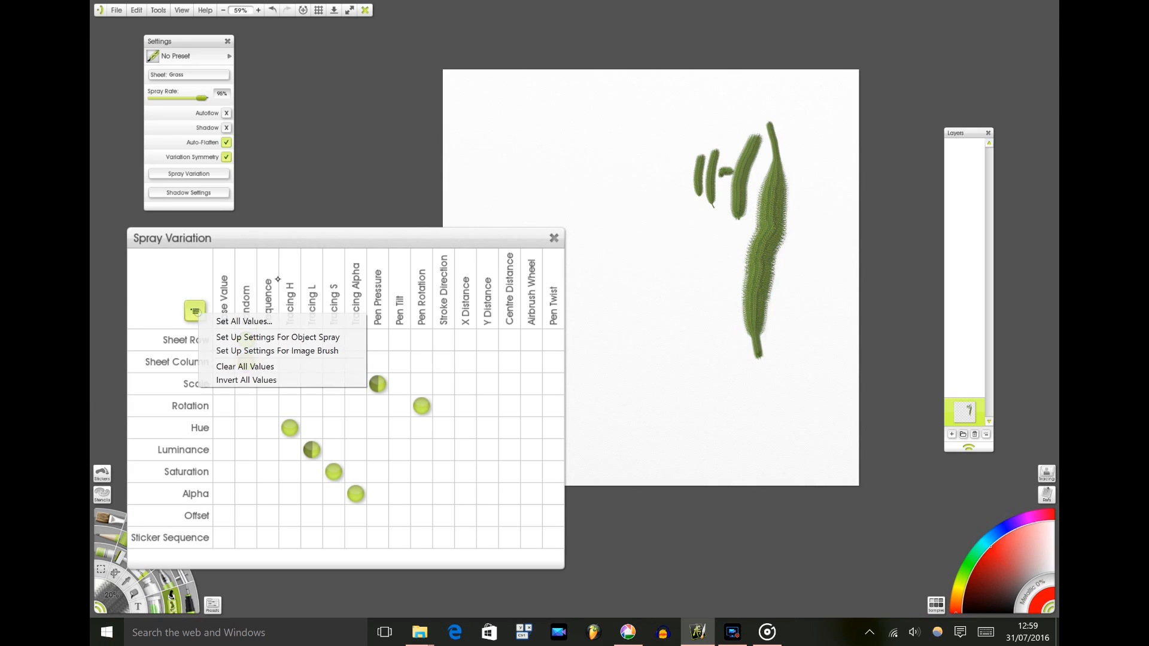
pyautogui.click(278, 337)
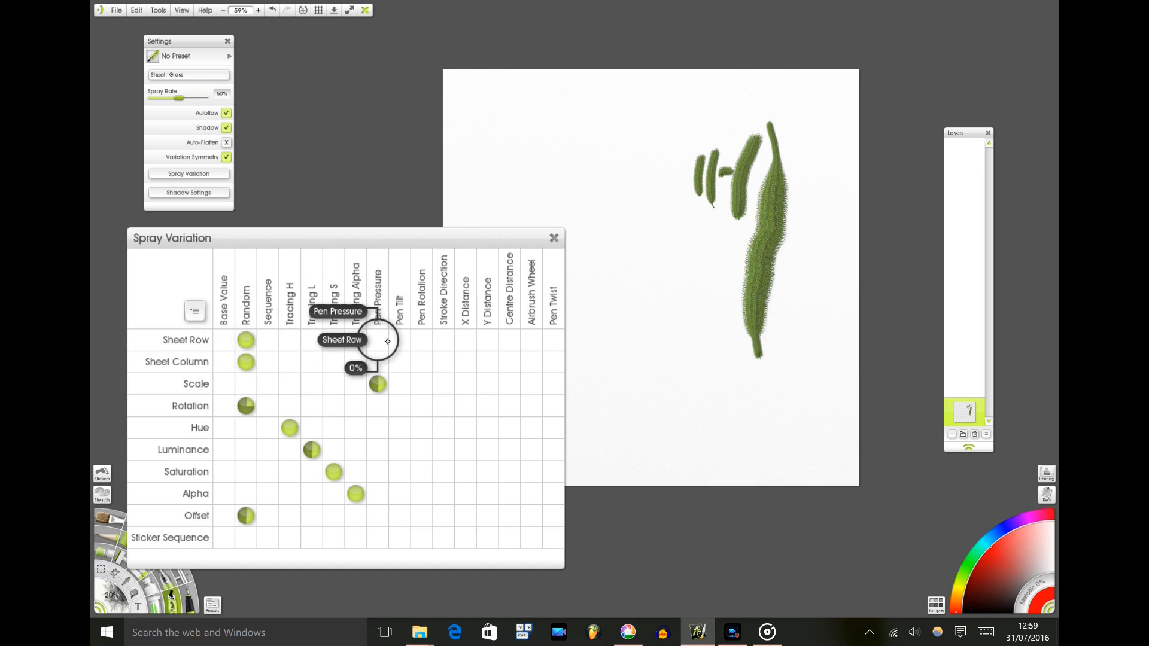
pyautogui.press('Delete')
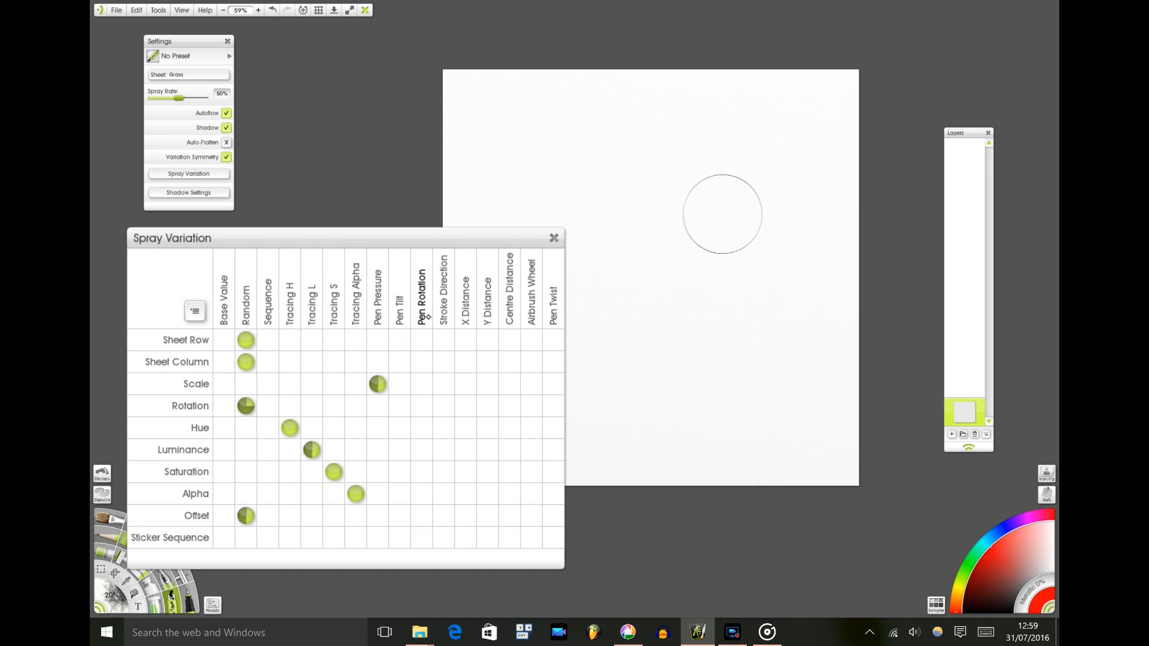
# Spray scattered grass clumps on the upper part of the canvas and turn on Auto-Flatten
pyautogui.moveTo(646, 162)
pyautogui.mouseDown()
pyautogui.moveTo(641, 198)
pyautogui.moveTo(655, 172)
pyautogui.mouseUp()
pyautogui.moveTo(664, 268); pyautogui.dragTo(662, 271)
pyautogui.moveTo(652, 198); pyautogui.dragTo(656, 274)
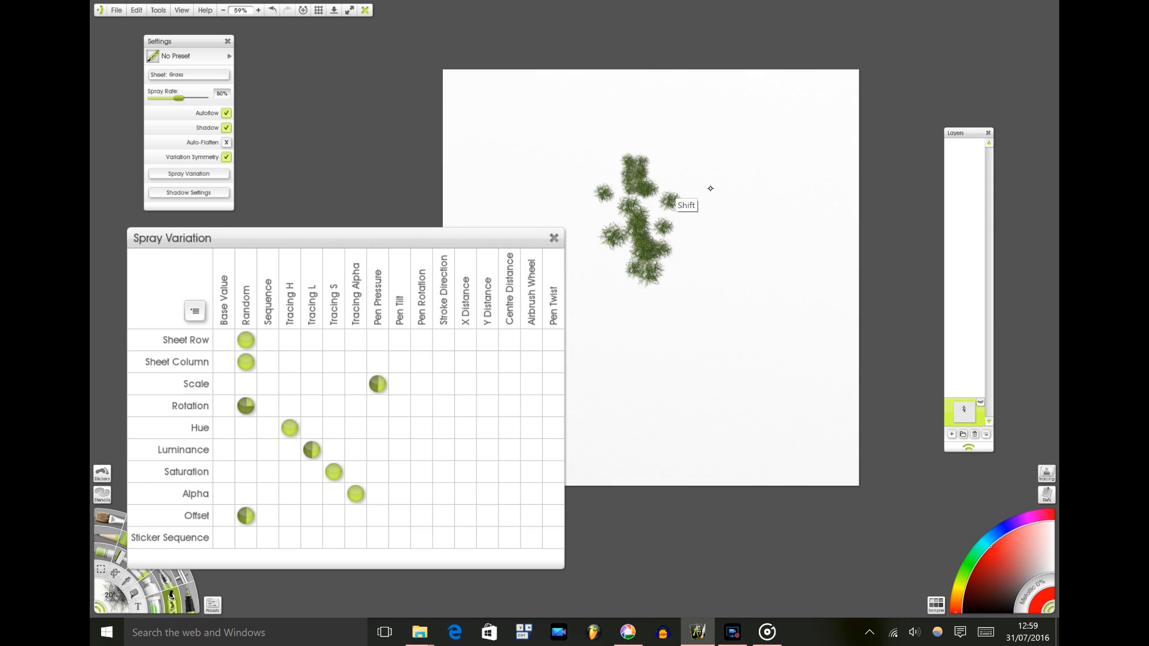
pyautogui.scroll(4, 711, 185)
pyautogui.moveTo(701, 209); pyautogui.dragTo(694, 231)
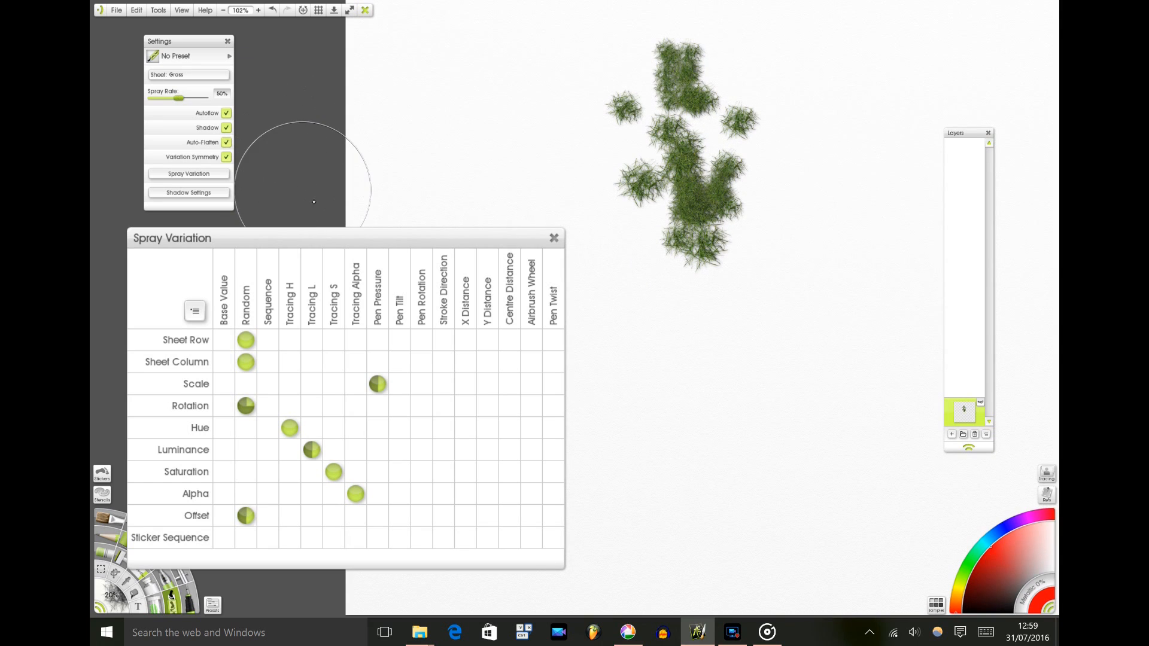
# Flatten the sticker layer to paint and spray a denser mass of grass around the existing clumps
pyautogui.click(1003, 406)
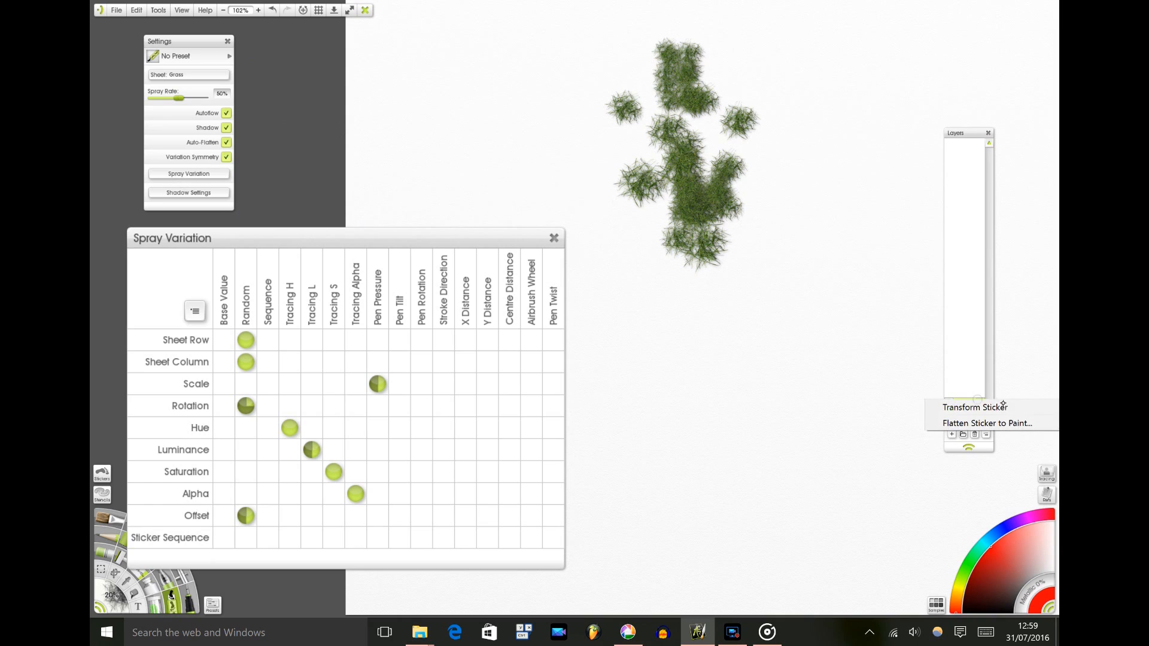
pyautogui.click(1031, 423)
pyautogui.moveTo(615, 87)
pyautogui.mouseDown()
pyautogui.moveTo(668, 185)
pyautogui.moveTo(739, 135)
pyautogui.moveTo(710, 177)
pyautogui.moveTo(688, 252)
pyautogui.mouseUp()
pyautogui.moveTo(701, 310)
pyautogui.mouseDown()
pyautogui.moveTo(731, 294)
pyautogui.moveTo(759, 367)
pyautogui.moveTo(788, 153)
pyautogui.moveTo(731, 239)
pyautogui.moveTo(652, 126)
pyautogui.moveTo(617, 176)
pyautogui.moveTo(623, 198)
pyautogui.moveTo(689, 196)
pyautogui.moveTo(625, 263)
pyautogui.moveTo(636, 289)
pyautogui.mouseUp()
# Add a Base Value to Scale and raise its Pen Pressure variation to full, spraying test grass after each change
pyautogui.moveTo(522, 245); pyautogui.dragTo(519, 250)
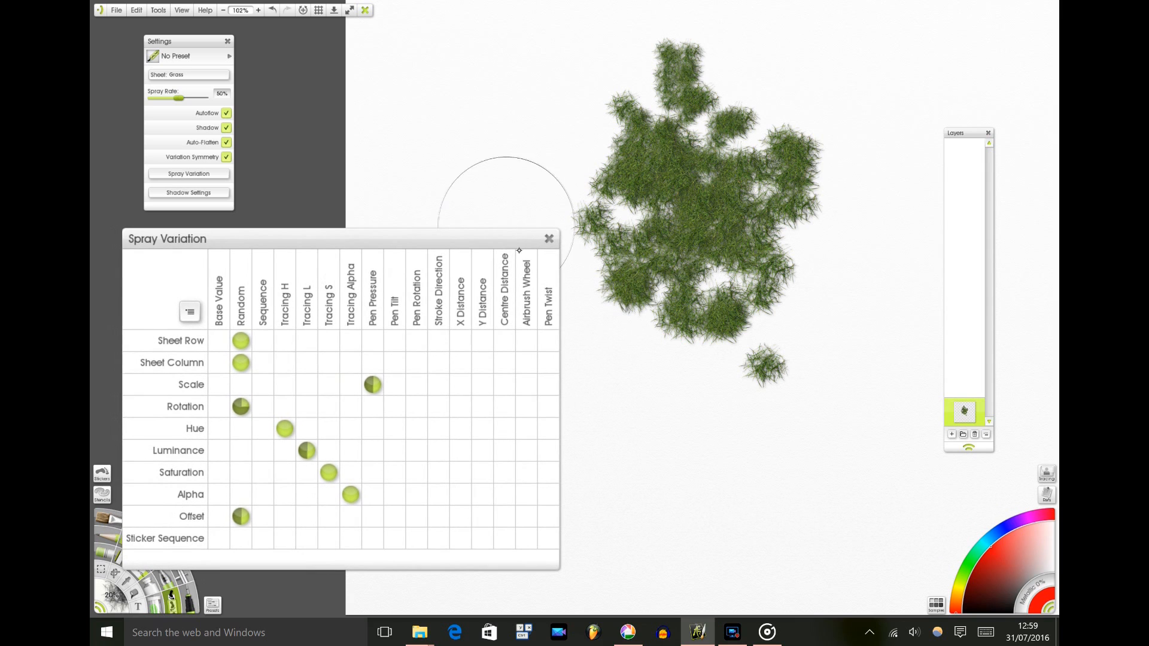
pyautogui.moveTo(220, 385); pyautogui.dragTo(238, 395)
pyautogui.moveTo(694, 96)
pyautogui.mouseDown()
pyautogui.moveTo(806, 125)
pyautogui.moveTo(834, 195)
pyautogui.moveTo(813, 393)
pyautogui.moveTo(778, 407)
pyautogui.mouseUp()
pyautogui.moveTo(375, 386); pyautogui.dragTo(378, 350)
pyautogui.moveTo(589, 69)
pyautogui.mouseDown()
pyautogui.moveTo(563, 174)
pyautogui.moveTo(654, 380)
pyautogui.moveTo(604, 466)
pyautogui.moveTo(706, 490)
pyautogui.moveTo(689, 335)
pyautogui.moveTo(712, 443)
pyautogui.moveTo(742, 455)
pyautogui.moveTo(778, 311)
pyautogui.moveTo(721, 340)
pyautogui.moveTo(715, 288)
pyautogui.moveTo(654, 194)
pyautogui.moveTo(575, 138)
pyautogui.moveTo(646, 89)
pyautogui.moveTo(749, 90)
pyautogui.moveTo(808, 186)
pyautogui.moveTo(780, 260)
pyautogui.moveTo(811, 302)
pyautogui.moveTo(778, 461)
pyautogui.moveTo(700, 197)
pyautogui.moveTo(643, 198)
pyautogui.moveTo(599, 180)
pyautogui.moveTo(717, 144)
pyautogui.moveTo(689, 168)
pyautogui.moveTo(664, 222)
pyautogui.moveTo(748, 275)
pyautogui.moveTo(786, 151)
pyautogui.mouseUp()
# Examine the sprayed grass blades and patch edges up close, and spray more grass along the upper edge
pyautogui.scroll(5, 698, 190)
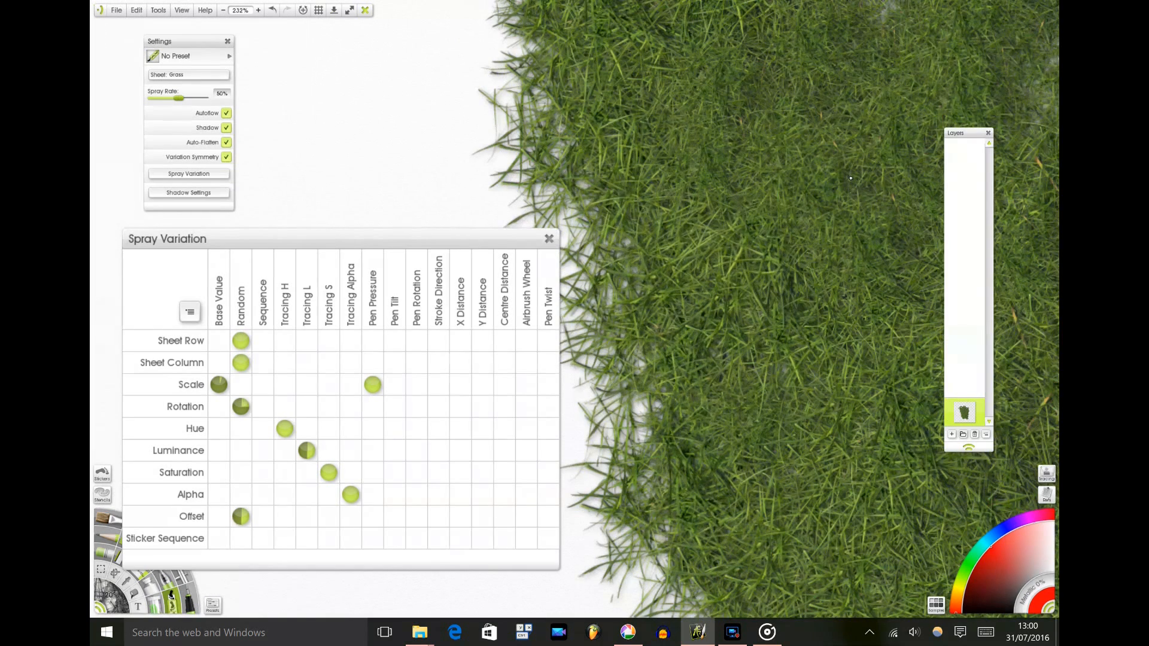
pyautogui.moveTo(731, 205); pyautogui.dragTo(566, 212)
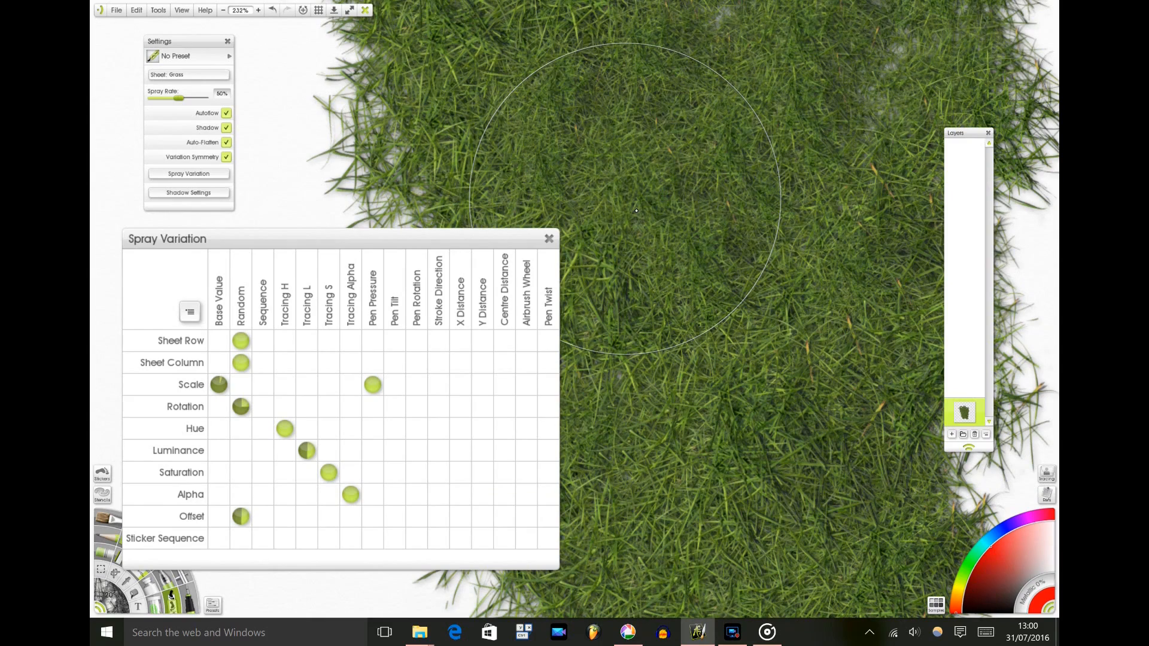
pyautogui.moveTo(743, 213); pyautogui.dragTo(670, 219)
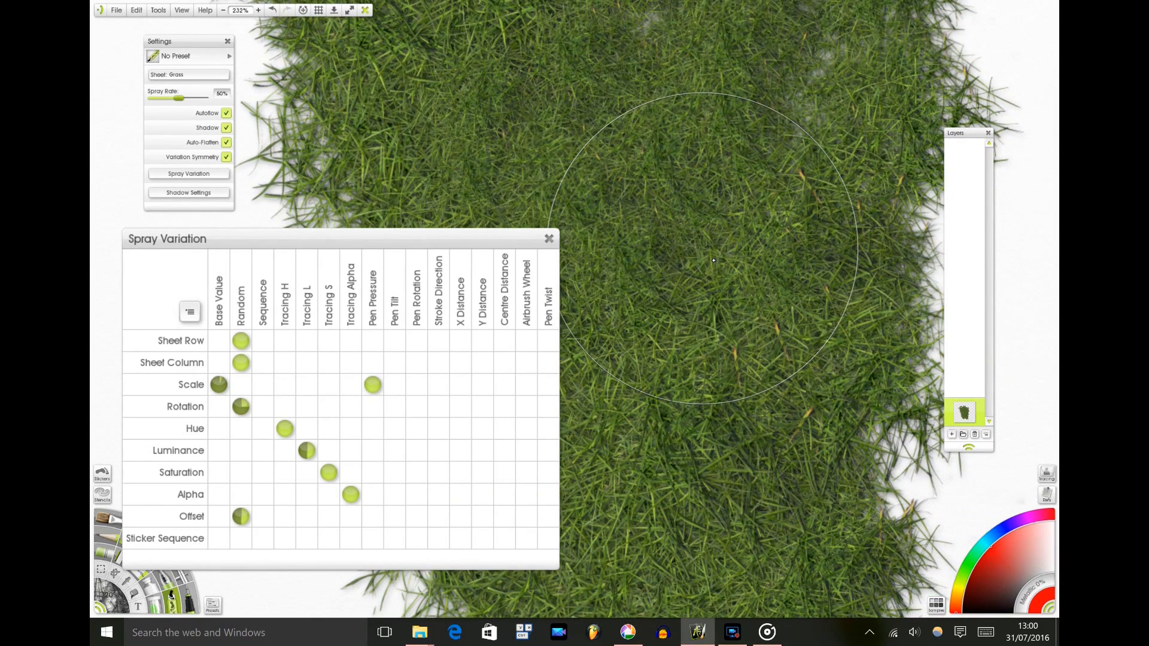
pyautogui.scroll(5, 726, 269)
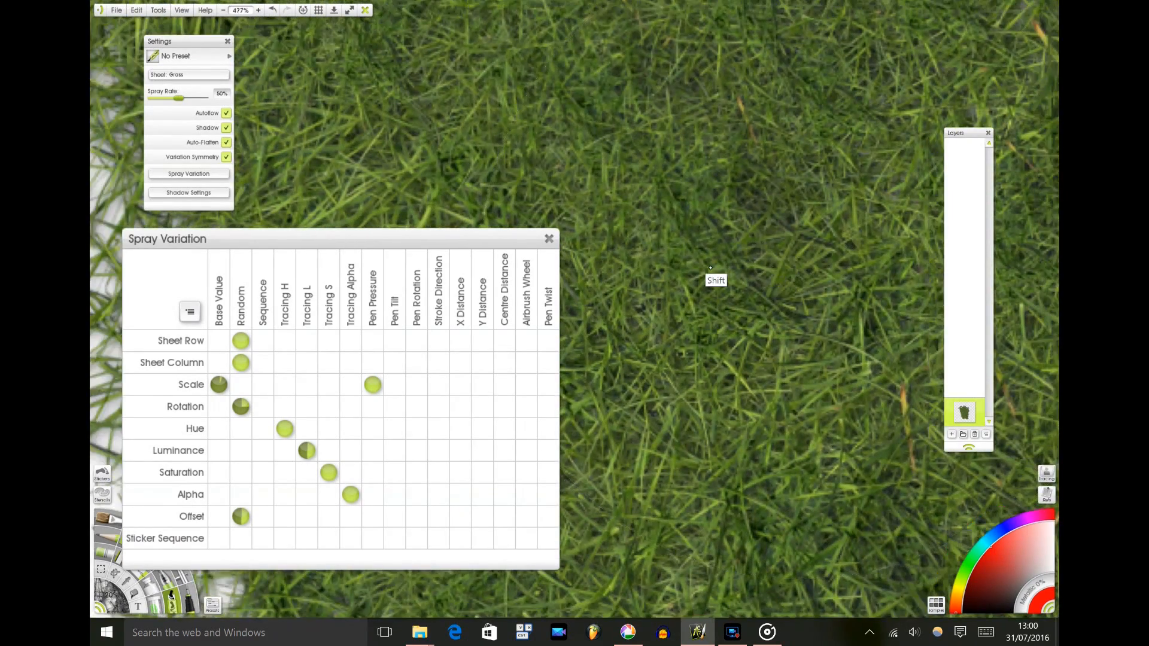
pyautogui.scroll(-12, 712, 264)
pyautogui.moveTo(789, 257); pyautogui.dragTo(912, 233)
pyautogui.moveTo(793, 159)
pyautogui.mouseDown()
pyautogui.moveTo(783, 150)
pyautogui.moveTo(768, 162)
pyautogui.moveTo(744, 115)
pyautogui.mouseUp()
pyautogui.moveTo(674, 128)
pyautogui.mouseDown()
pyautogui.moveTo(680, 140)
pyautogui.moveTo(715, 101)
pyautogui.moveTo(732, 114)
pyautogui.mouseUp()
# Reduce the random Offset to about 10%, raise the random Rotation to full, and clear the grass from the layer
pyautogui.moveTo(253, 527)
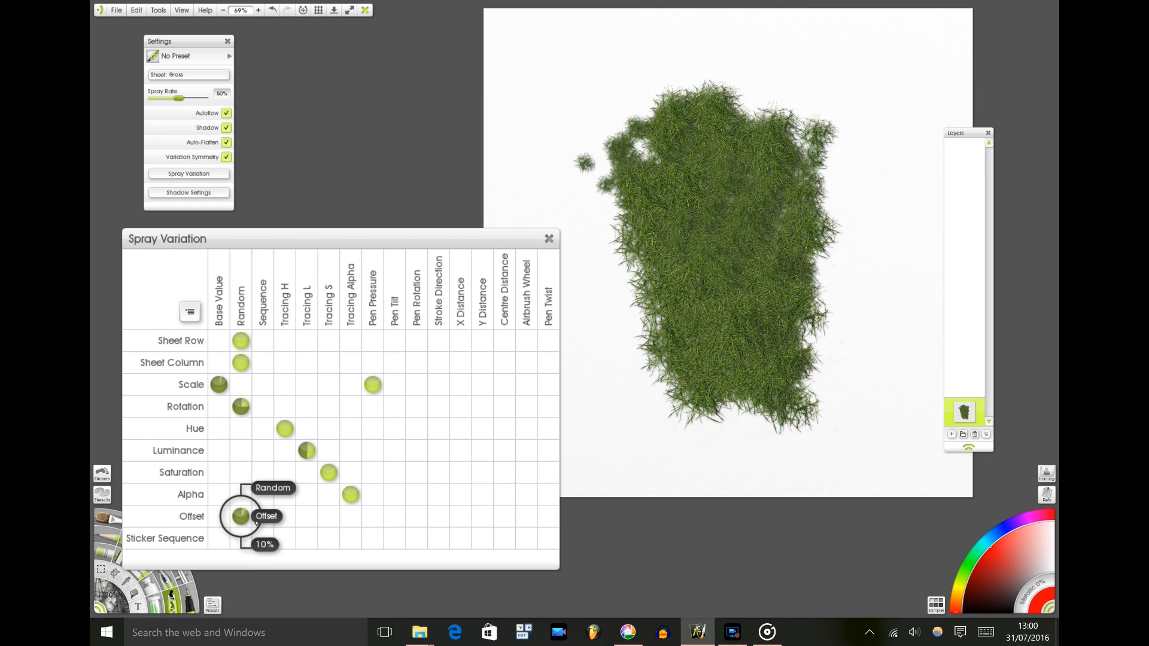
pyautogui.moveTo(240, 406); pyautogui.dragTo(314, 289)
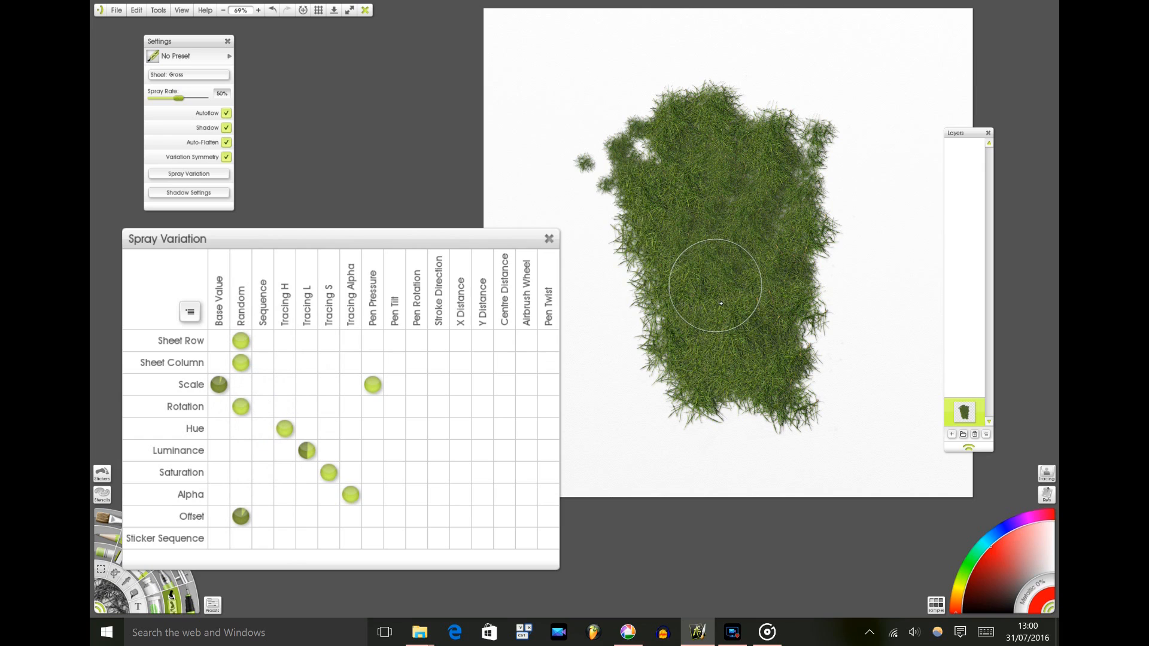
pyautogui.hotkey('ctrl', 'u')
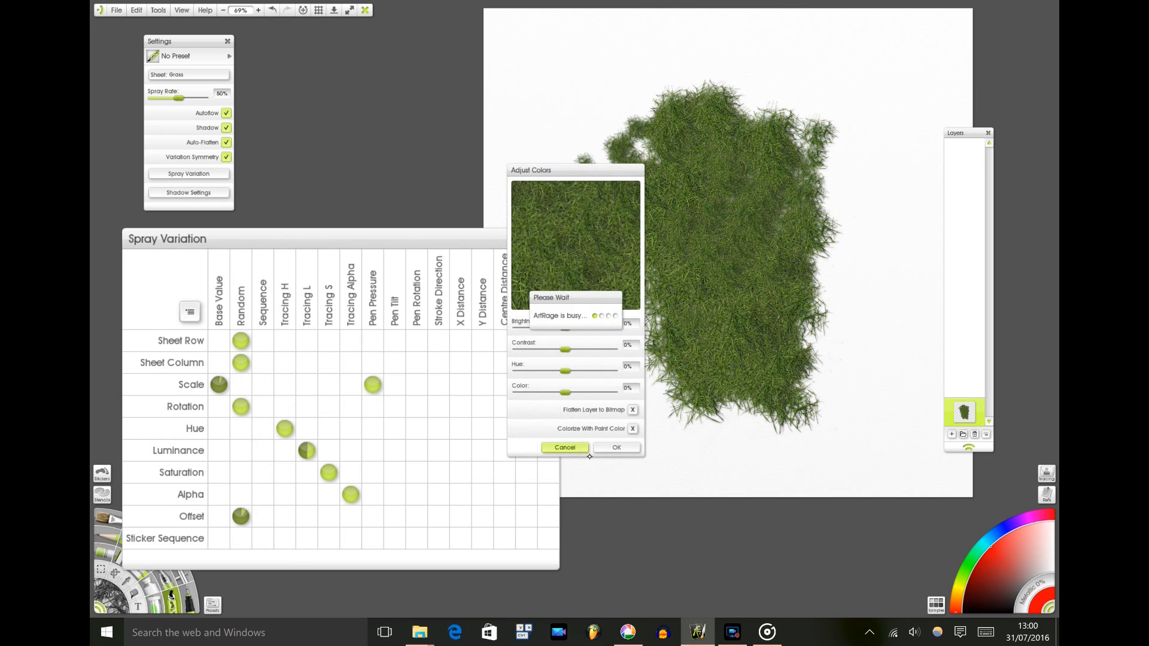
pyautogui.click(567, 447)
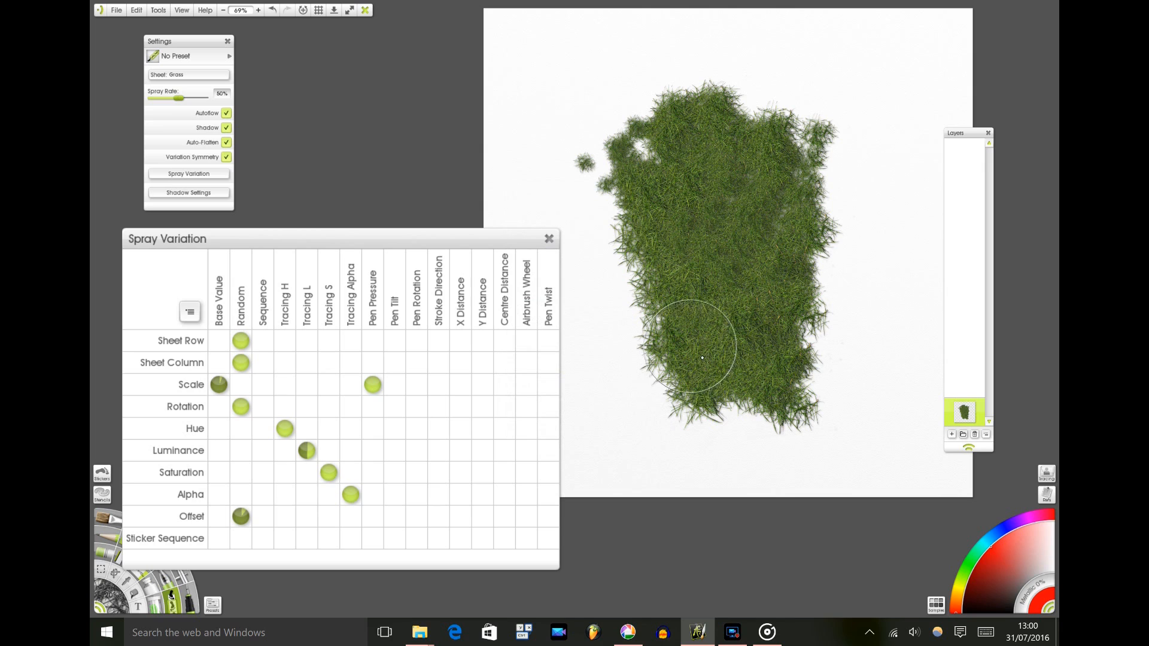
pyautogui.hotkey('ctrl', 'shift', 'x')
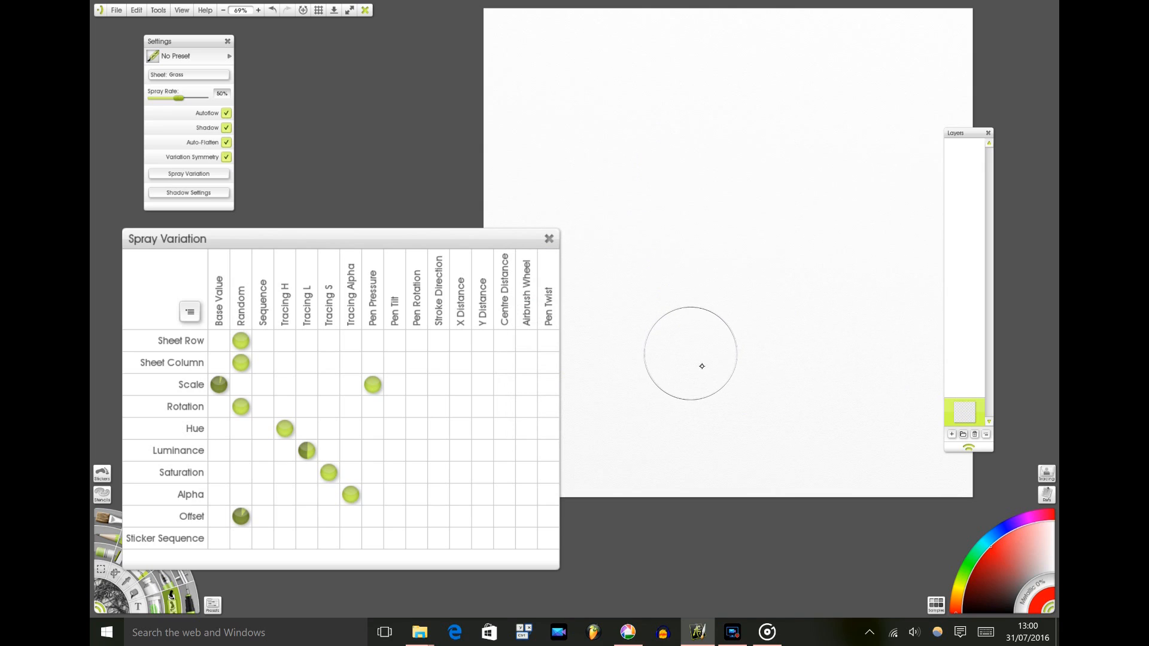
# Spray a large, dense oval patch of grass in the middle of the empty canvas
pyautogui.moveTo(687, 133)
pyautogui.mouseDown()
pyautogui.moveTo(692, 213)
pyautogui.moveTo(694, 180)
pyautogui.moveTo(718, 231)
pyautogui.moveTo(752, 170)
pyautogui.moveTo(752, 219)
pyautogui.moveTo(733, 203)
pyautogui.moveTo(734, 143)
pyautogui.moveTo(706, 126)
pyautogui.moveTo(678, 220)
pyautogui.moveTo(646, 210)
pyautogui.moveTo(676, 257)
pyautogui.moveTo(731, 299)
pyautogui.moveTo(728, 275)
pyautogui.moveTo(762, 219)
pyautogui.moveTo(774, 160)
pyautogui.moveTo(740, 107)
pyautogui.moveTo(697, 99)
pyautogui.moveTo(655, 158)
pyautogui.moveTo(633, 239)
pyautogui.moveTo(695, 341)
pyautogui.moveTo(780, 371)
pyautogui.moveTo(779, 346)
pyautogui.mouseUp()
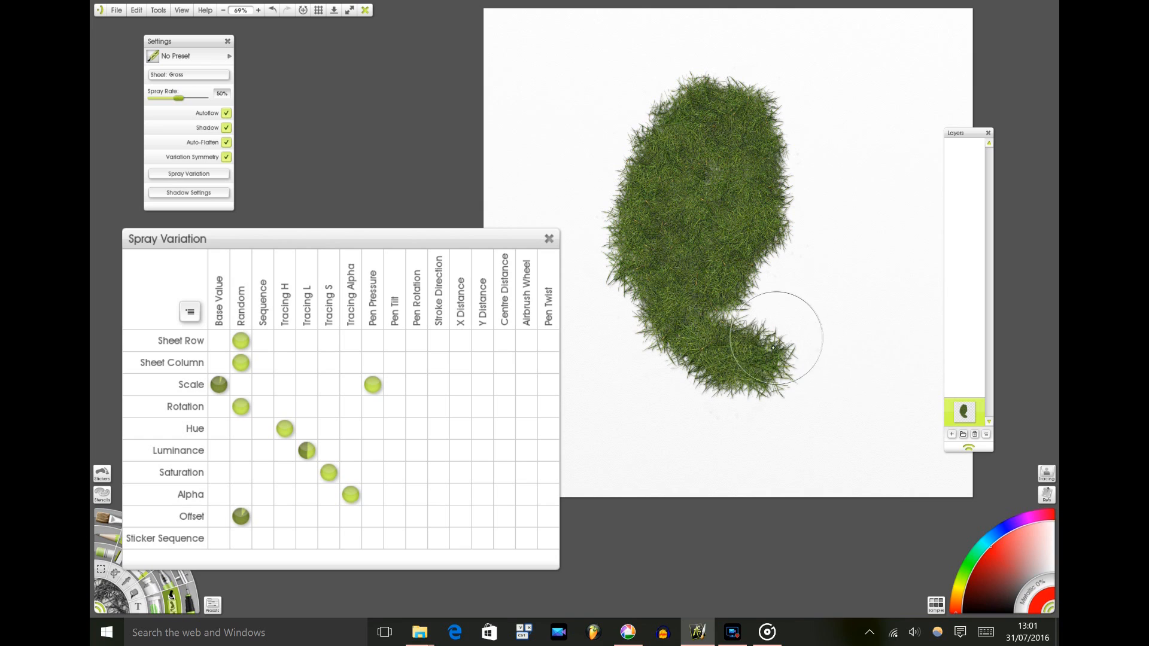
pyautogui.moveTo(771, 293)
pyautogui.mouseDown()
pyautogui.moveTo(740, 327)
pyautogui.moveTo(757, 322)
pyautogui.moveTo(765, 338)
pyautogui.moveTo(809, 245)
pyautogui.moveTo(808, 147)
pyautogui.moveTo(755, 96)
pyautogui.mouseUp()
pyautogui.moveTo(799, 138)
pyautogui.mouseDown()
pyautogui.moveTo(822, 282)
pyautogui.moveTo(798, 371)
pyautogui.moveTo(805, 347)
pyautogui.mouseUp()
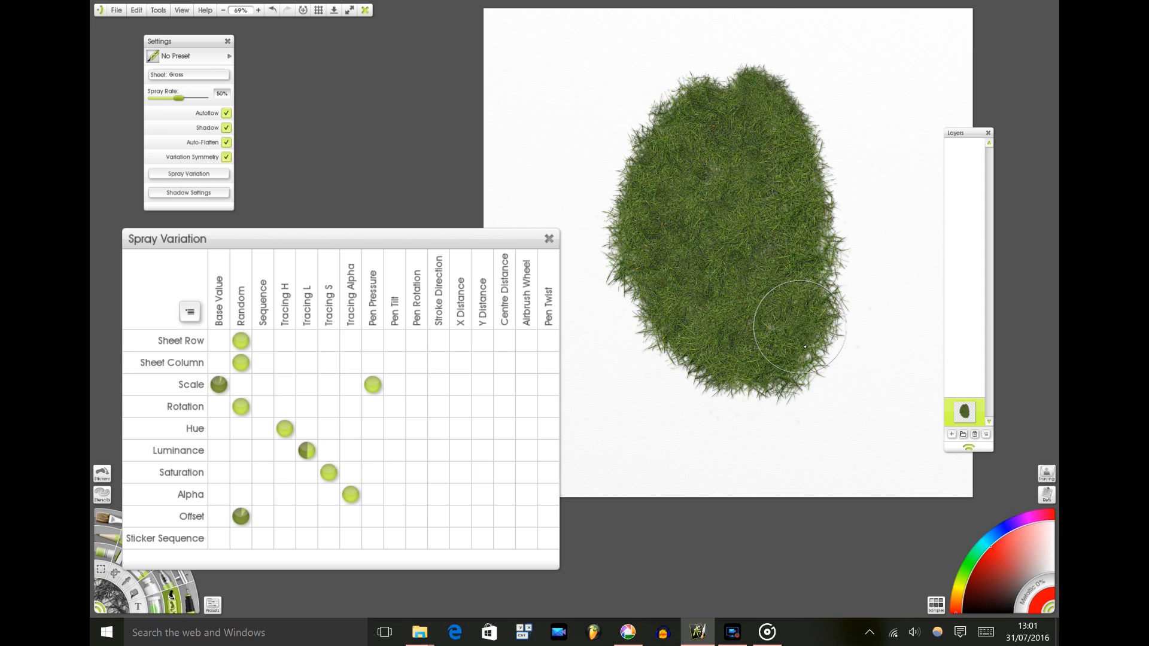
pyautogui.moveTo(729, 236)
pyautogui.mouseDown()
pyautogui.moveTo(830, 216)
pyautogui.moveTo(726, 230)
pyautogui.mouseUp()
pyautogui.moveTo(792, 259)
pyautogui.mouseDown()
pyautogui.moveTo(726, 282)
pyautogui.moveTo(832, 281)
pyautogui.moveTo(729, 271)
pyautogui.moveTo(783, 276)
pyautogui.moveTo(839, 256)
pyautogui.mouseUp()
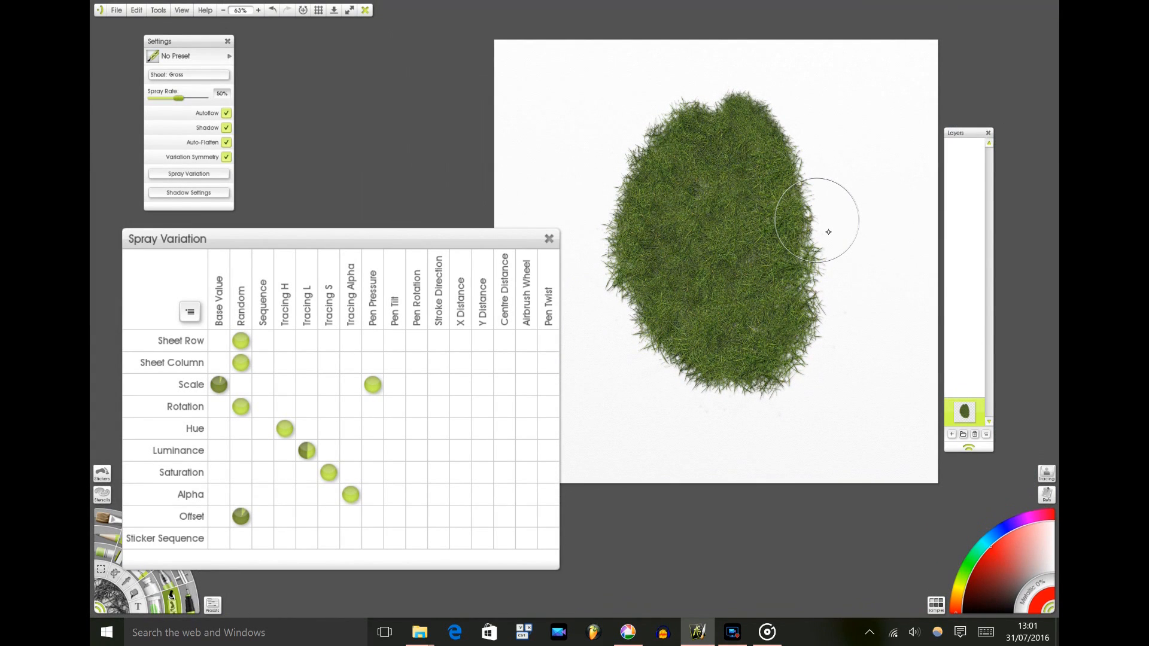
# Start a new preset from the current spray settings and capture its icon from the middle of the grass patch
pyautogui.click(230, 55)
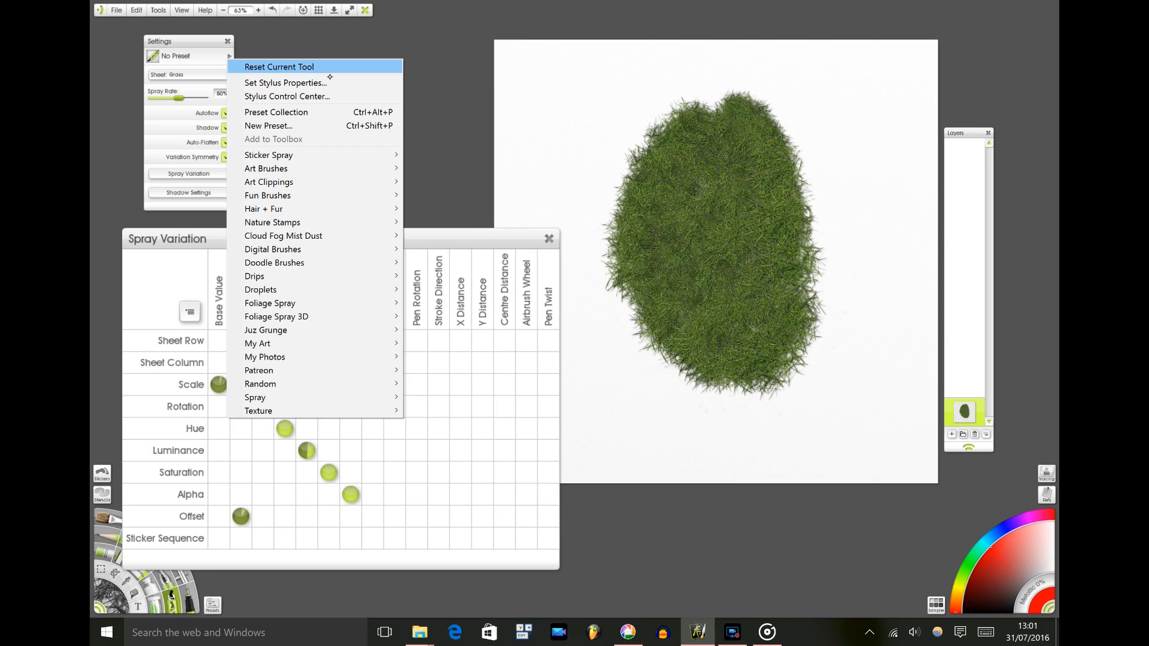
pyautogui.click(298, 125)
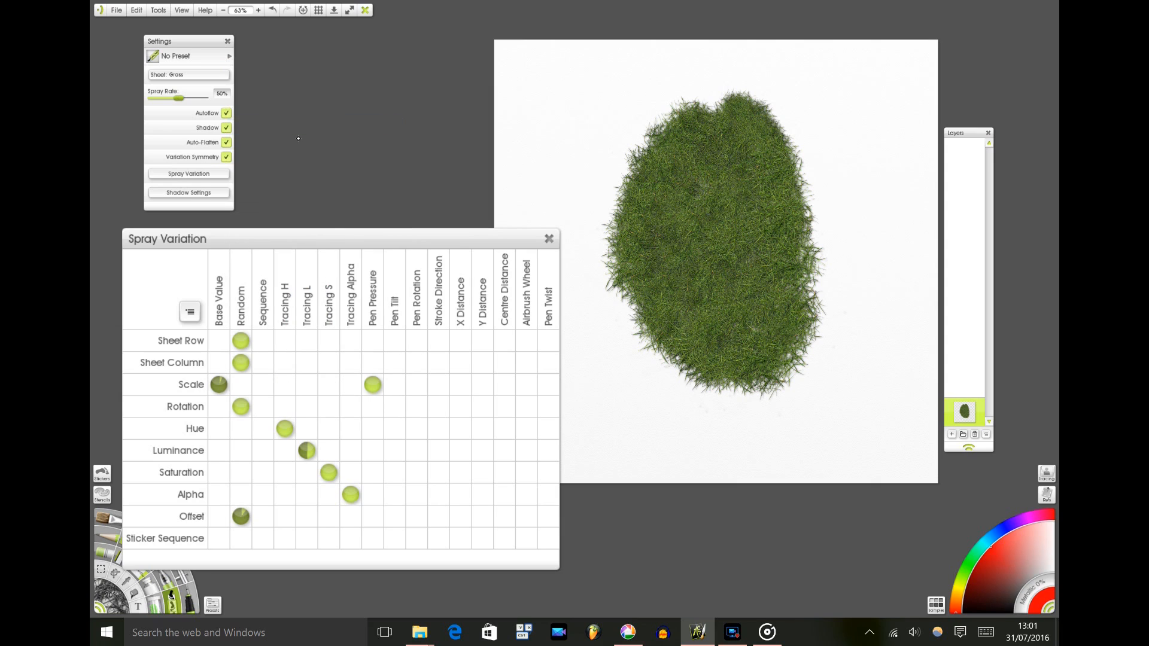
pyautogui.moveTo(561, 276)
pyautogui.mouseDown()
pyautogui.moveTo(482, 217)
pyautogui.moveTo(385, 110)
pyautogui.mouseUp()
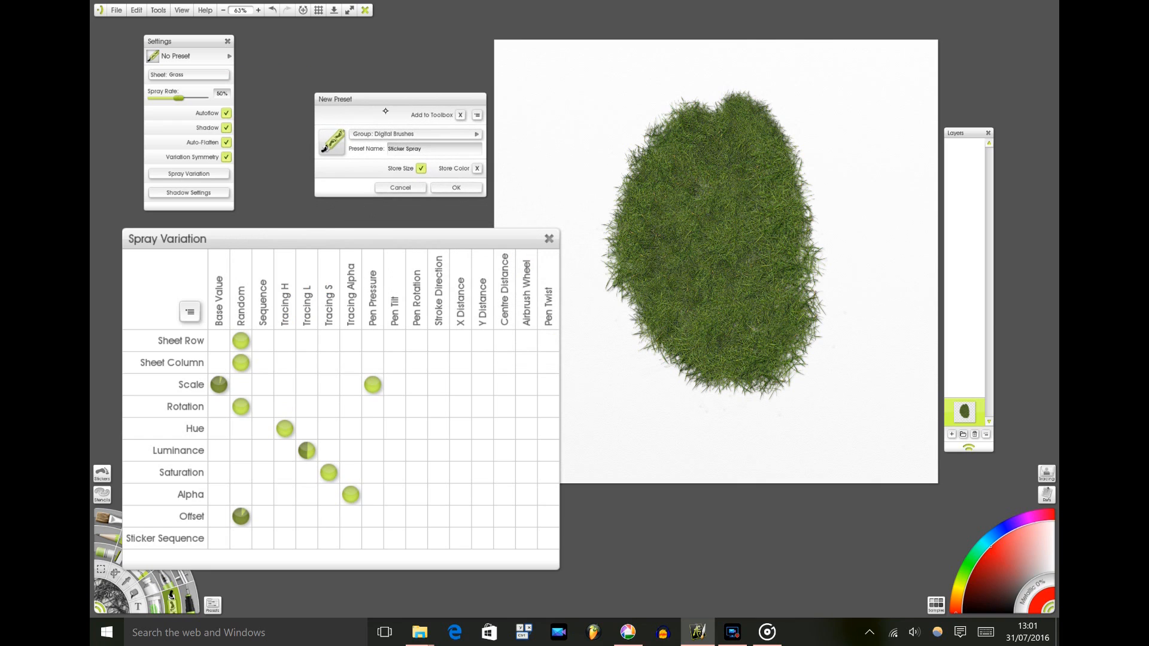
pyautogui.click(343, 158)
pyautogui.click(387, 184)
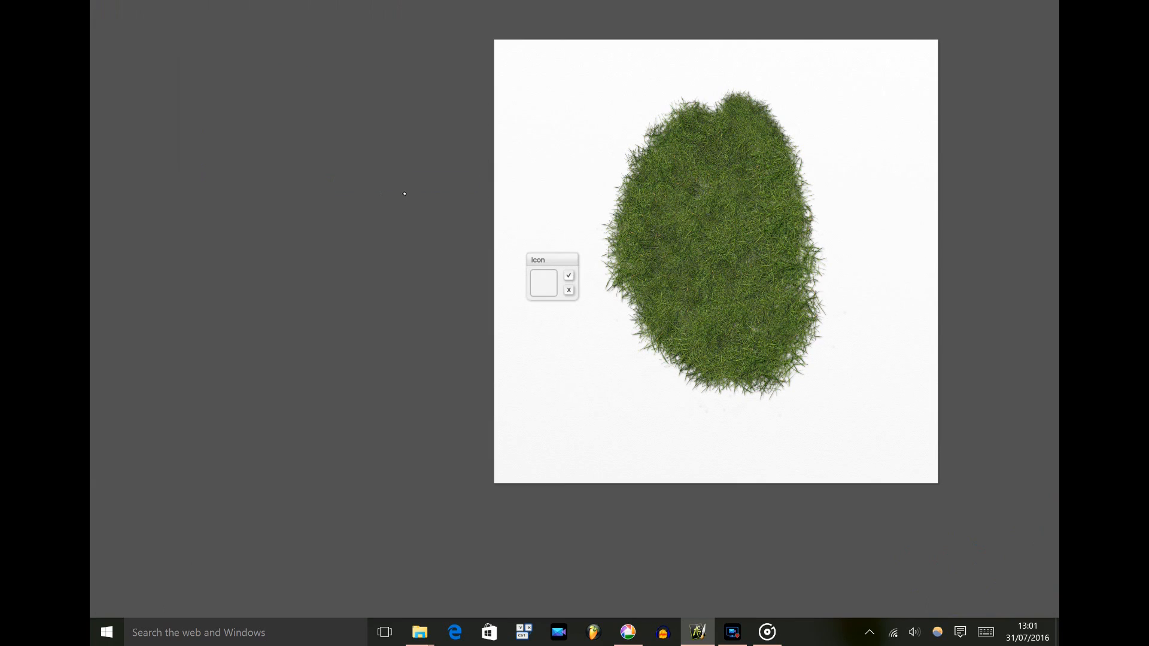
pyautogui.click(703, 228)
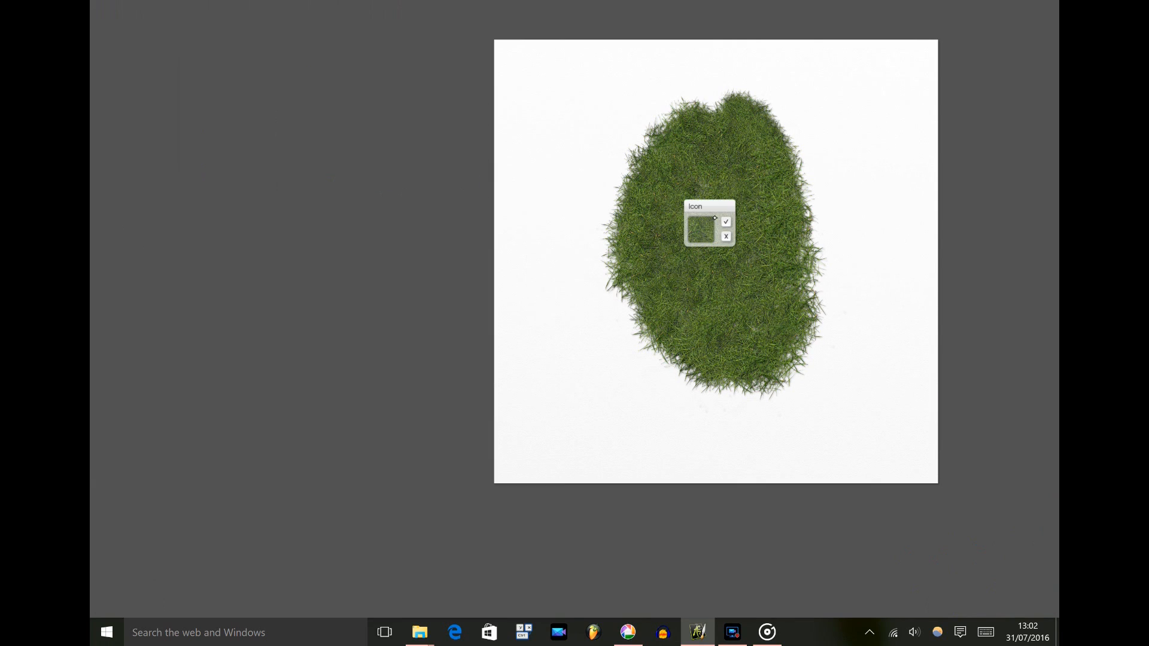
pyautogui.click(726, 222)
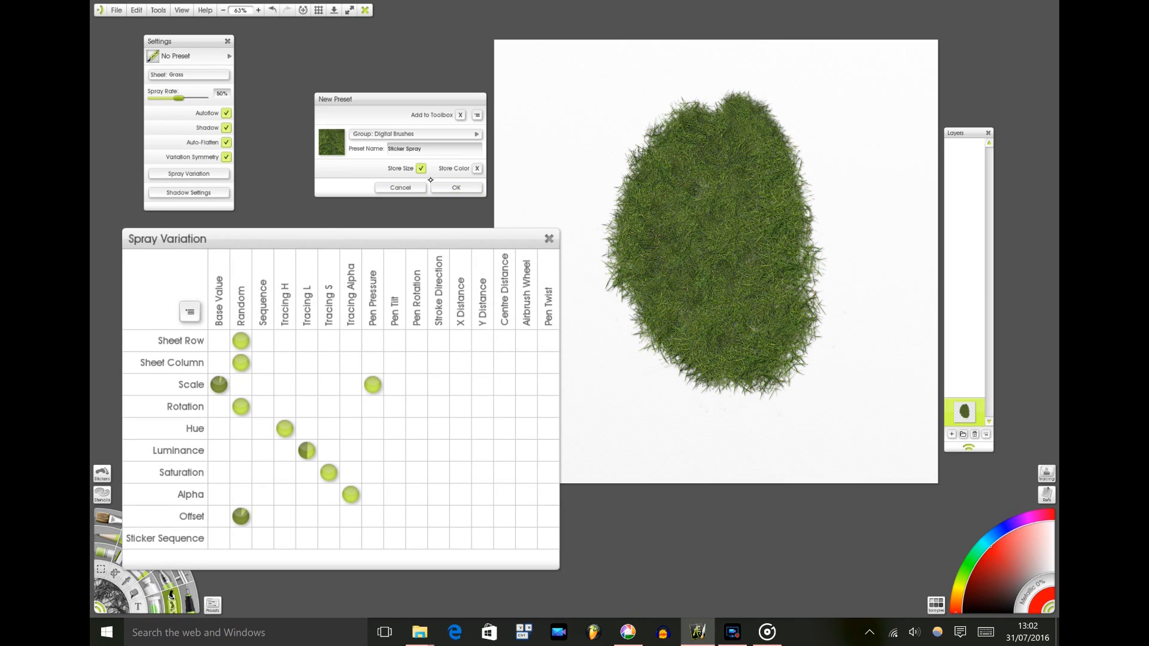
# Save the preset in the Nature Stamps group as "Real Grass" with Store Size turned off
pyautogui.click(445, 134)
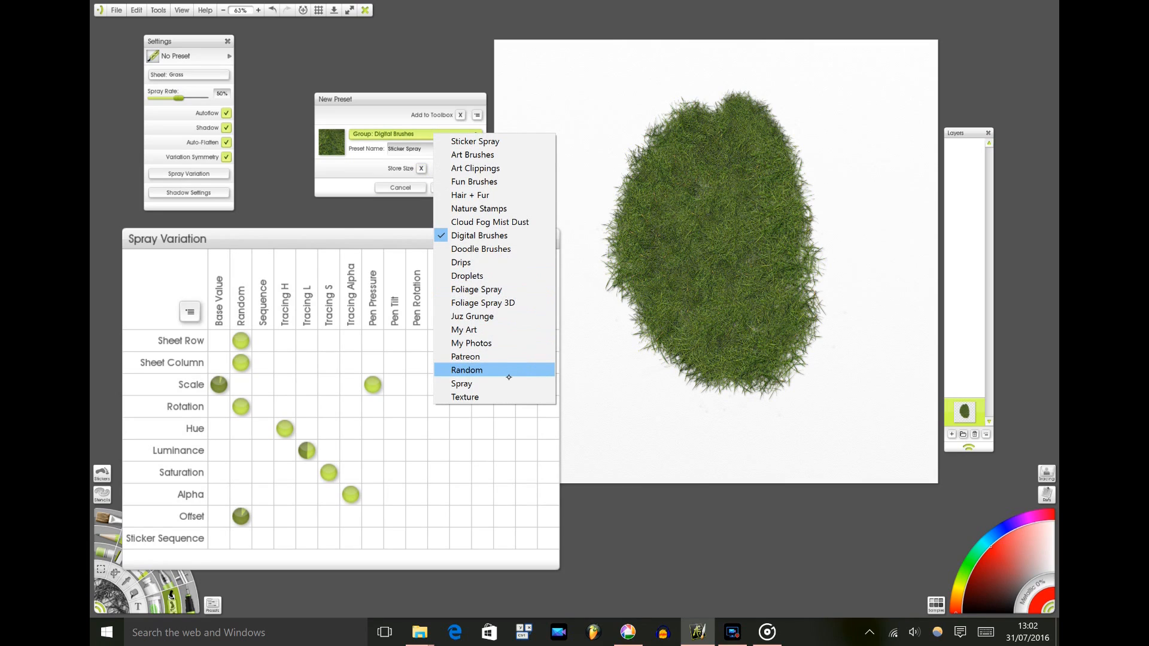
pyautogui.click(527, 213)
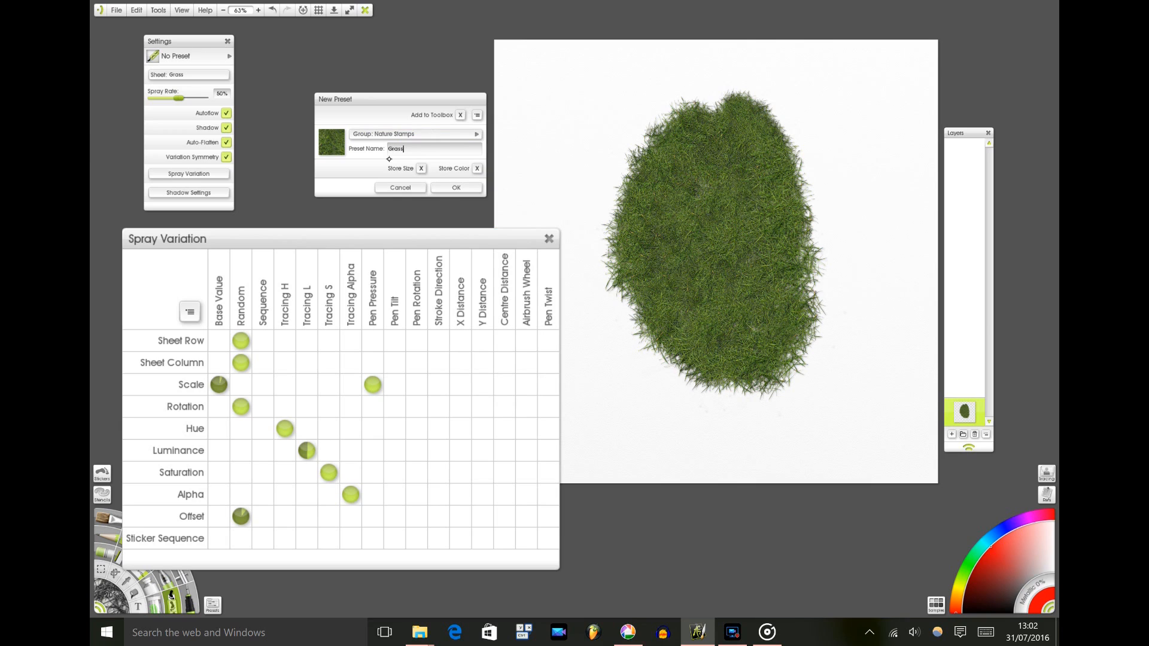
pyautogui.click(453, 189)
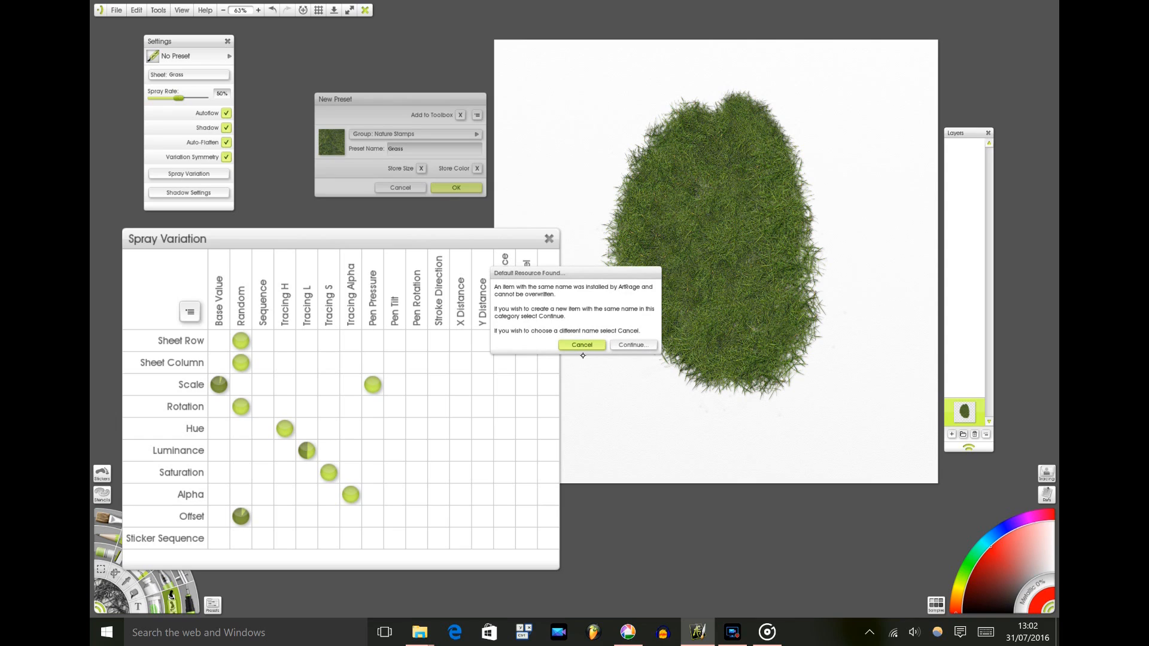
pyautogui.press('Escape')
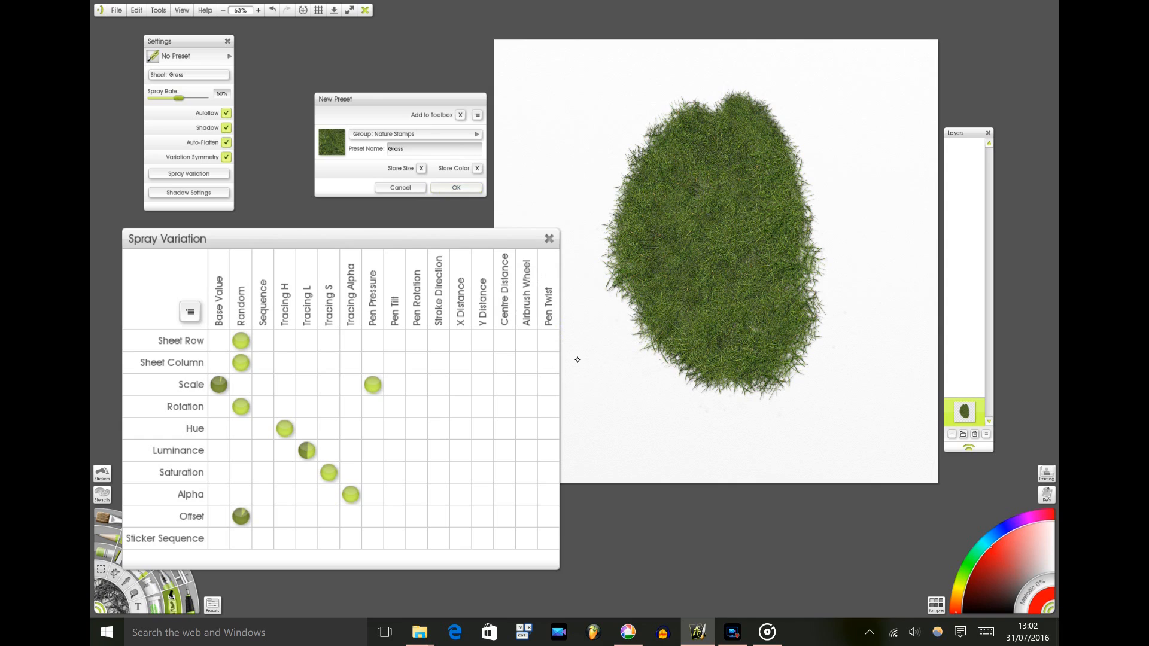
pyautogui.doubleClick(394, 149)
pyautogui.write('Re')
pyautogui.click(455, 198)
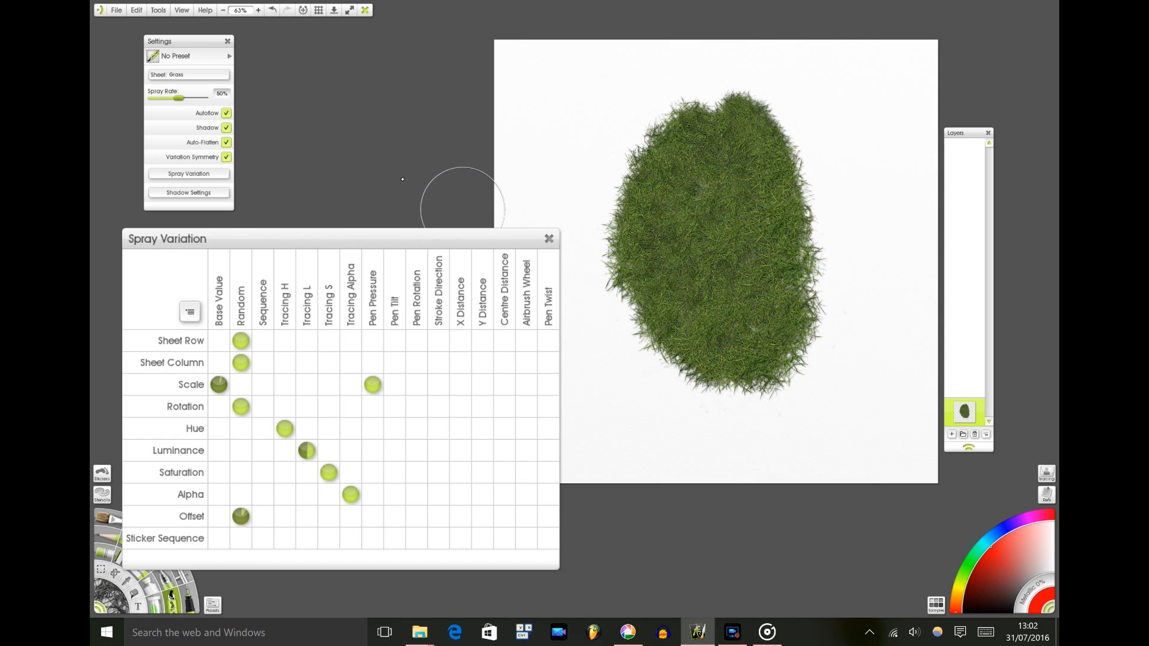
# Look up the Real Grass preset in the Nature Stamps group of the preset collection, and close the collection
pyautogui.click(229, 56)
pyautogui.click(299, 113)
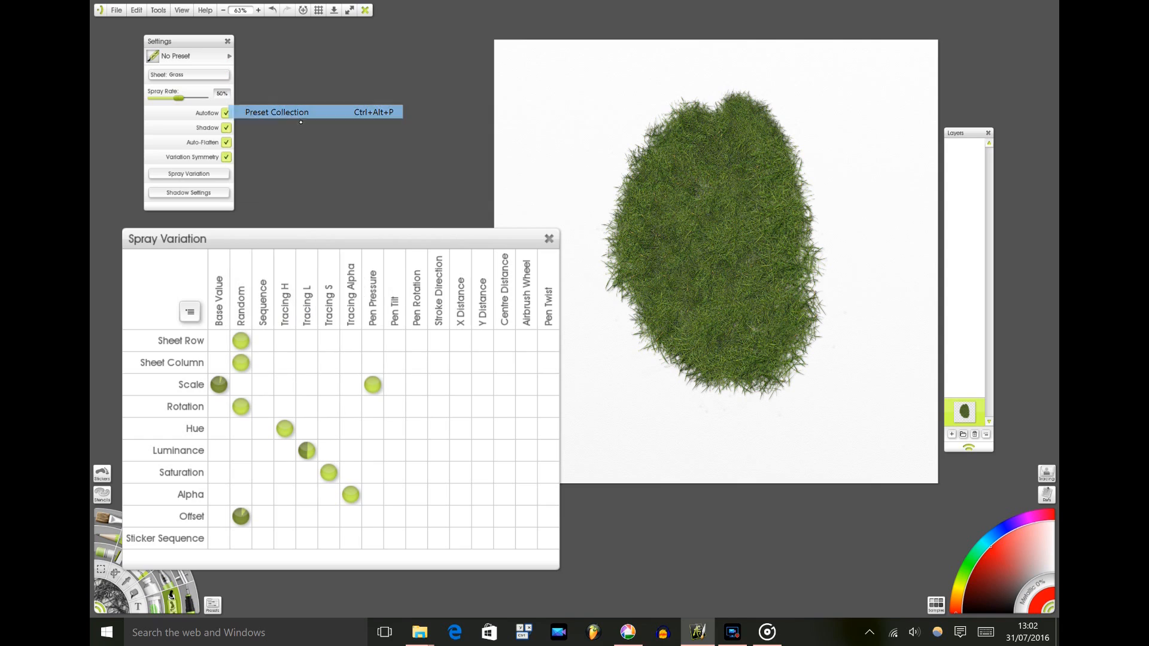
pyautogui.moveTo(331, 26); pyautogui.dragTo(422, 88)
pyautogui.click(429, 94)
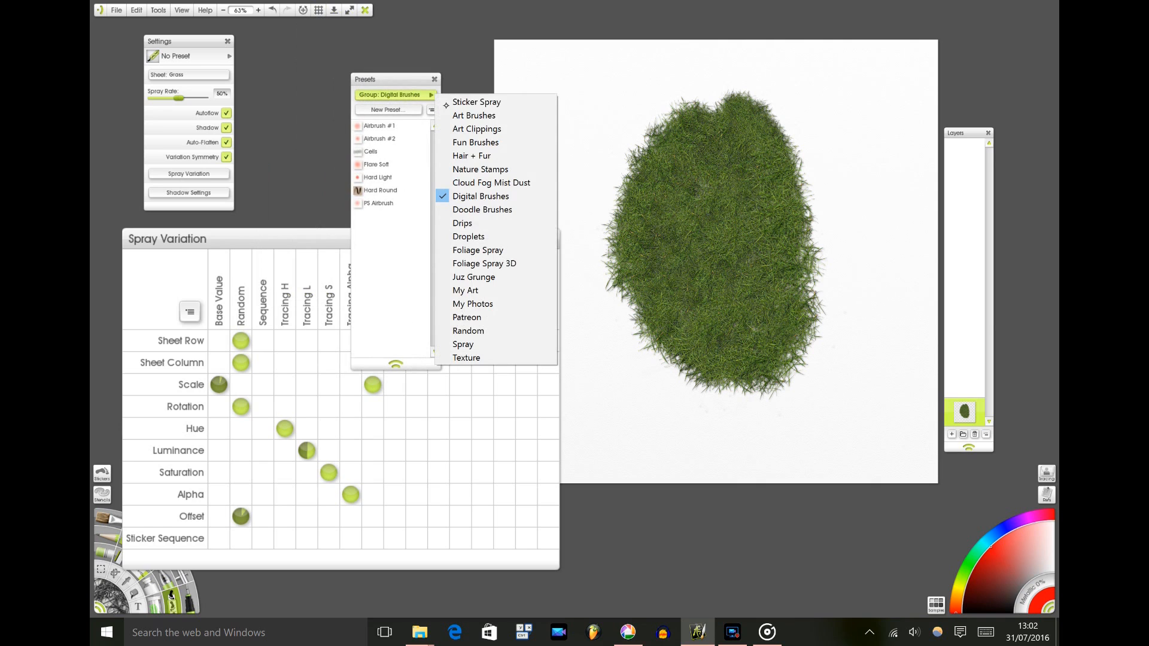
pyautogui.click(505, 170)
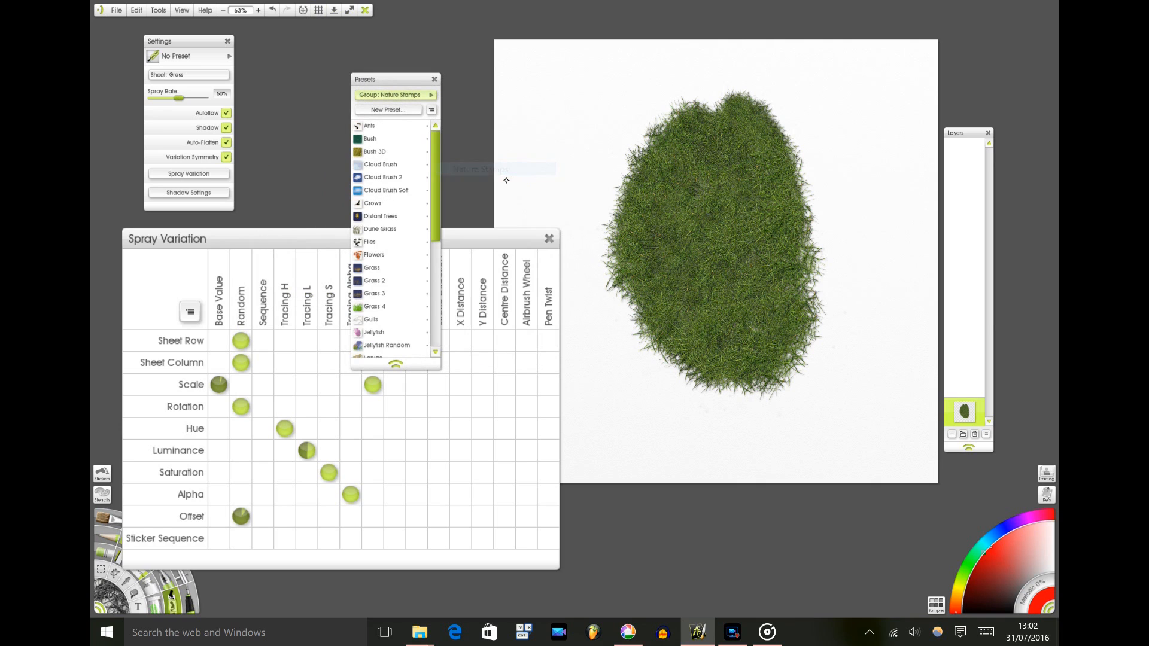
pyautogui.moveTo(445, 185); pyautogui.dragTo(451, 273)
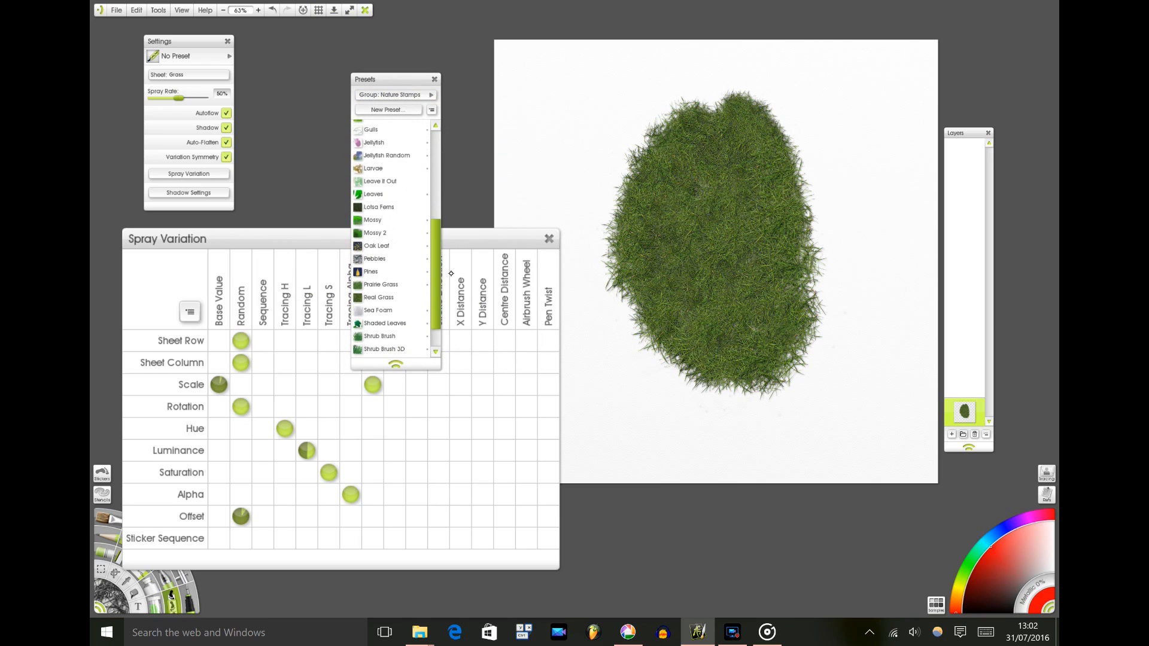
pyautogui.click(435, 80)
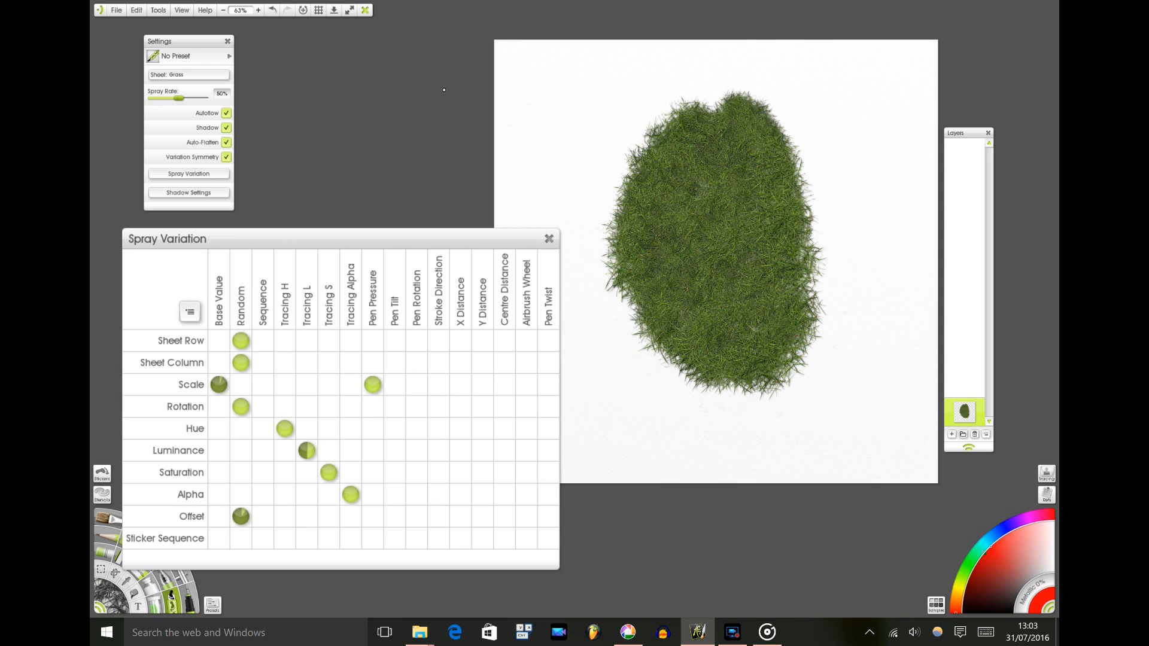
# Clear the grass patch and spray new test strokes with the random Luminance variation set to 19%
pyautogui.moveTo(703, 208); pyautogui.dragTo(751, 246)
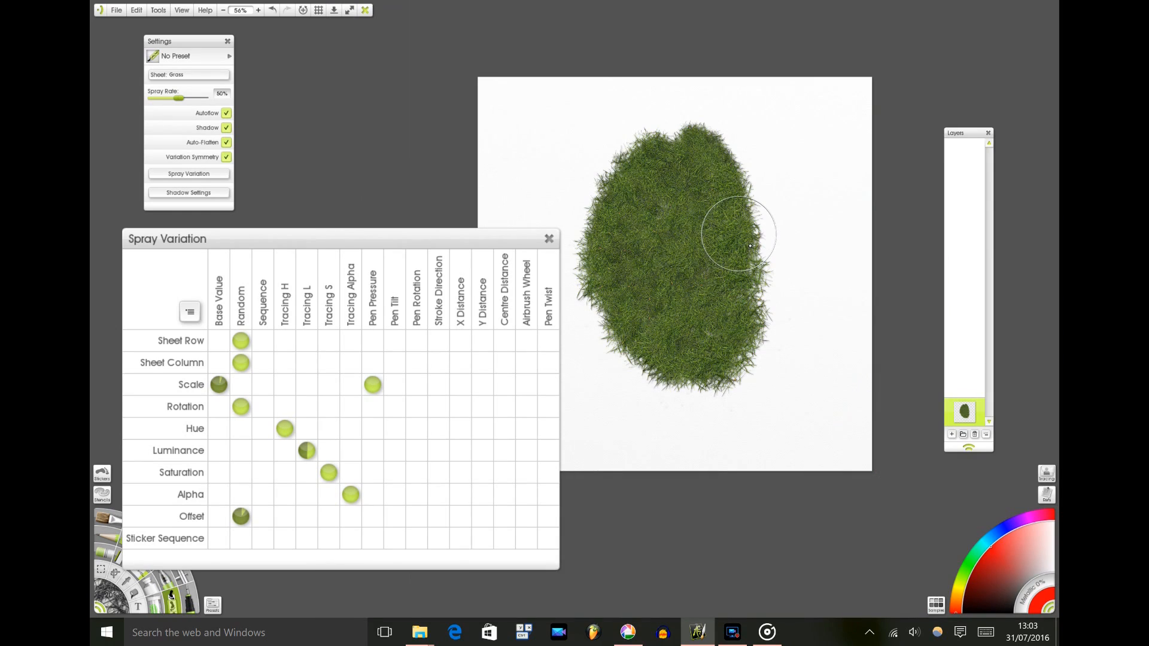
pyautogui.press('Delete')
pyautogui.moveTo(669, 211); pyautogui.dragTo(693, 192)
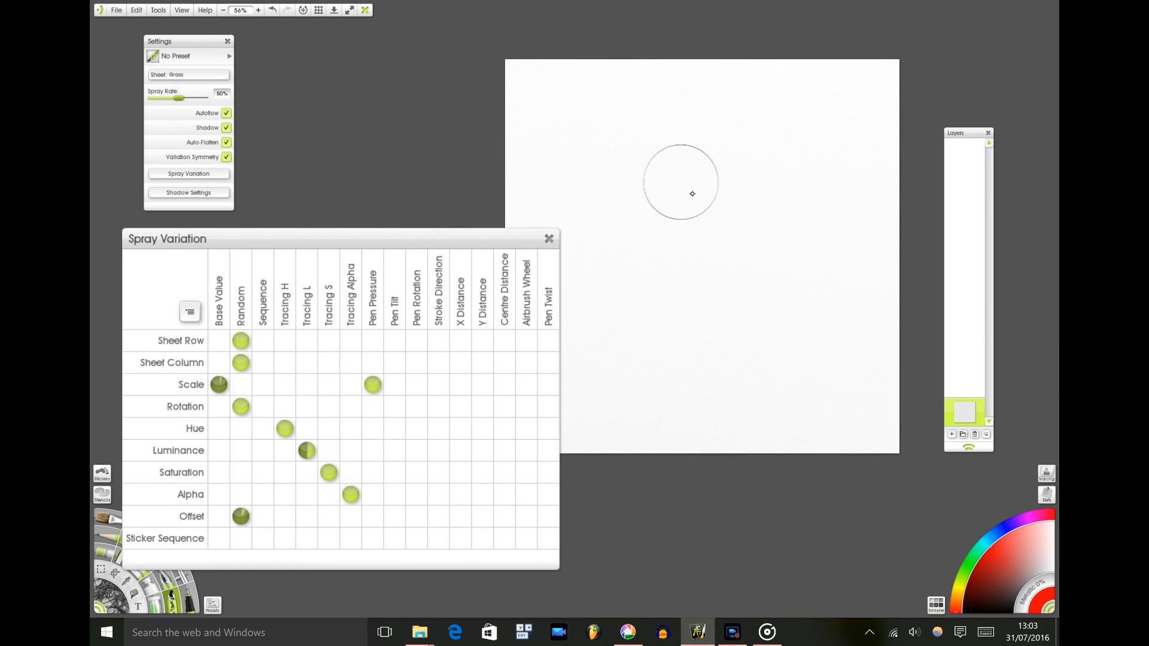
pyautogui.moveTo(241, 451); pyautogui.dragTo(257, 450)
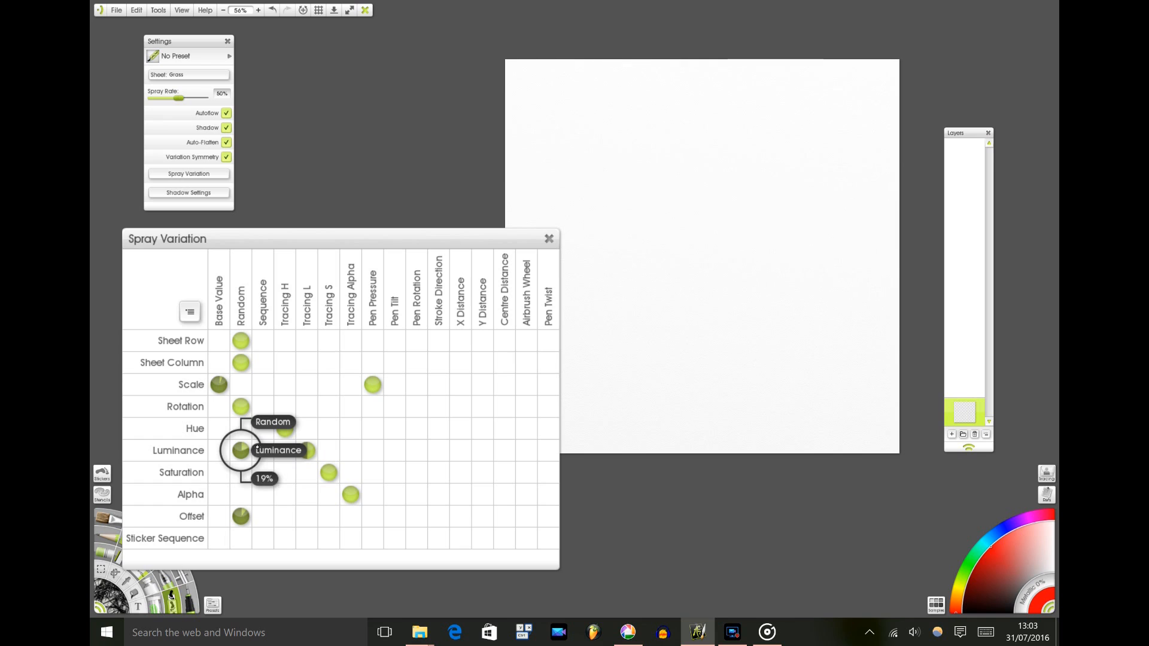
pyautogui.moveTo(653, 122)
pyautogui.mouseDown()
pyautogui.moveTo(629, 175)
pyautogui.moveTo(646, 323)
pyautogui.moveTo(673, 378)
pyautogui.moveTo(667, 135)
pyautogui.moveTo(699, 323)
pyautogui.moveTo(688, 374)
pyautogui.moveTo(666, 386)
pyautogui.moveTo(655, 200)
pyautogui.moveTo(671, 323)
pyautogui.mouseUp()
pyautogui.moveTo(679, 119)
pyautogui.mouseDown()
pyautogui.moveTo(735, 294)
pyautogui.moveTo(728, 345)
pyautogui.mouseUp()
# Set the random Saturation variation to 18% and spray a separate curved grass stroke beside the first patch
pyautogui.moveTo(241, 473); pyautogui.dragTo(256, 469)
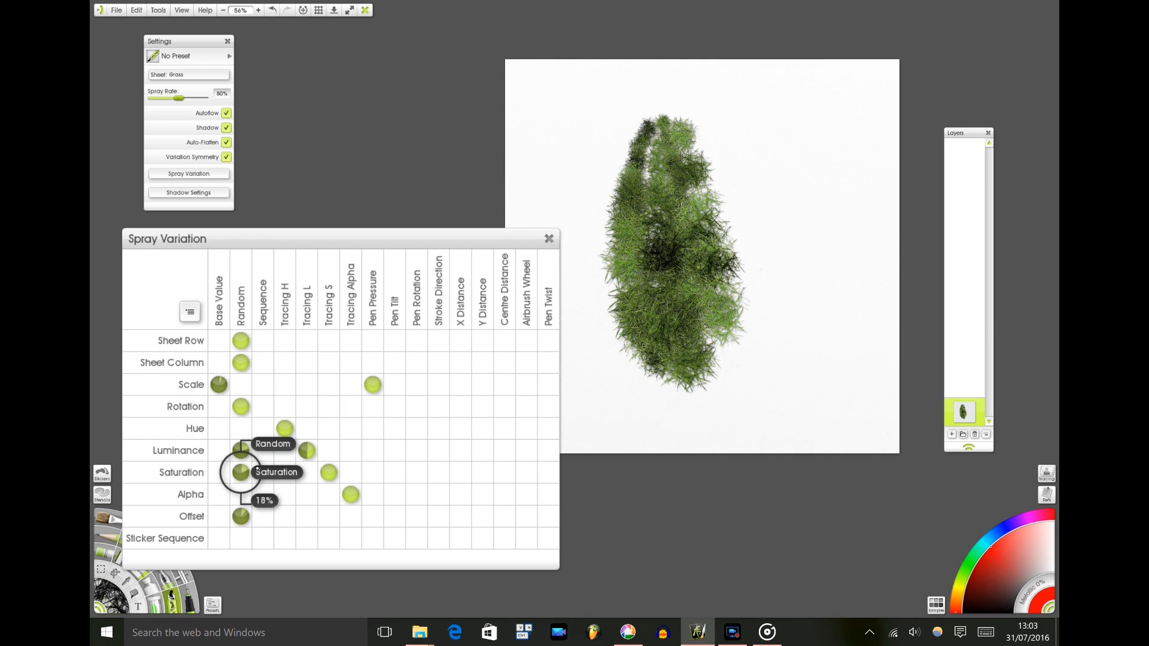
pyautogui.moveTo(739, 113)
pyautogui.mouseDown()
pyautogui.moveTo(769, 194)
pyautogui.moveTo(776, 286)
pyautogui.moveTo(764, 355)
pyautogui.mouseUp()
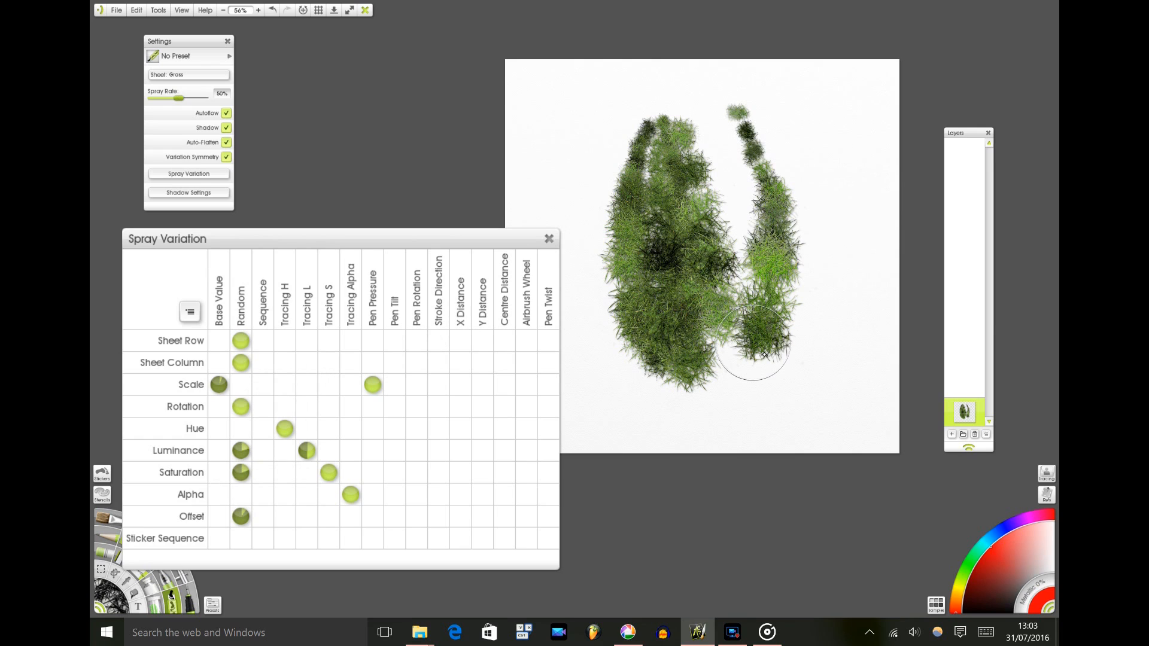
# Clear the test strokes from the canvas, set the Spray Rate to 91%, and spray a dense rounded grass patch
pyautogui.moveTo(707, 128)
pyautogui.mouseDown()
pyautogui.moveTo(718, 156)
pyautogui.moveTo(713, 192)
pyautogui.moveTo(742, 168)
pyautogui.moveTo(774, 190)
pyautogui.moveTo(745, 219)
pyautogui.moveTo(739, 251)
pyautogui.moveTo(760, 215)
pyautogui.moveTo(761, 254)
pyautogui.mouseUp()
pyautogui.hotkey('ctrl', 'shift', 'x')
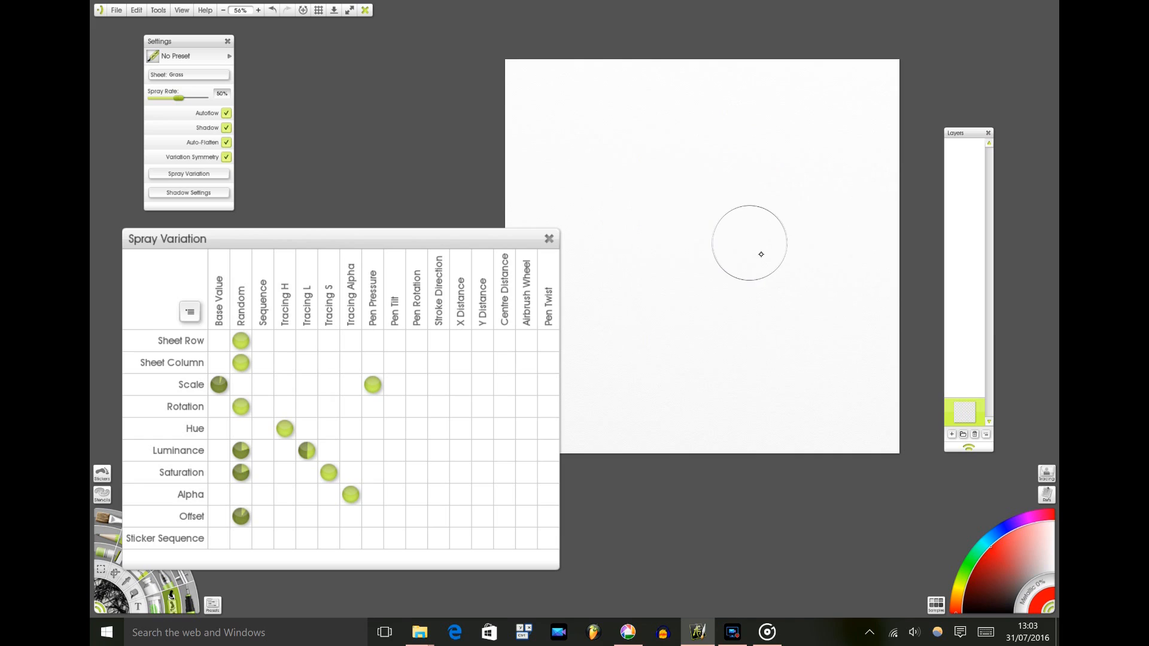
pyautogui.moveTo(198, 102)
pyautogui.mouseDown()
pyautogui.moveTo(189, 99)
pyautogui.moveTo(201, 100)
pyautogui.mouseUp()
pyautogui.moveTo(671, 144)
pyautogui.mouseDown()
pyautogui.moveTo(660, 195)
pyautogui.moveTo(680, 185)
pyautogui.moveTo(685, 233)
pyautogui.moveTo(713, 164)
pyautogui.moveTo(718, 252)
pyautogui.moveTo(762, 177)
pyautogui.moveTo(742, 155)
pyautogui.moveTo(655, 144)
pyautogui.moveTo(617, 197)
pyautogui.moveTo(683, 285)
pyautogui.moveTo(771, 231)
pyautogui.moveTo(778, 216)
pyautogui.moveTo(757, 180)
pyautogui.moveTo(812, 176)
pyautogui.moveTo(735, 236)
pyautogui.moveTo(838, 197)
pyautogui.mouseUp()
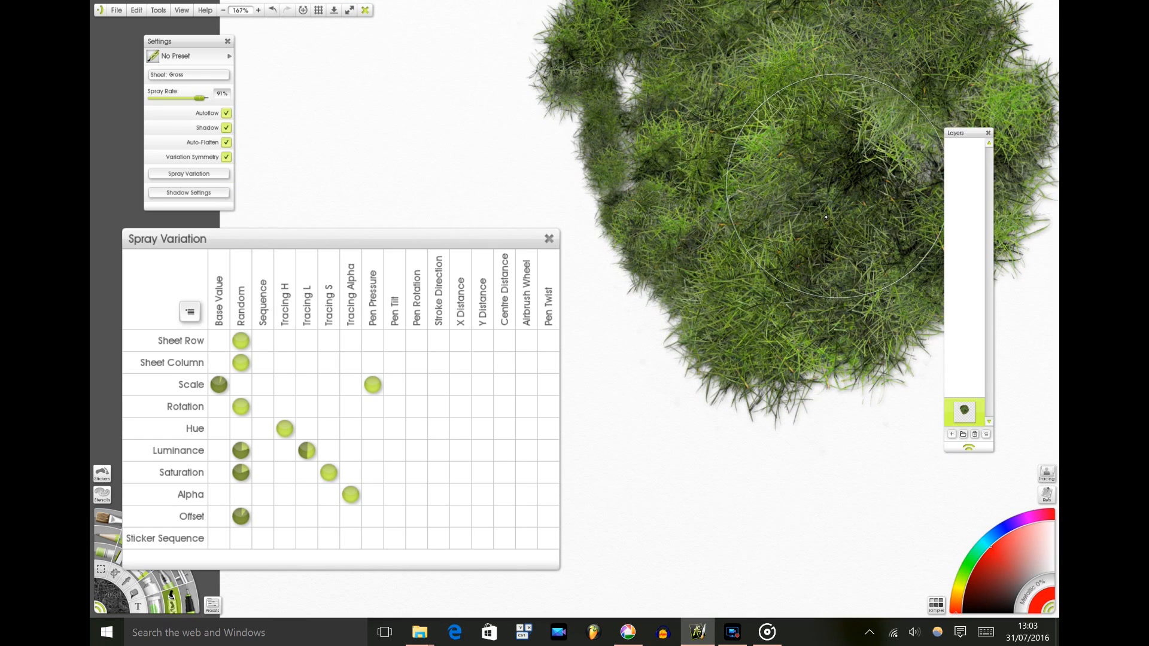
pyautogui.moveTo(839, 254); pyautogui.dragTo(799, 263)
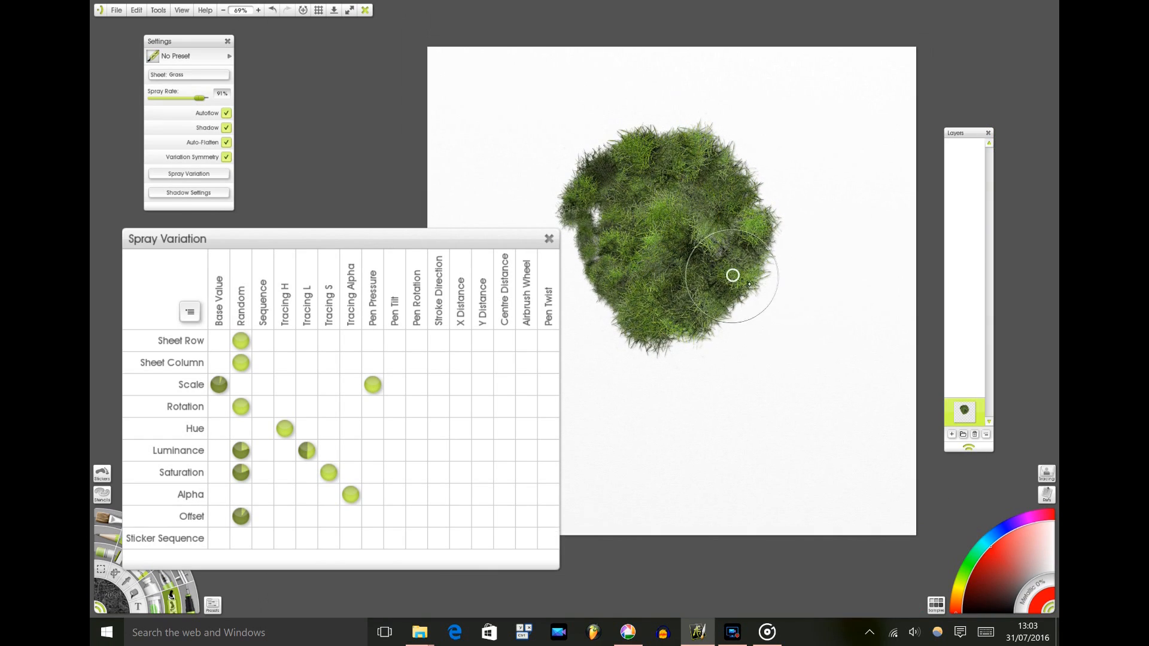
# Extend the grass patch into a wide, dense block across the upper part of the canvas
pyautogui.moveTo(732, 274); pyautogui.dragTo(769, 255)
pyautogui.moveTo(646, 211)
pyautogui.mouseDown()
pyautogui.moveTo(623, 206)
pyautogui.moveTo(644, 165)
pyautogui.moveTo(634, 147)
pyautogui.moveTo(635, 280)
pyautogui.moveTo(622, 263)
pyautogui.moveTo(635, 295)
pyautogui.moveTo(678, 326)
pyautogui.moveTo(748, 306)
pyautogui.moveTo(838, 252)
pyautogui.moveTo(837, 186)
pyautogui.moveTo(778, 108)
pyautogui.moveTo(861, 160)
pyautogui.moveTo(868, 206)
pyautogui.moveTo(831, 320)
pyautogui.moveTo(847, 291)
pyautogui.moveTo(838, 282)
pyautogui.moveTo(745, 324)
pyautogui.moveTo(772, 263)
pyautogui.mouseUp()
pyautogui.moveTo(623, 157)
pyautogui.mouseDown()
pyautogui.moveTo(646, 142)
pyautogui.moveTo(596, 157)
pyautogui.moveTo(597, 222)
pyautogui.moveTo(615, 286)
pyautogui.moveTo(633, 314)
pyautogui.moveTo(613, 264)
pyautogui.moveTo(651, 340)
pyautogui.moveTo(748, 350)
pyautogui.moveTo(820, 339)
pyautogui.moveTo(876, 312)
pyautogui.moveTo(885, 276)
pyautogui.mouseUp()
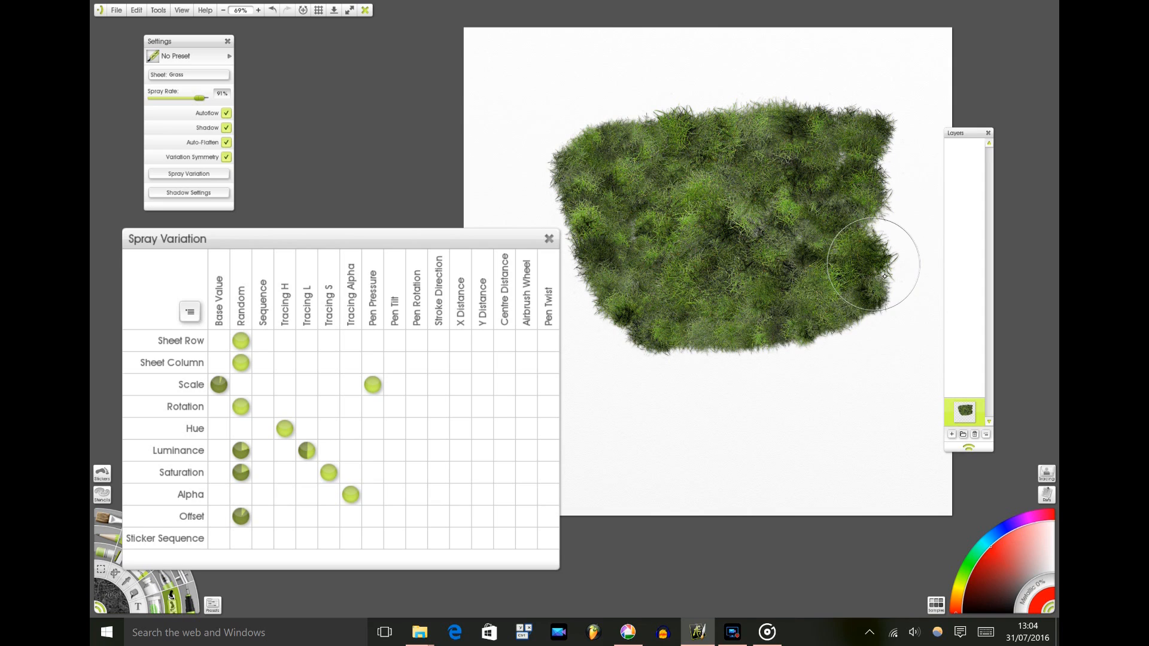
pyautogui.scroll(5, 757, 235)
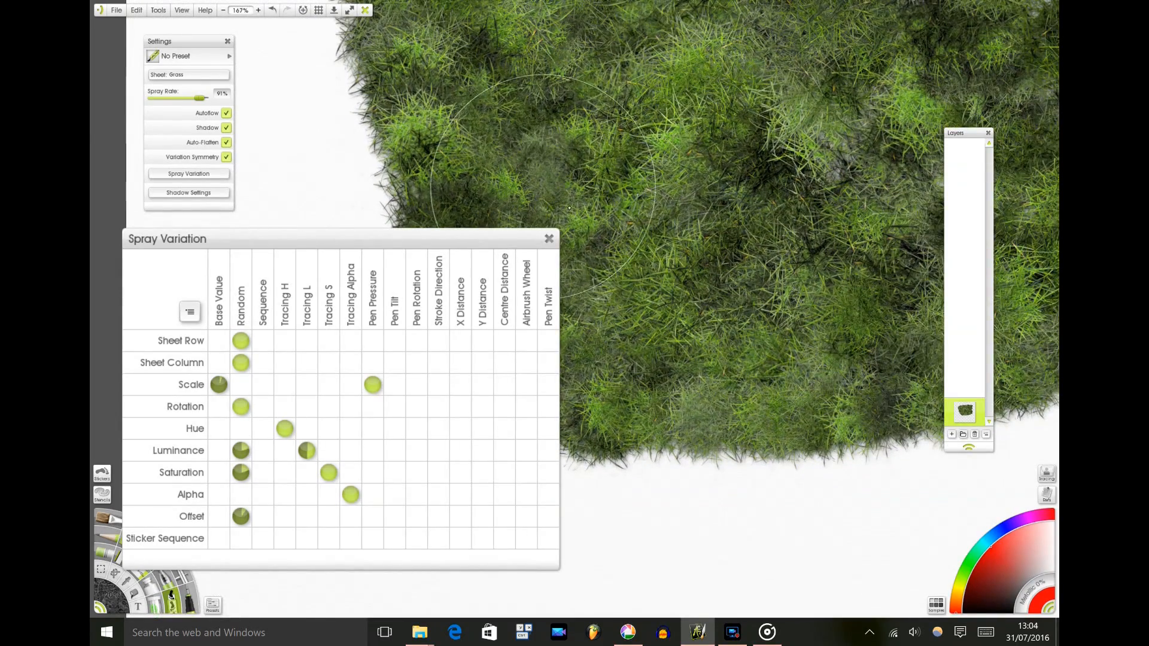
pyautogui.scroll(-5, 744, 232)
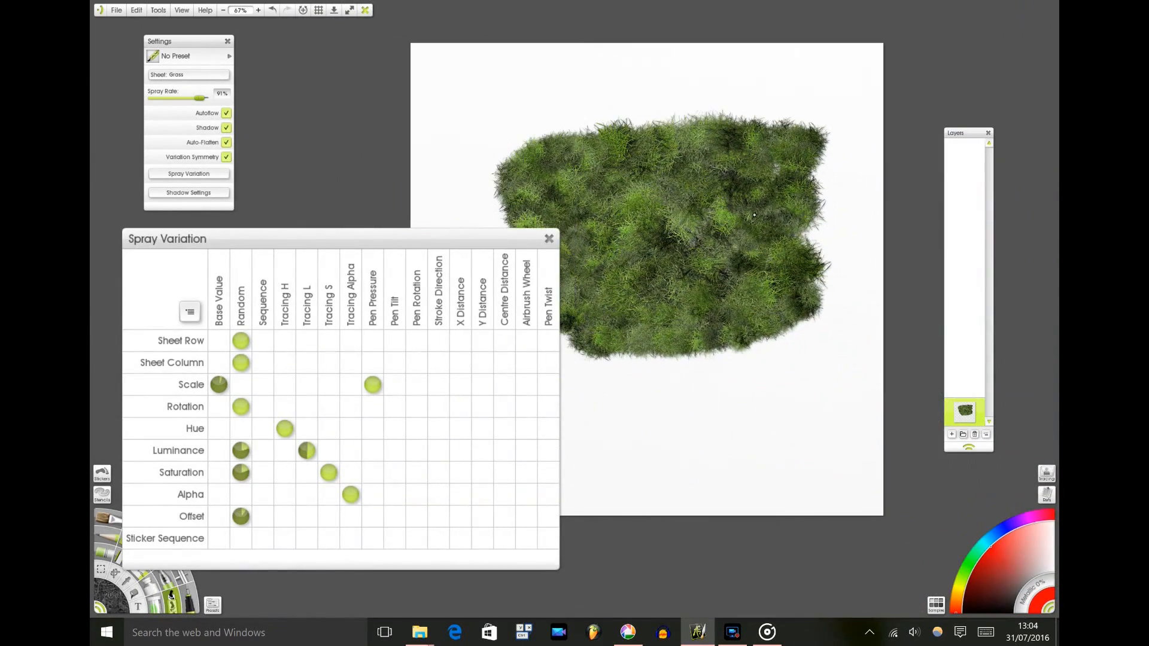
pyautogui.moveTo(793, 186); pyautogui.dragTo(812, 173)
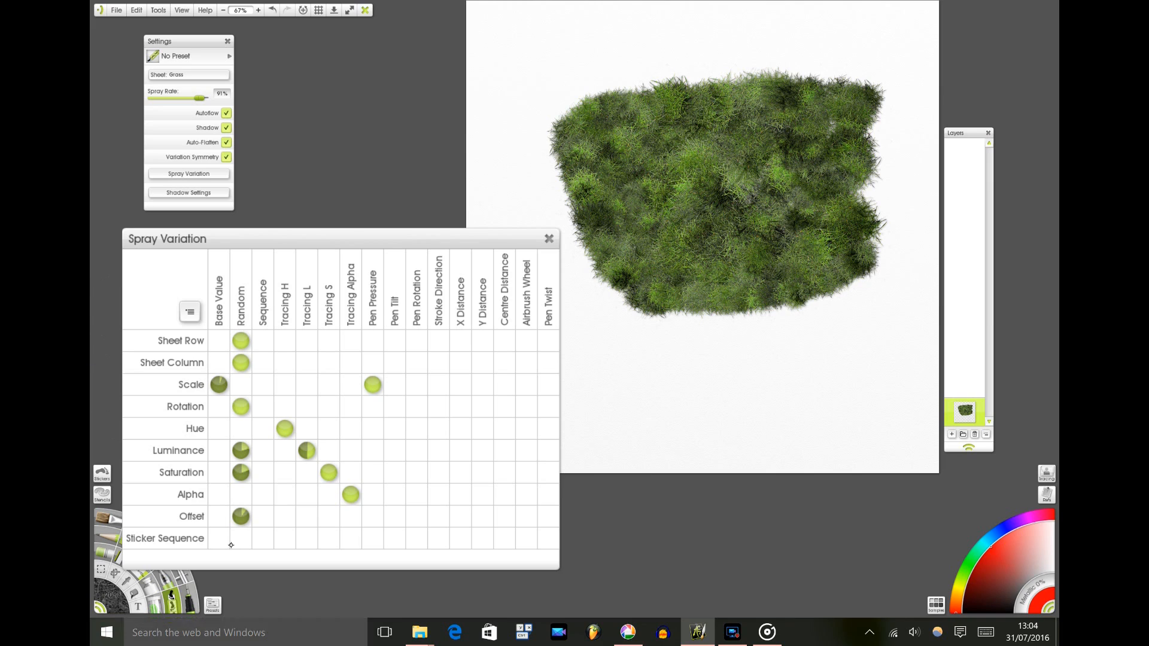
# Start a new preset in the Nature Stamps group with Store Size off and a preview image sampled from the grass patch
pyautogui.click(230, 56)
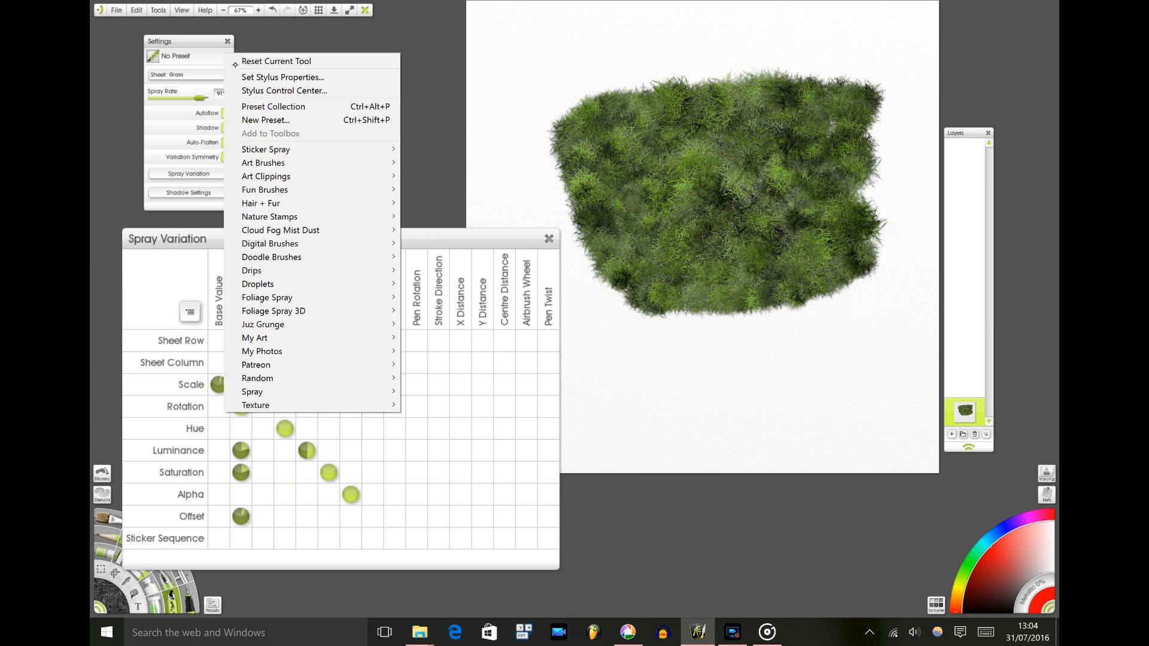
pyautogui.click(272, 120)
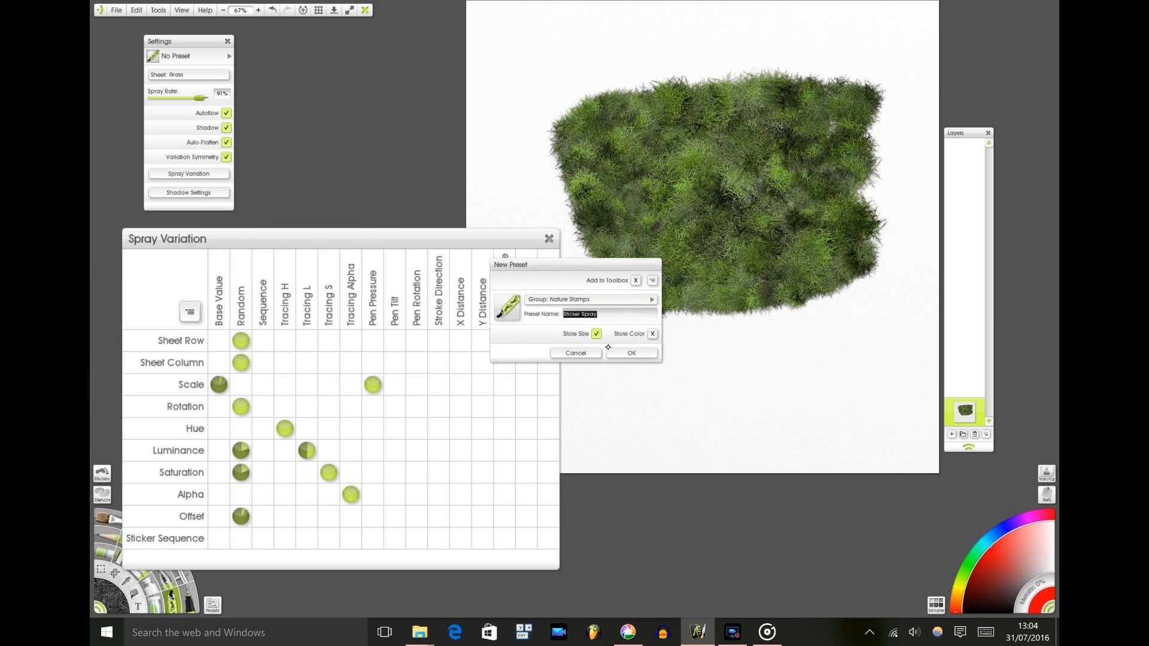
pyautogui.click(597, 334)
pyautogui.click(514, 315)
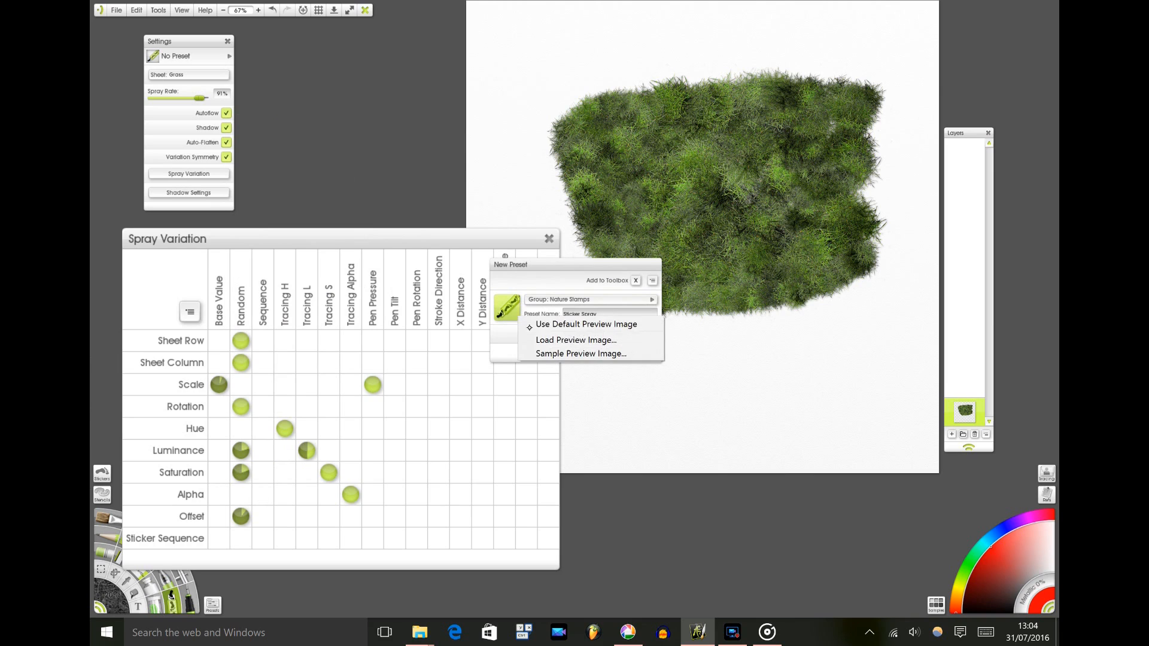
pyautogui.click(545, 354)
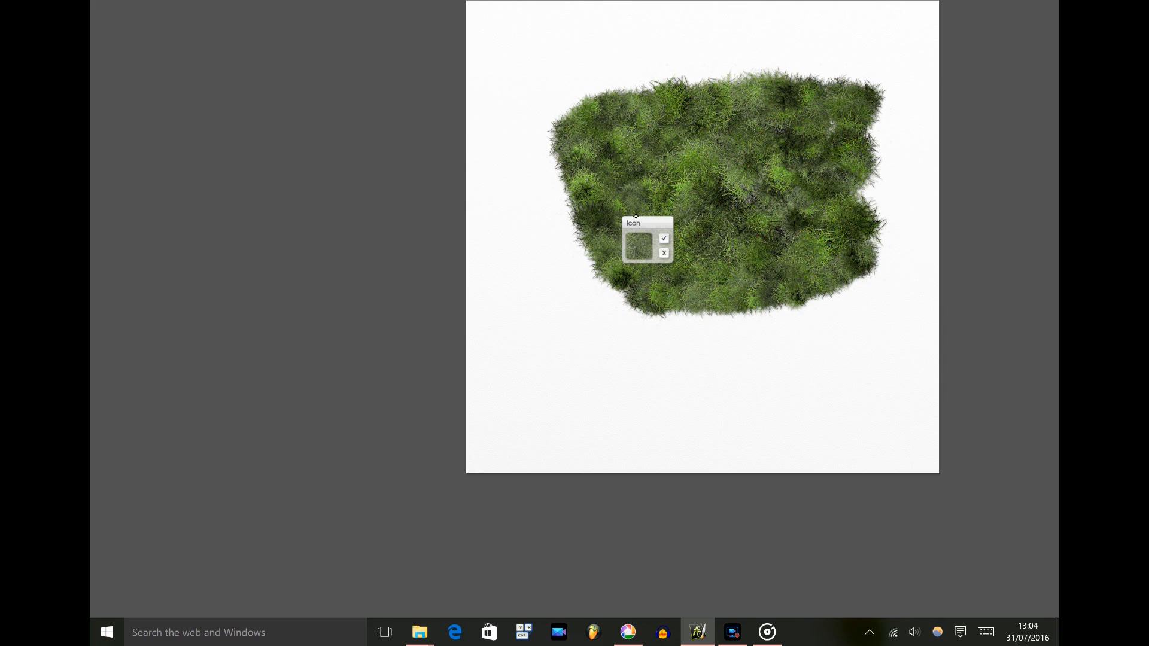
pyautogui.click(652, 235)
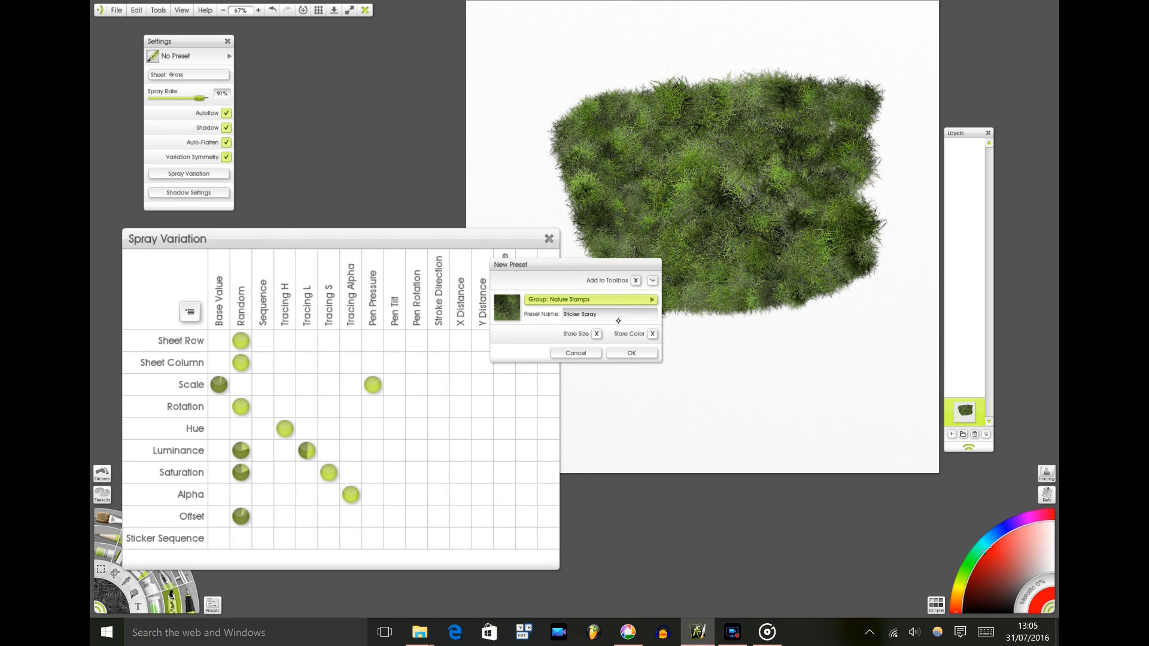
# Replace the default Sticker Spray name with one beginning "Real" and save the new preset
pyautogui.click(569, 321)
pyautogui.write('REal')
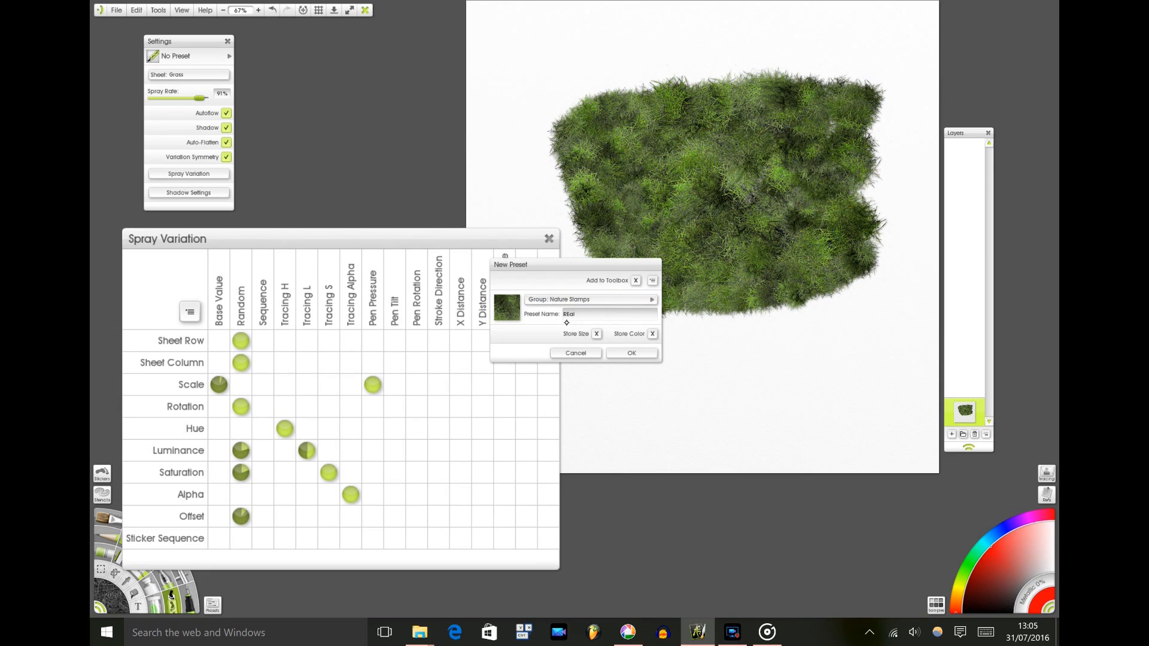
pyautogui.hotkey('ctrl', 'a')
pyautogui.write('Rea')
pyautogui.click(633, 354)
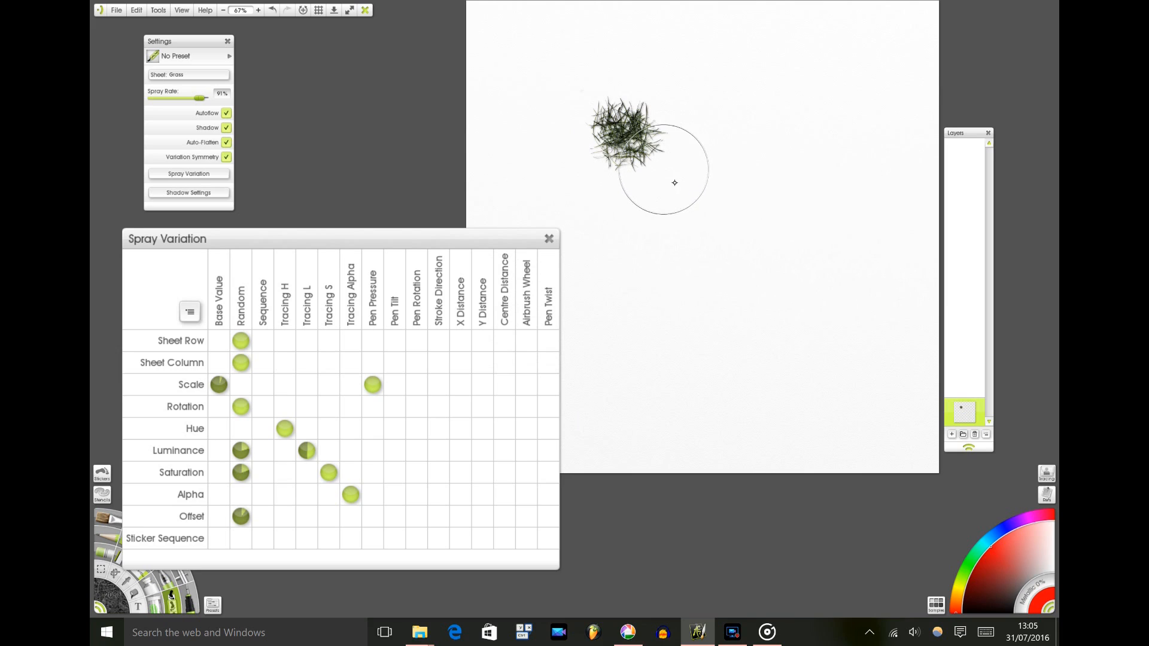
# Spray a short grass test stroke on the cleared canvas and set the Y Distance variation of Scale to its maximum
pyautogui.click(656, 172)
pyautogui.moveTo(669, 190)
pyautogui.mouseDown()
pyautogui.moveTo(733, 122)
pyautogui.moveTo(673, 224)
pyautogui.moveTo(716, 147)
pyautogui.moveTo(683, 186)
pyautogui.moveTo(675, 213)
pyautogui.moveTo(731, 129)
pyautogui.moveTo(700, 190)
pyautogui.moveTo(730, 149)
pyautogui.moveTo(688, 214)
pyautogui.mouseUp()
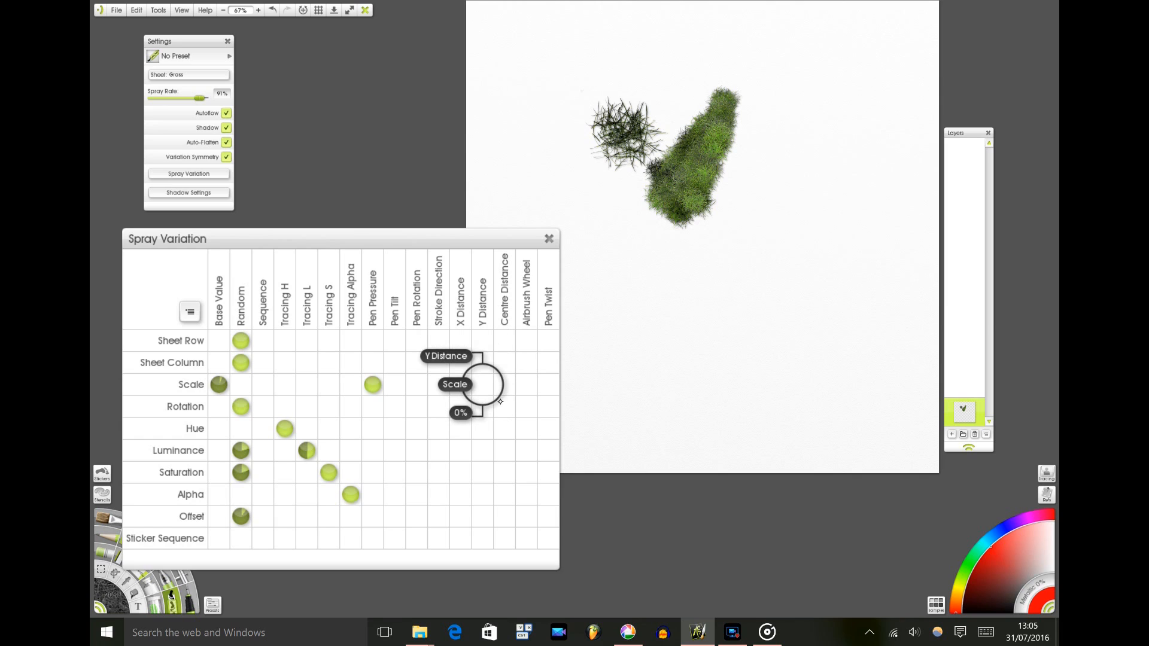
pyautogui.moveTo(501, 384); pyautogui.dragTo(512, 306)
# Spray overlapping vertical grass strokes from the upper to the lower edge across the canvas's right half
pyautogui.moveTo(820, 47)
pyautogui.mouseDown()
pyautogui.moveTo(835, 58)
pyautogui.moveTo(820, 470)
pyautogui.mouseUp()
pyautogui.moveTo(804, 66)
pyautogui.mouseDown()
pyautogui.moveTo(772, 222)
pyautogui.moveTo(790, 455)
pyautogui.mouseUp()
pyautogui.moveTo(742, 114)
pyautogui.mouseDown()
pyautogui.moveTo(727, 263)
pyautogui.moveTo(736, 473)
pyautogui.mouseUp()
pyautogui.moveTo(724, 66)
pyautogui.mouseDown()
pyautogui.moveTo(672, 493)
pyautogui.moveTo(682, 527)
pyautogui.mouseUp()
pyautogui.moveTo(689, 114)
pyautogui.mouseDown()
pyautogui.moveTo(653, 281)
pyautogui.moveTo(639, 497)
pyautogui.mouseUp()
pyautogui.moveTo(833, 81)
pyautogui.mouseDown()
pyautogui.moveTo(847, 114)
pyautogui.moveTo(862, 431)
pyautogui.mouseUp()
pyautogui.moveTo(878, 112)
pyautogui.mouseDown()
pyautogui.moveTo(868, 66)
pyautogui.moveTo(892, 305)
pyautogui.moveTo(921, 374)
pyautogui.moveTo(918, 71)
pyautogui.moveTo(910, 155)
pyautogui.moveTo(928, 389)
pyautogui.mouseUp()
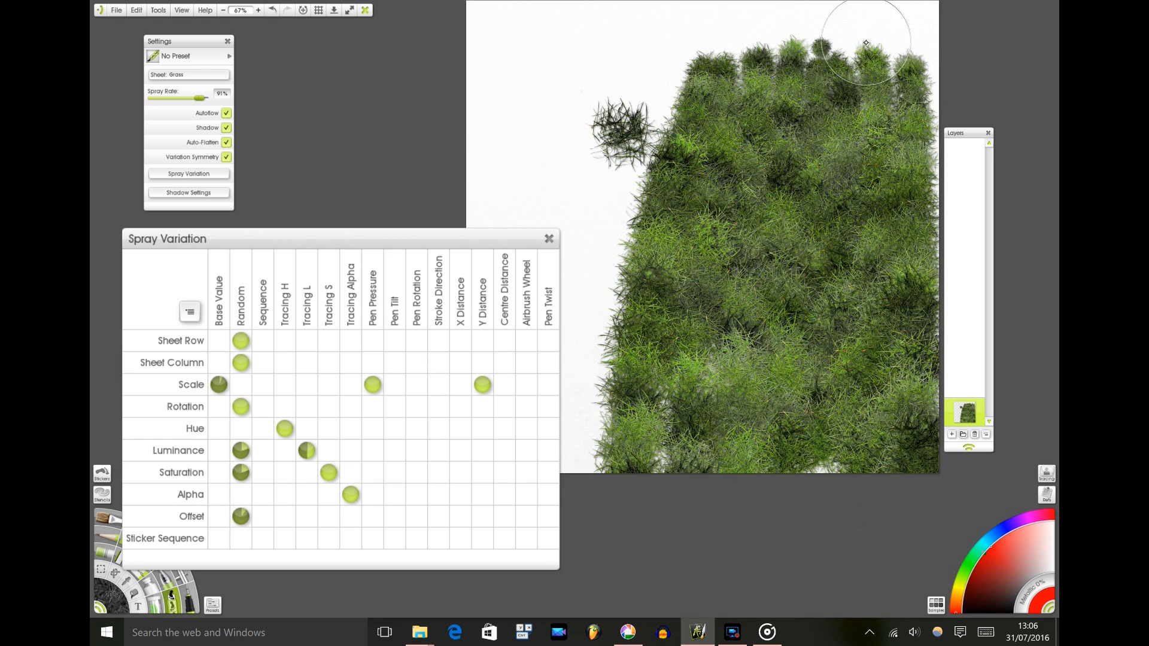
# Move the Layers panel off the painting and extend the grass toward the canvas's left side with vertical strokes
pyautogui.moveTo(968, 132); pyautogui.dragTo(1015, 113)
pyautogui.moveTo(718, 205); pyautogui.dragTo(802, 215)
pyautogui.moveTo(749, 60); pyautogui.dragTo(688, 359)
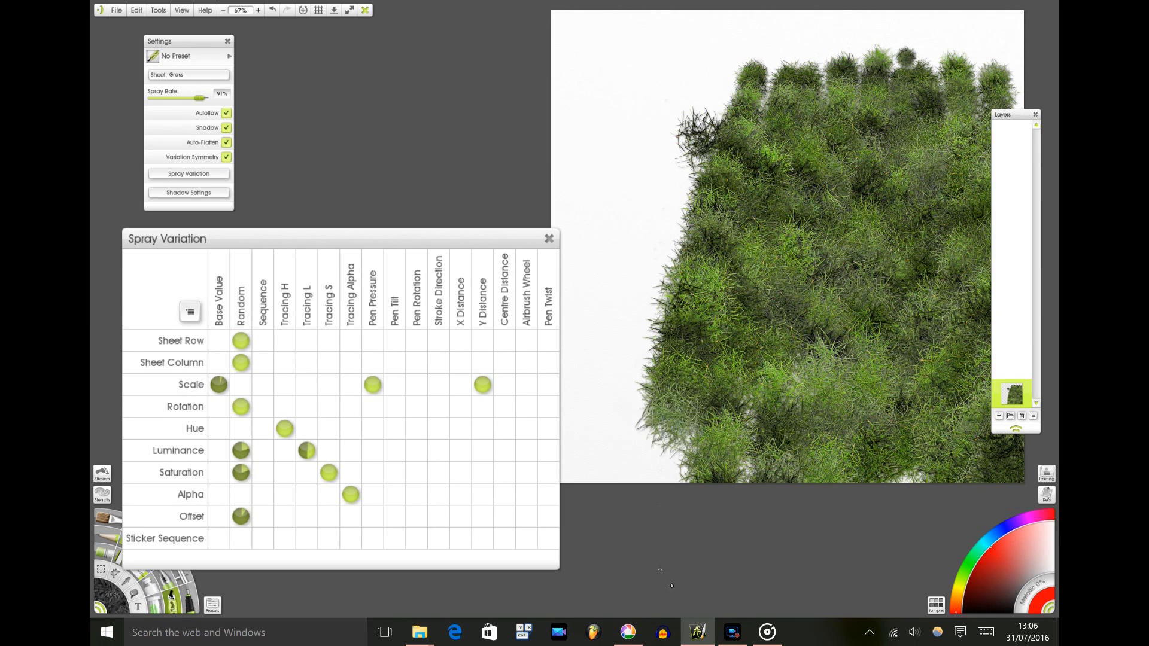
pyautogui.moveTo(706, 65)
pyautogui.mouseDown()
pyautogui.moveTo(677, 327)
pyautogui.moveTo(640, 481)
pyautogui.mouseUp()
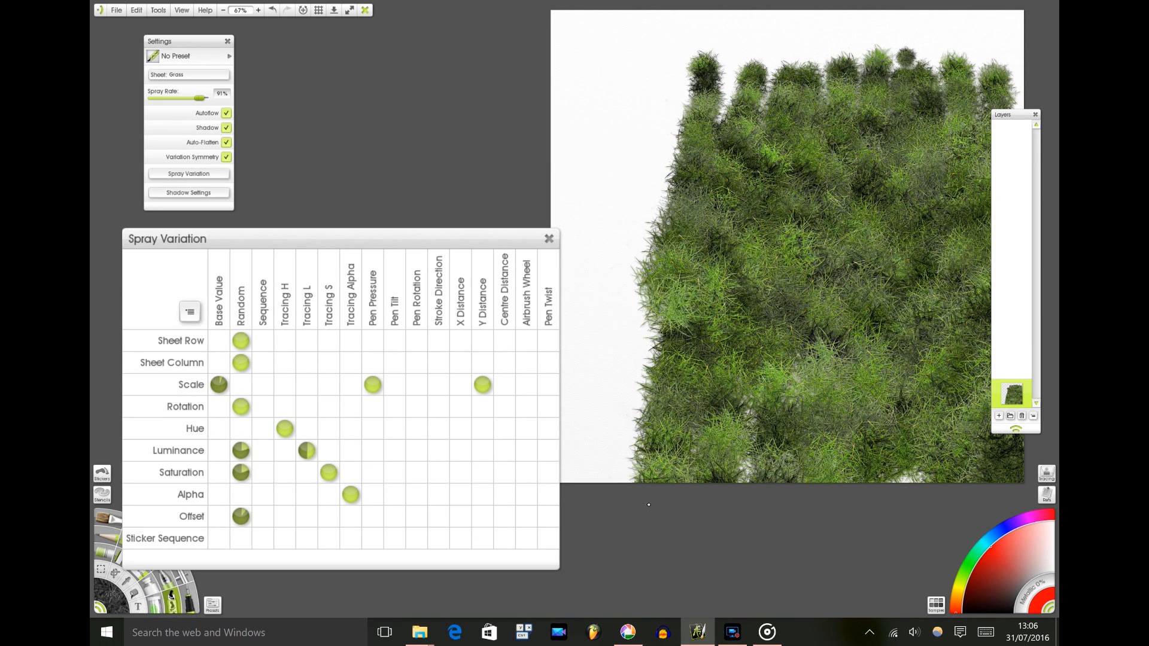
pyautogui.moveTo(676, 13)
pyautogui.mouseDown()
pyautogui.moveTo(671, 169)
pyautogui.moveTo(629, 371)
pyautogui.moveTo(625, 539)
pyautogui.mouseUp()
pyautogui.moveTo(658, 50)
pyautogui.mouseDown()
pyautogui.moveTo(599, 302)
pyautogui.moveTo(620, 556)
pyautogui.mouseUp()
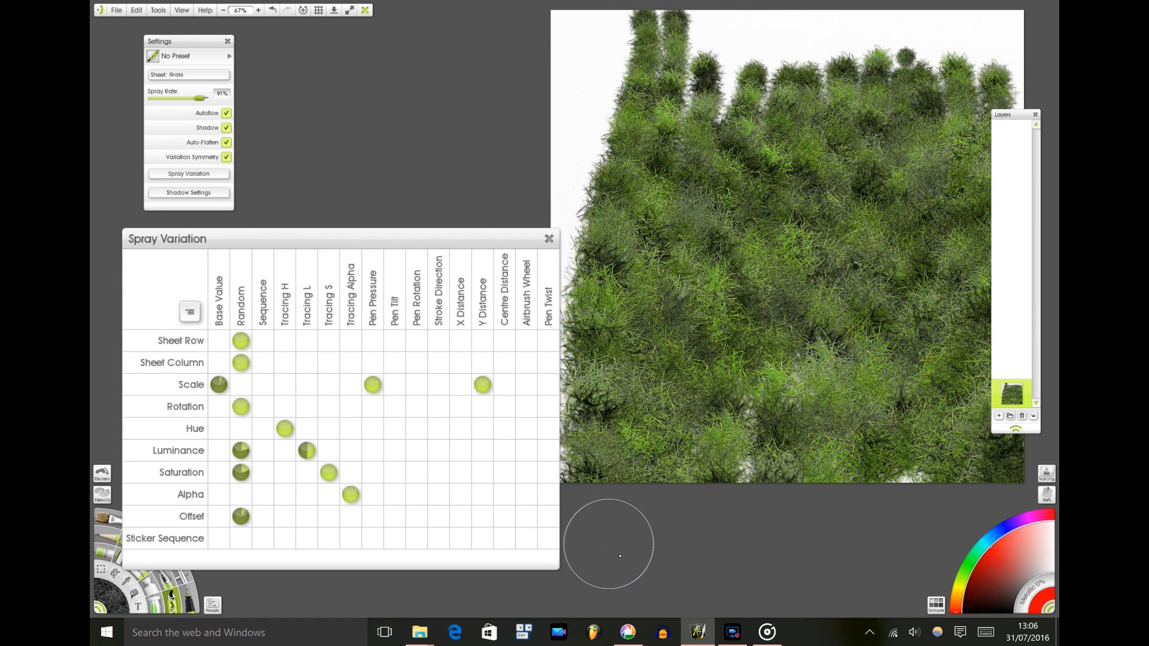
# Move the Spray Variation panel clear of the canvas and fill the painting's left side with grass up to the upper edge
pyautogui.moveTo(483, 252); pyautogui.dragTo(395, 261)
pyautogui.moveTo(620, 31)
pyautogui.mouseDown()
pyautogui.moveTo(592, 137)
pyautogui.moveTo(578, 287)
pyautogui.moveTo(572, 603)
pyautogui.mouseUp()
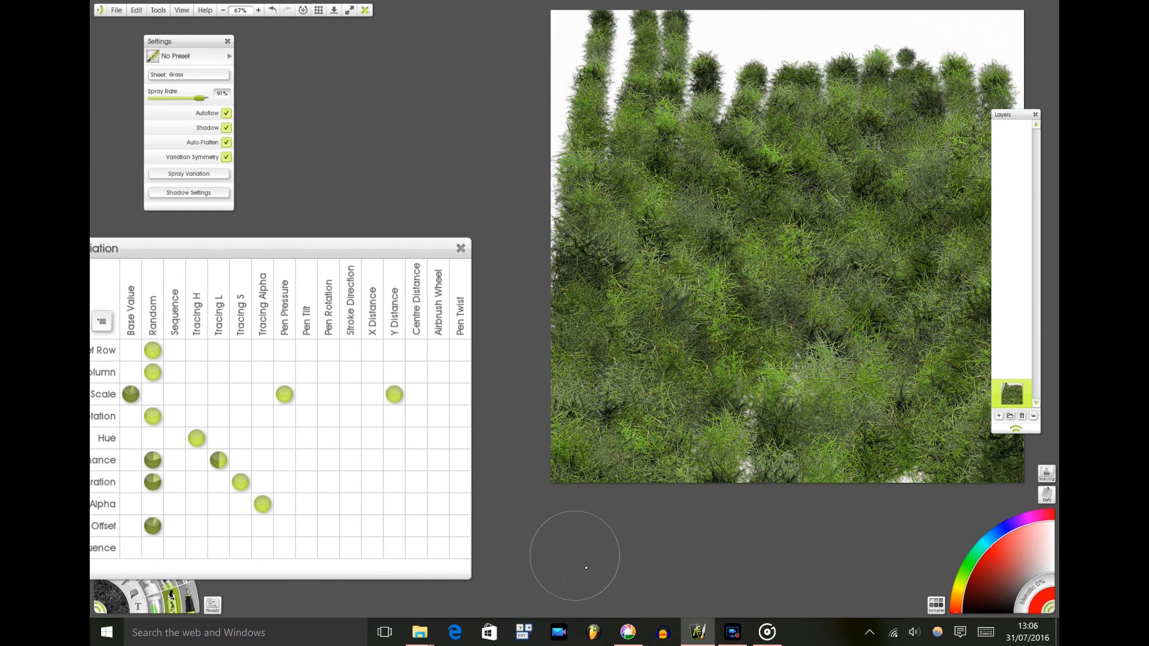
pyautogui.moveTo(569, 21)
pyautogui.mouseDown()
pyautogui.moveTo(563, 428)
pyautogui.moveTo(582, 53)
pyautogui.moveTo(588, 124)
pyautogui.moveTo(585, 299)
pyautogui.moveTo(539, 39)
pyautogui.moveTo(560, 414)
pyautogui.mouseUp()
pyautogui.moveTo(614, 21); pyautogui.dragTo(606, 313)
pyautogui.moveTo(631, 29); pyautogui.dragTo(640, 170)
pyautogui.moveTo(693, 21); pyautogui.dragTo(704, 500)
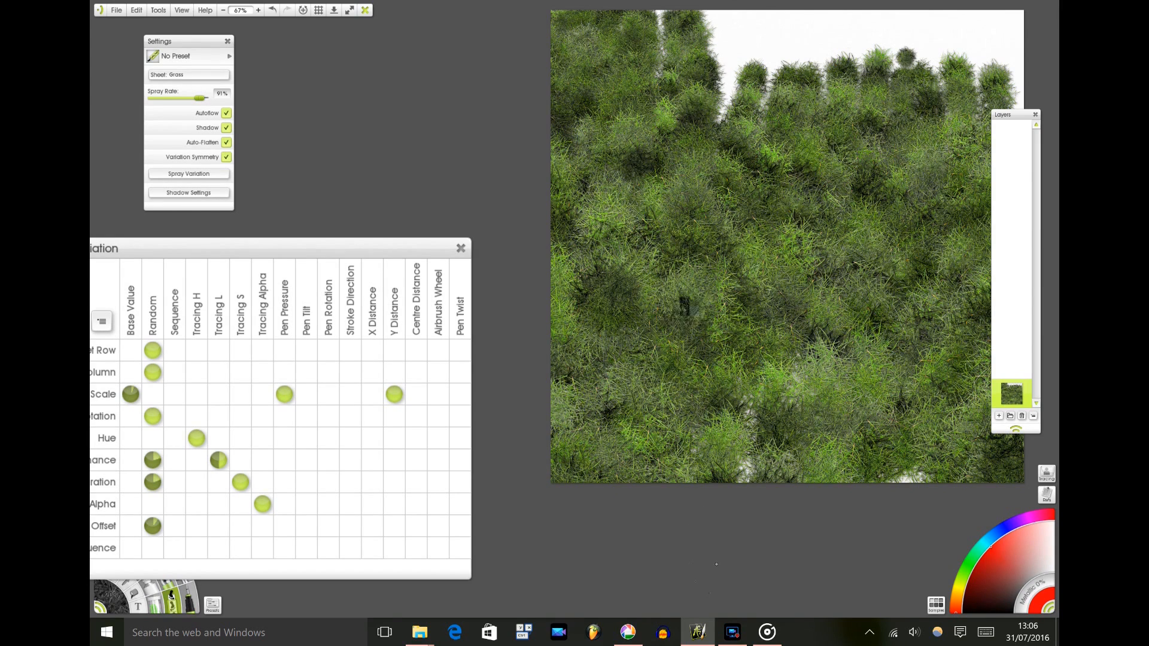
pyautogui.moveTo(742, 27)
pyautogui.mouseDown()
pyautogui.moveTo(725, 251)
pyautogui.moveTo(742, 372)
pyautogui.moveTo(743, 567)
pyautogui.mouseUp()
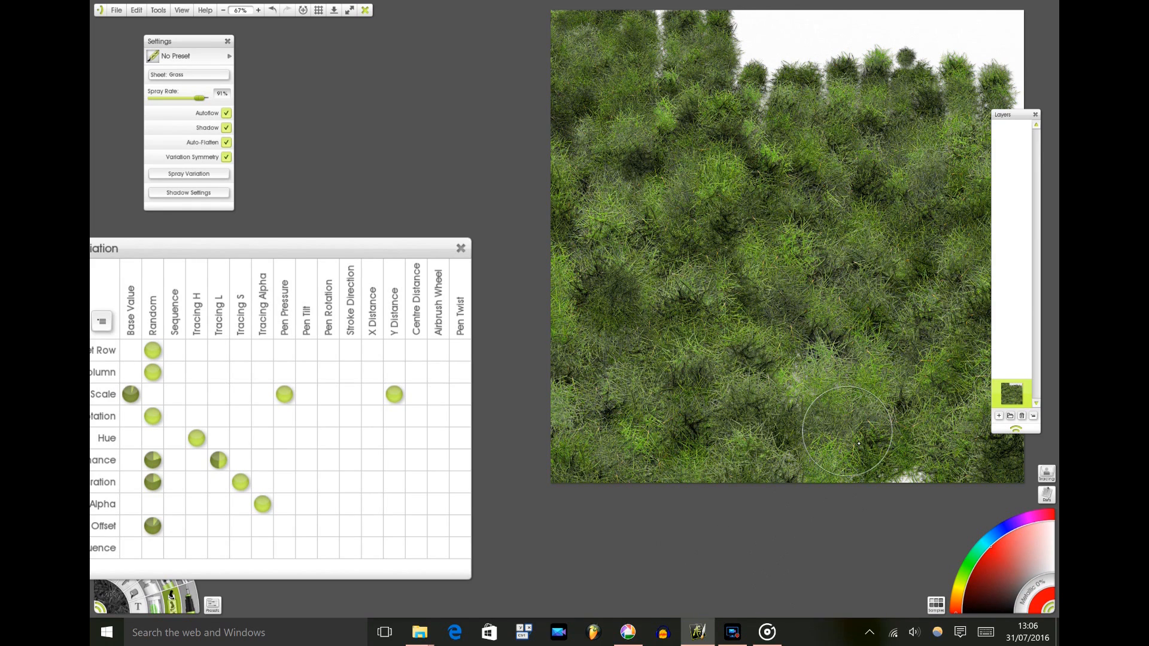
# Fill the remaining white areas along the painting's upper edge, upper right corner and lower edge with grass
pyautogui.moveTo(664, 18)
pyautogui.mouseDown()
pyautogui.moveTo(751, 56)
pyautogui.moveTo(749, 105)
pyautogui.moveTo(769, 30)
pyautogui.moveTo(779, 53)
pyautogui.moveTo(793, 41)
pyautogui.moveTo(816, 88)
pyautogui.moveTo(826, 36)
pyautogui.moveTo(719, 90)
pyautogui.moveTo(851, 50)
pyautogui.moveTo(862, 65)
pyautogui.moveTo(856, 39)
pyautogui.moveTo(934, 72)
pyautogui.mouseUp()
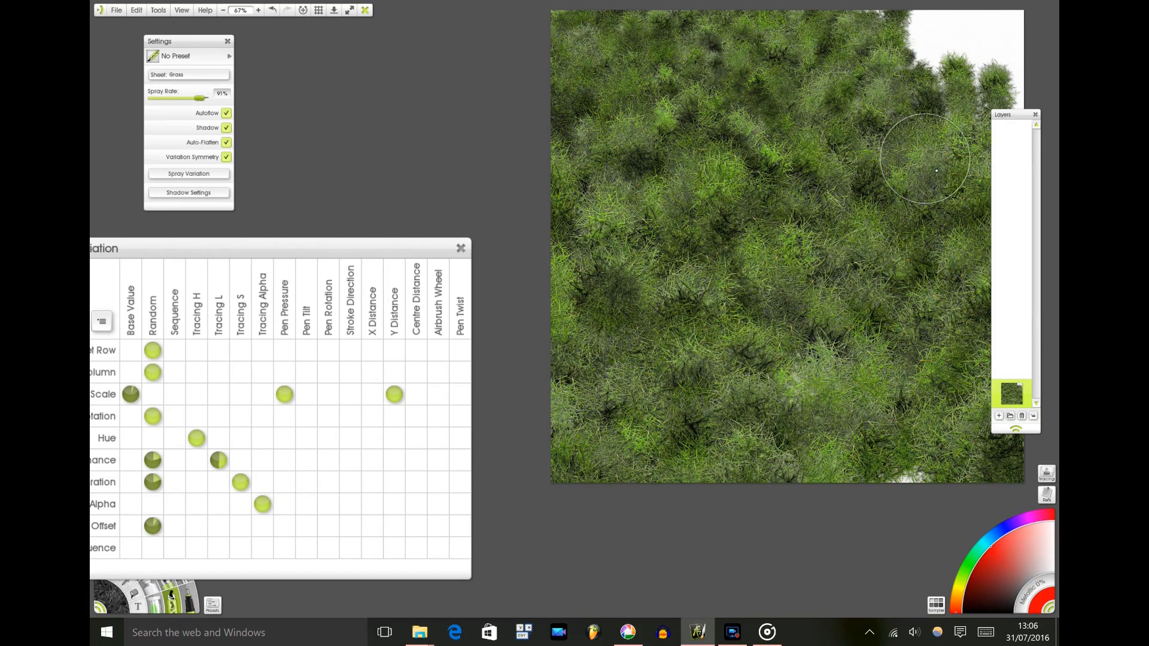
pyautogui.moveTo(854, 231); pyautogui.dragTo(785, 243)
pyautogui.moveTo(832, 34)
pyautogui.mouseDown()
pyautogui.moveTo(851, 139)
pyautogui.moveTo(833, 88)
pyautogui.mouseUp()
pyautogui.moveTo(860, 30)
pyautogui.mouseDown()
pyautogui.moveTo(886, 48)
pyautogui.moveTo(873, 77)
pyautogui.moveTo(903, 60)
pyautogui.moveTo(924, 70)
pyautogui.moveTo(910, 96)
pyautogui.moveTo(927, 66)
pyautogui.moveTo(940, 245)
pyautogui.mouseUp()
pyautogui.moveTo(943, 406)
pyautogui.mouseDown()
pyautogui.moveTo(941, 359)
pyautogui.moveTo(931, 500)
pyautogui.moveTo(834, 495)
pyautogui.moveTo(836, 534)
pyautogui.mouseUp()
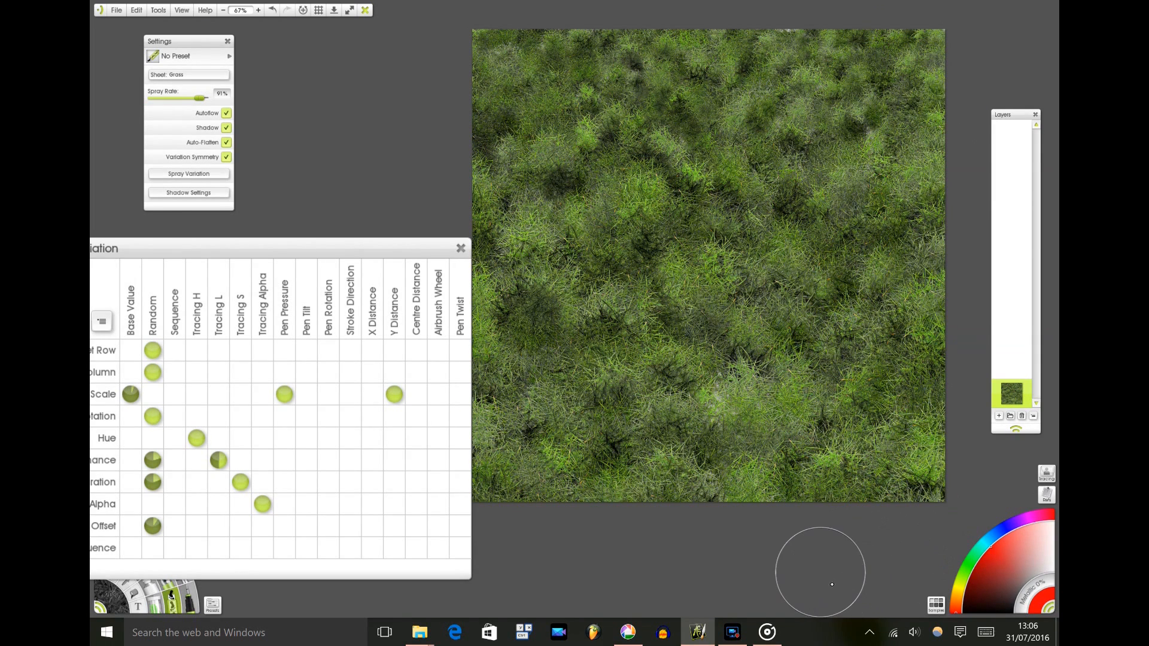
pyautogui.moveTo(788, 28); pyautogui.dragTo(783, 39)
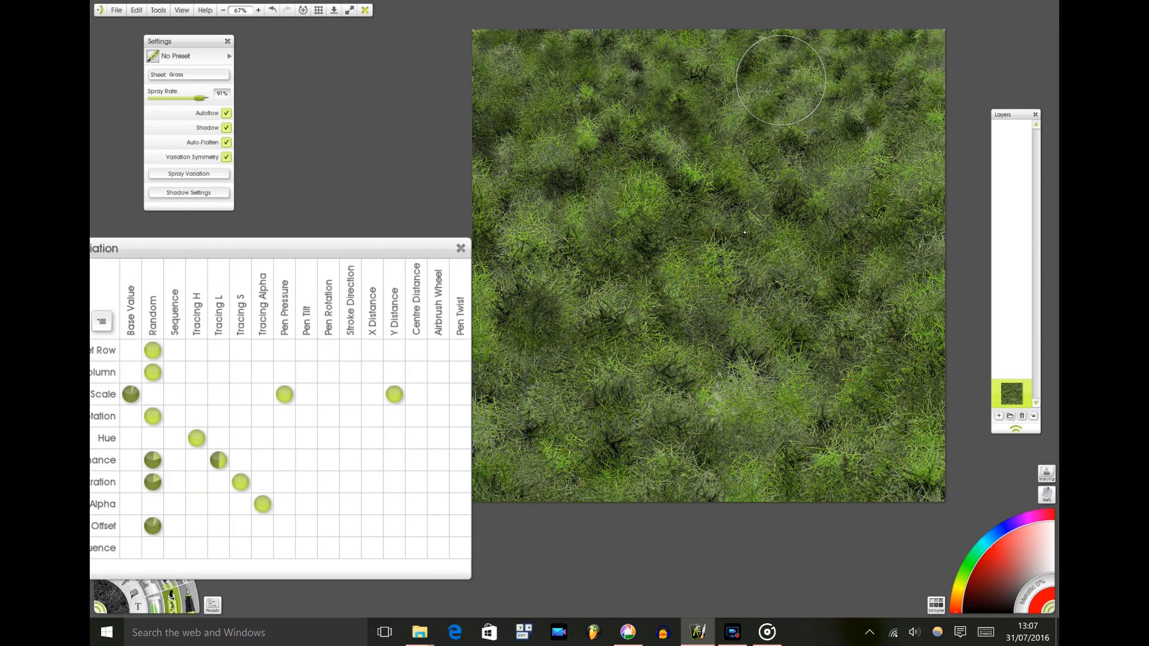
pyautogui.scroll(6, 722, 220)
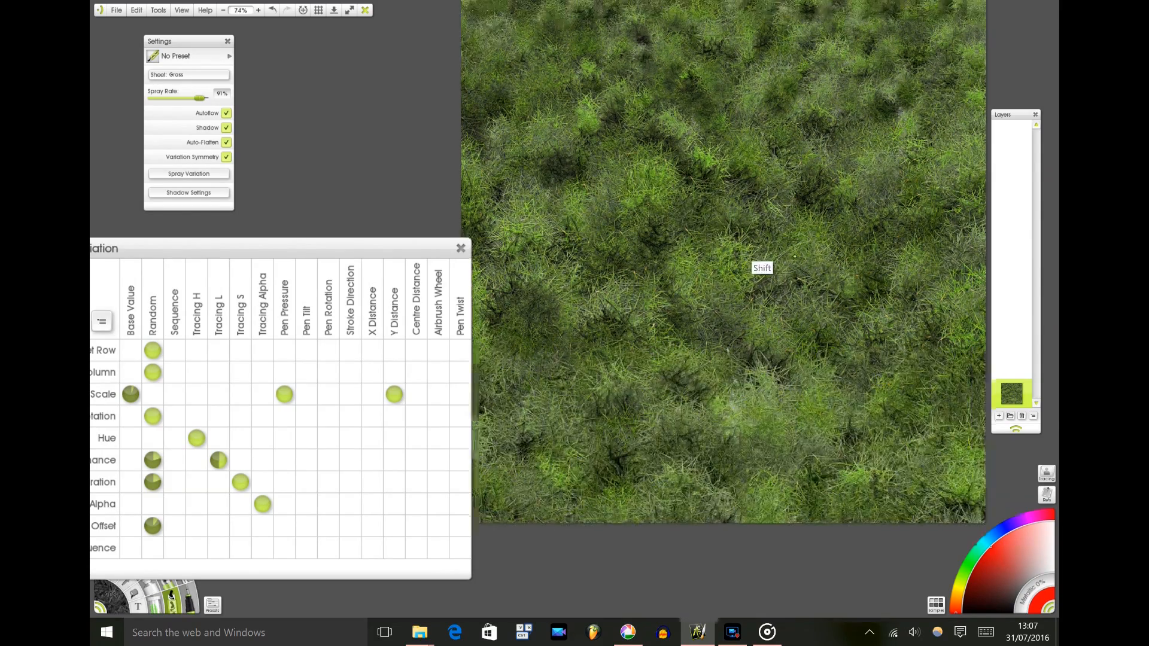
pyautogui.scroll(-7, 762, 286)
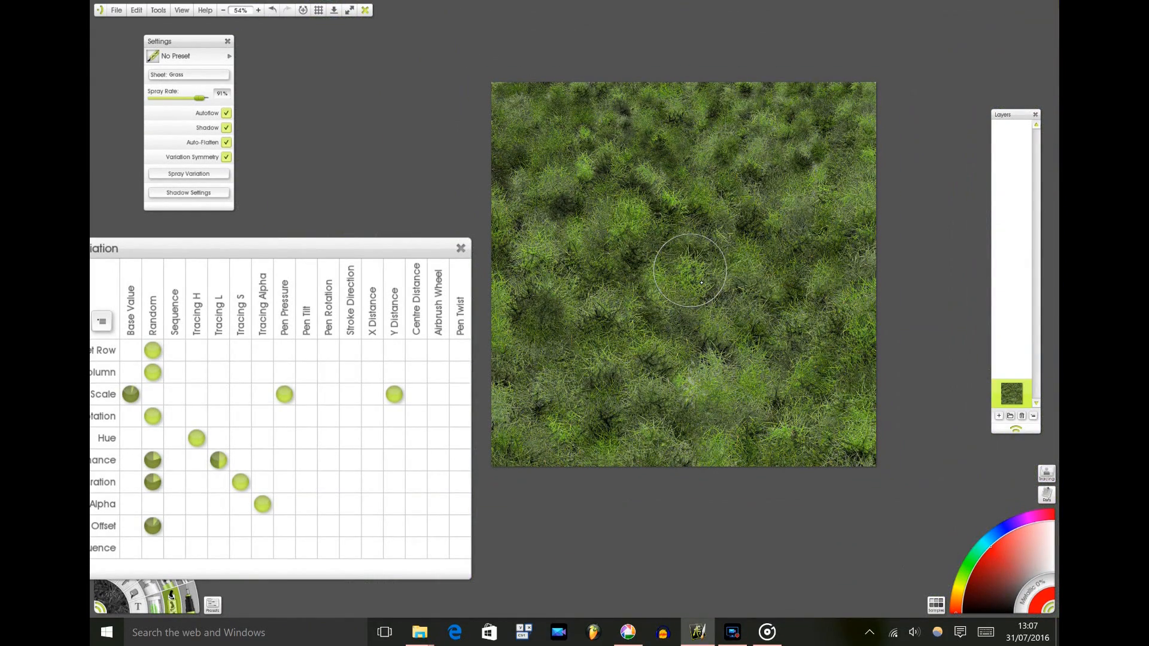
# Start exporting the grass painting as an image file and browse to Documents, ArtRage Paintings, Custom Content, Patterns, RedSaucers
pyautogui.click(159, 10)
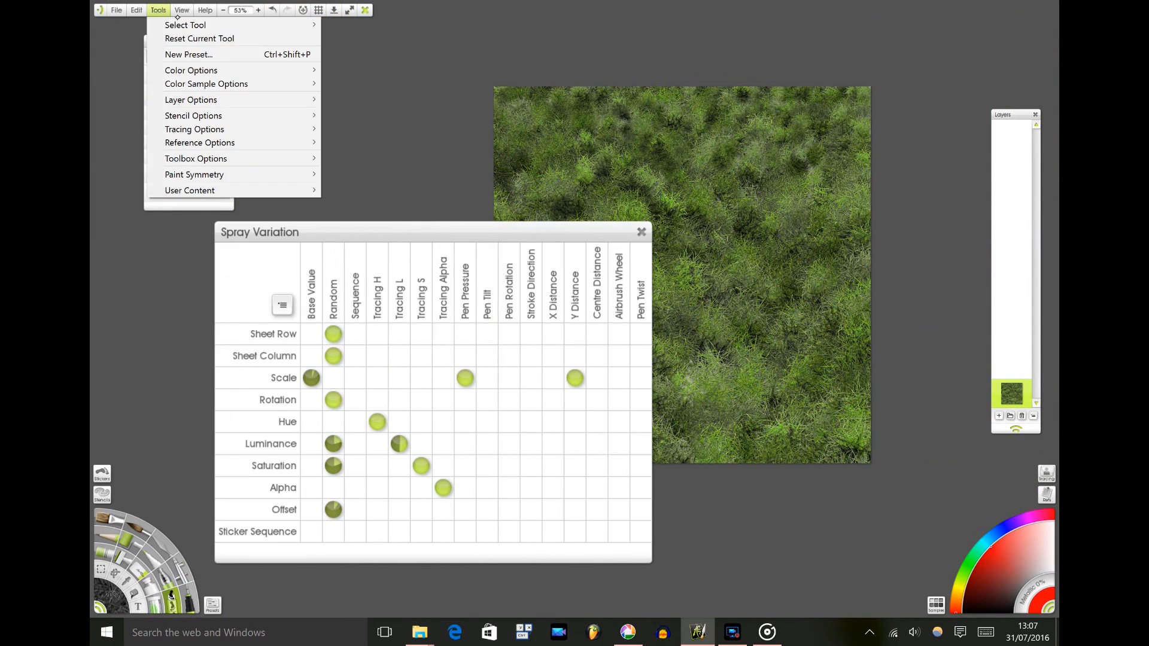
pyautogui.moveTo(116, 10)
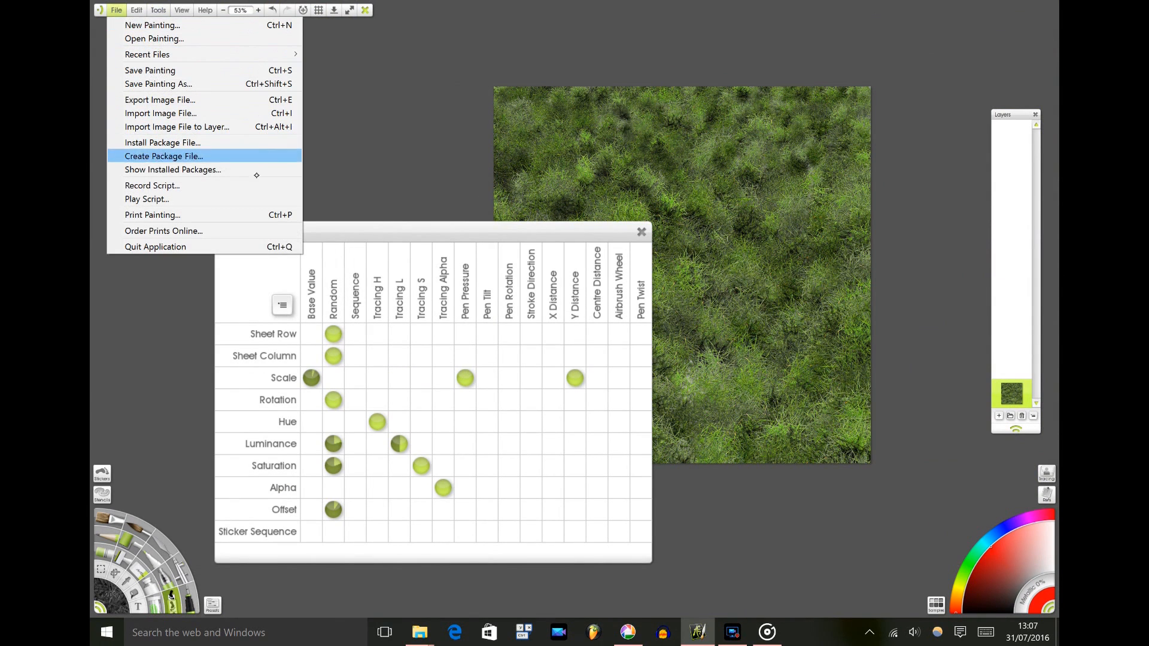
pyautogui.click(254, 100)
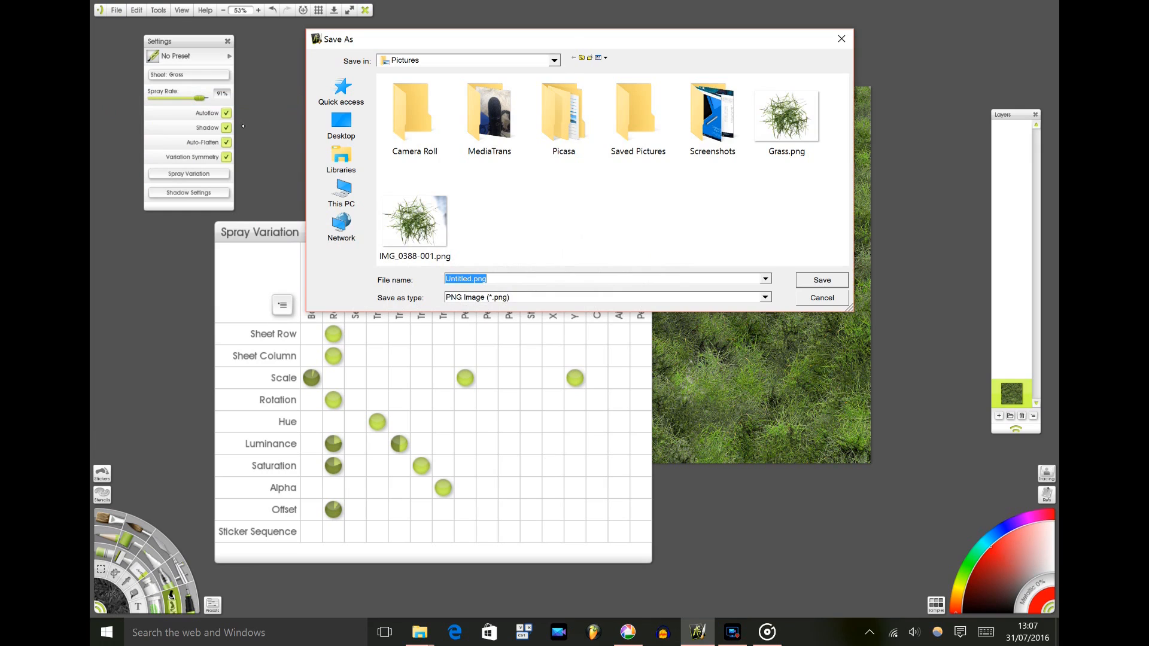
pyautogui.click(555, 60)
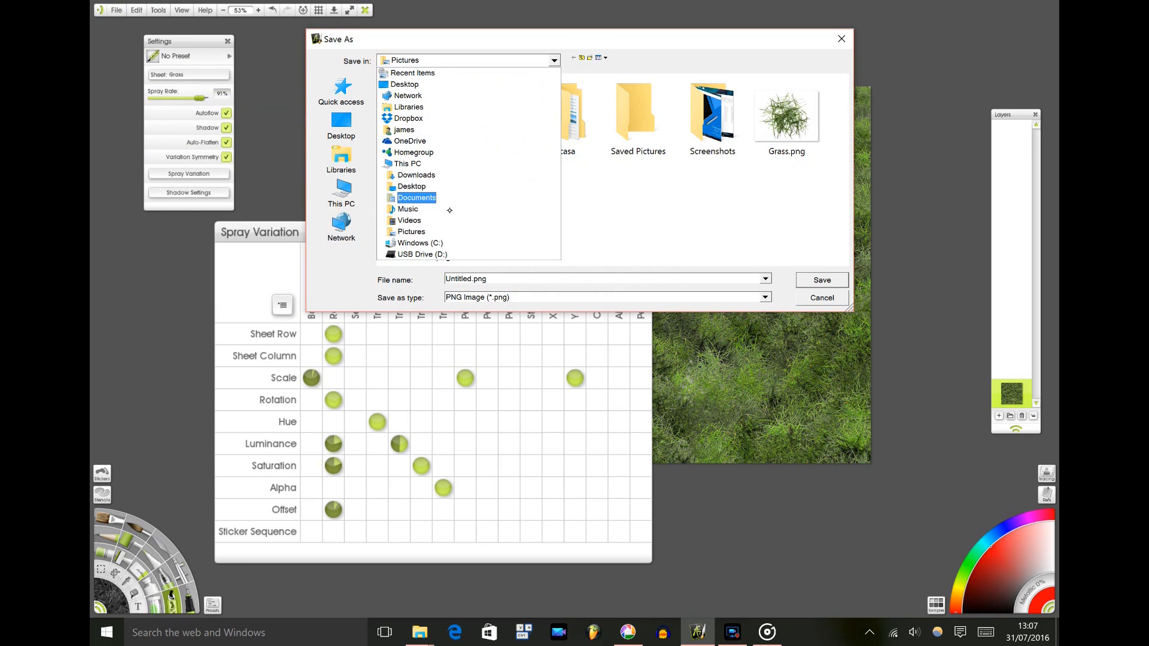
pyautogui.click(417, 197)
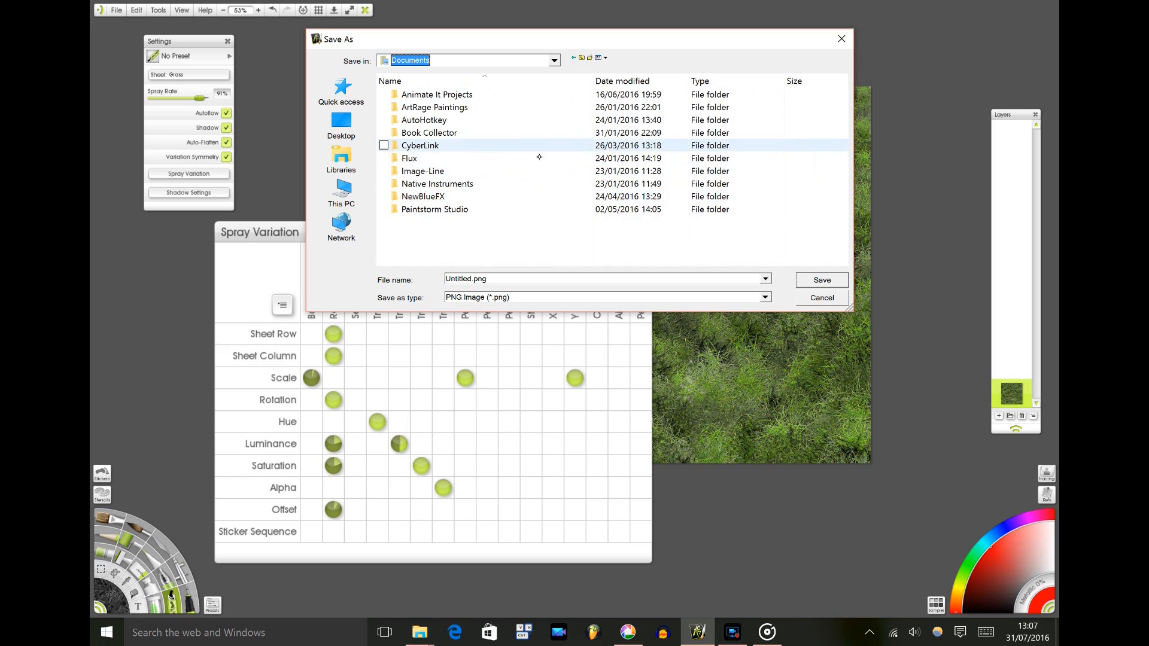
pyautogui.doubleClick(491, 107)
pyautogui.doubleClick(485, 95)
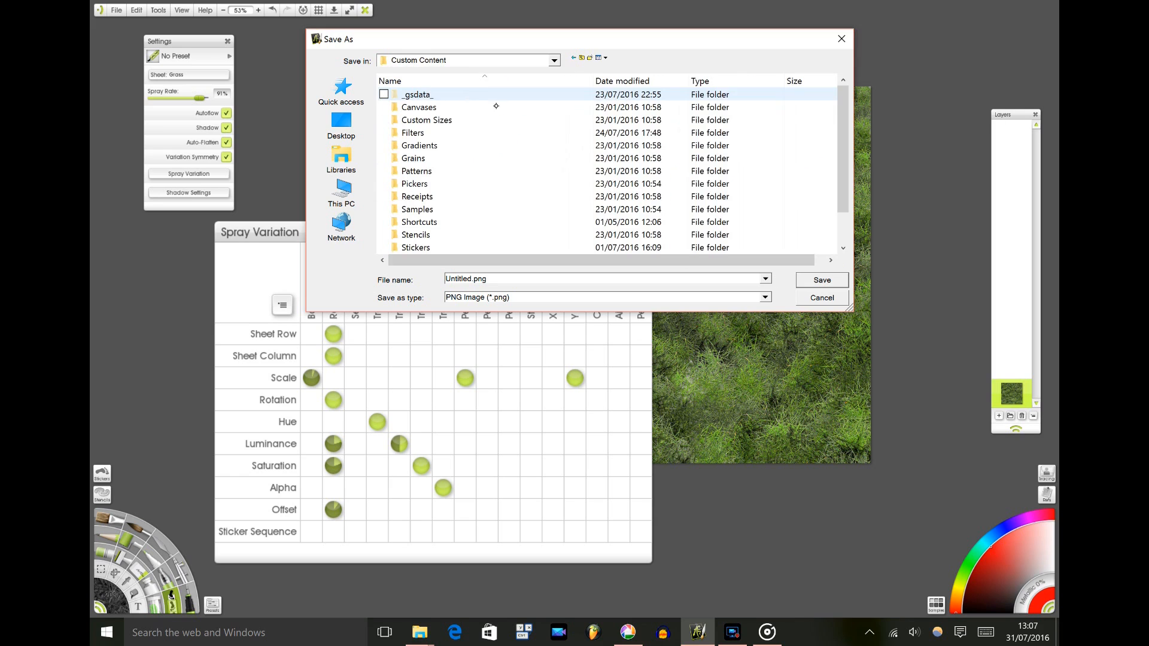
pyautogui.doubleClick(490, 175)
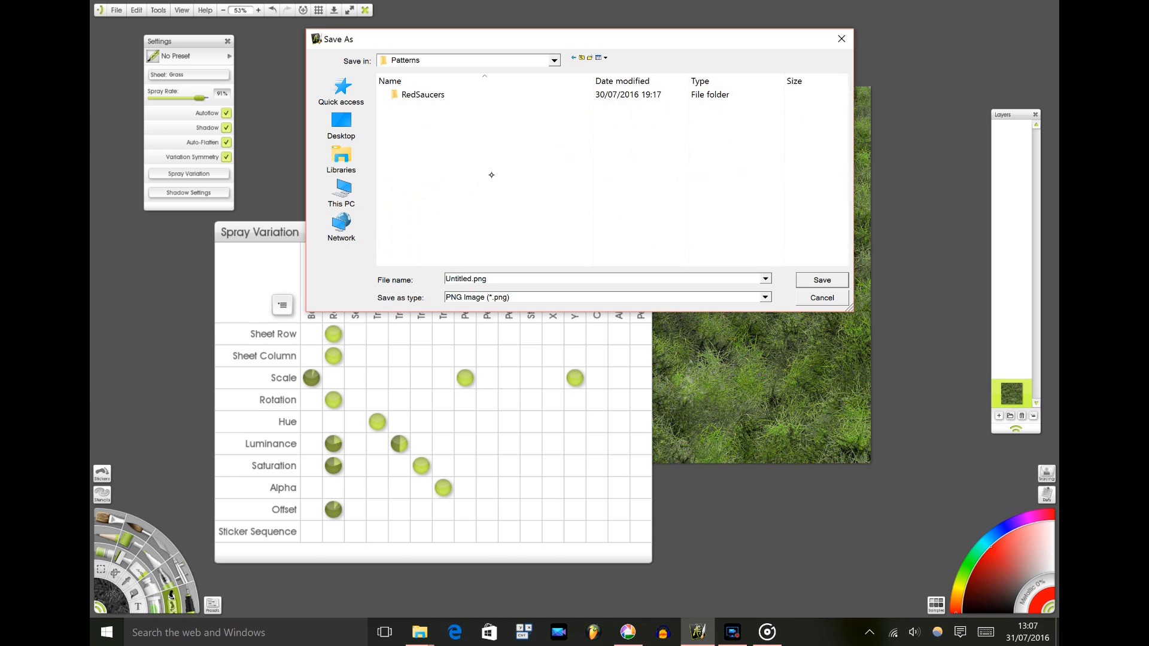
pyautogui.doubleClick(446, 95)
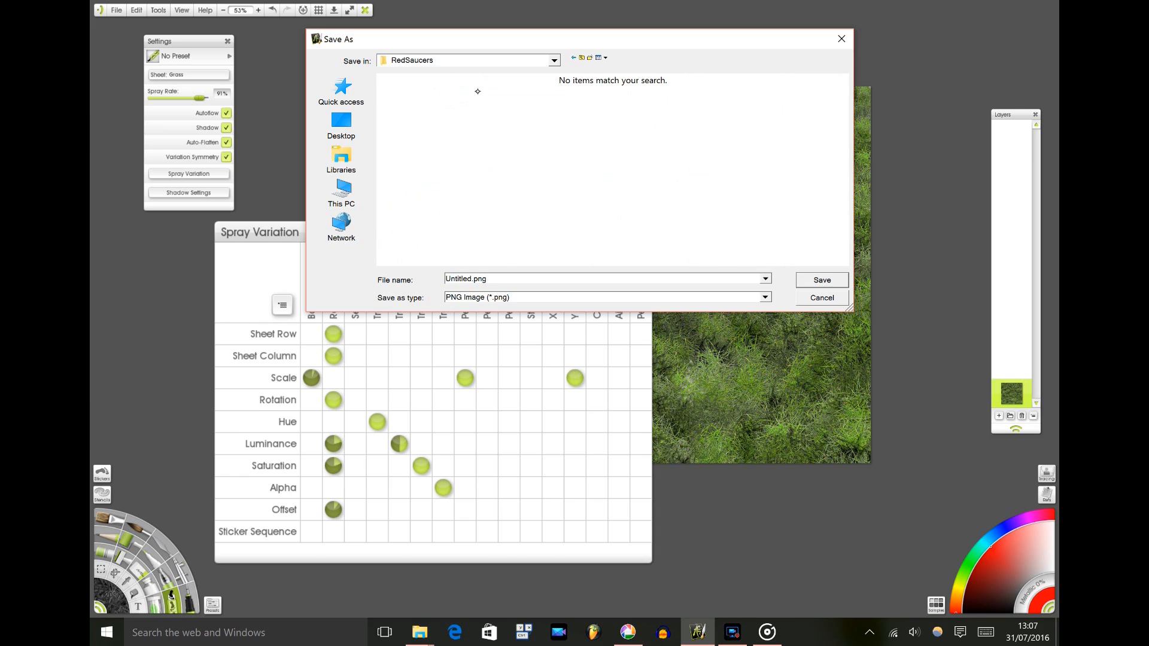
# Set the export format to JPEG, name the file Real Grass.jpg and save it
pyautogui.click(765, 297)
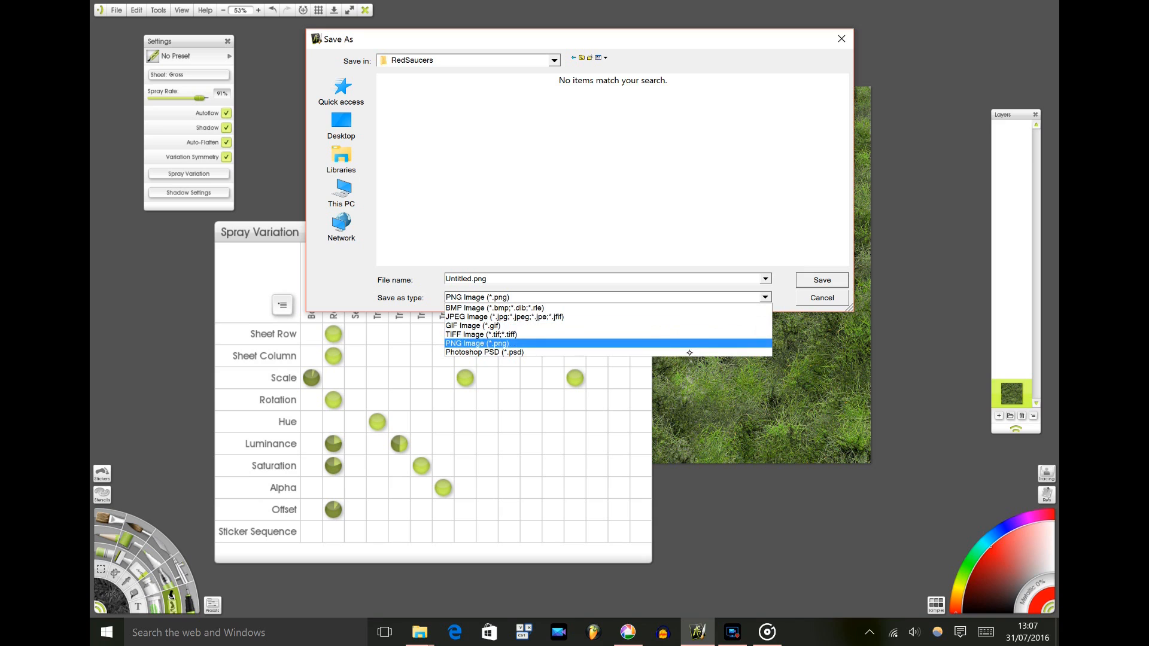
pyautogui.click(696, 317)
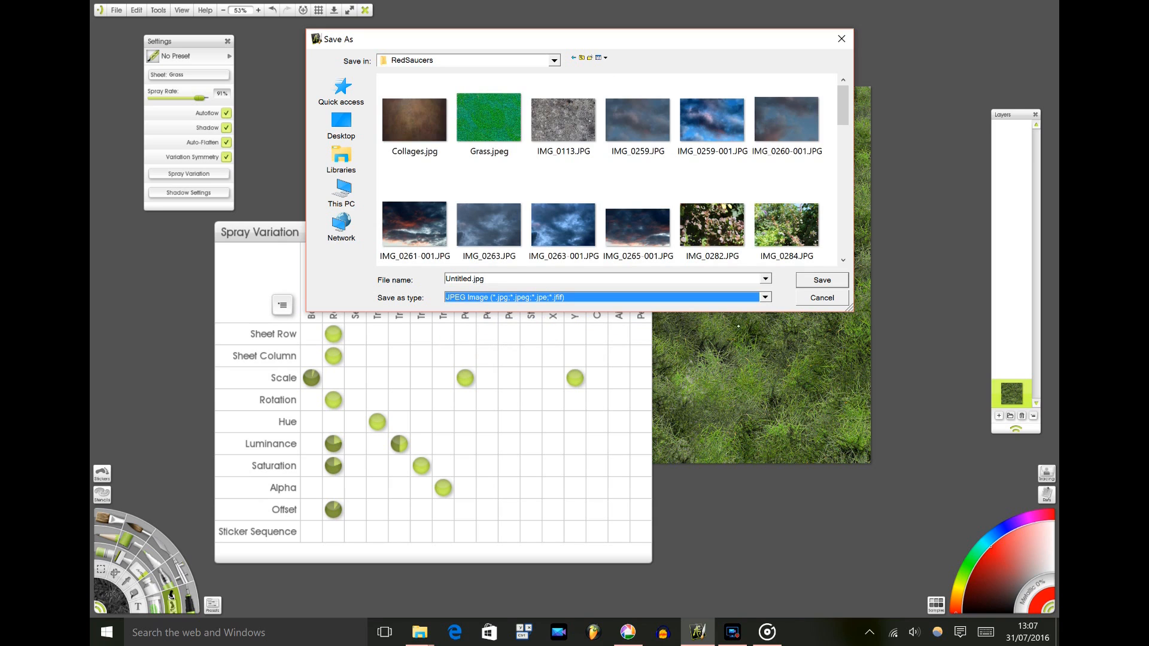
pyautogui.click(483, 281)
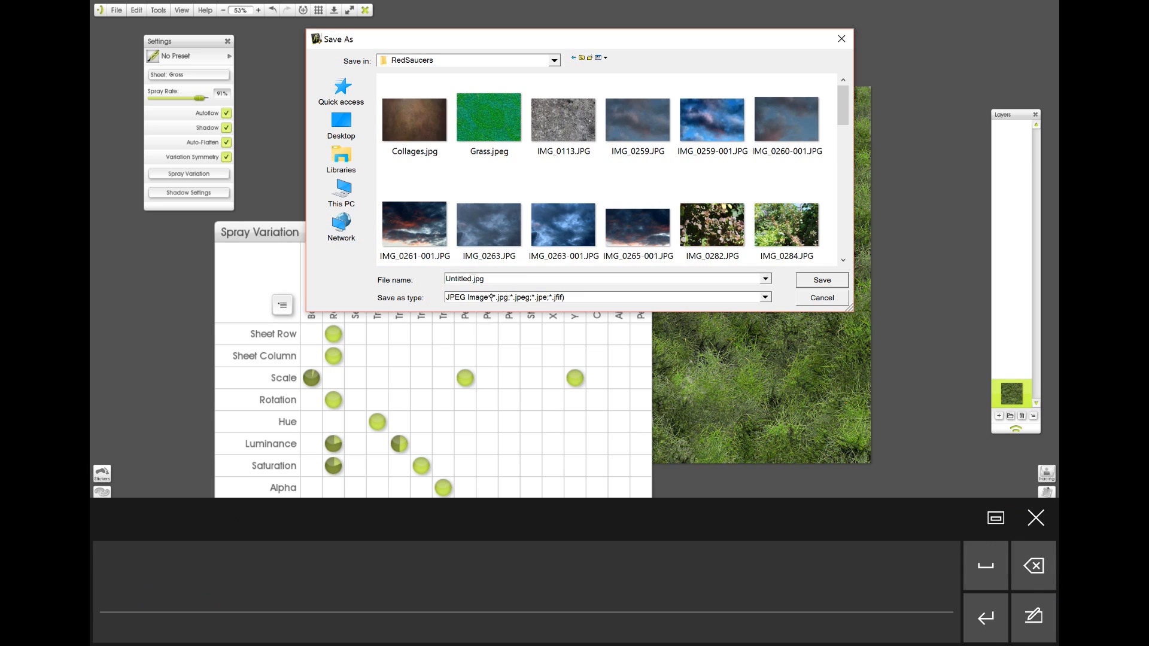
pyautogui.click(1034, 617)
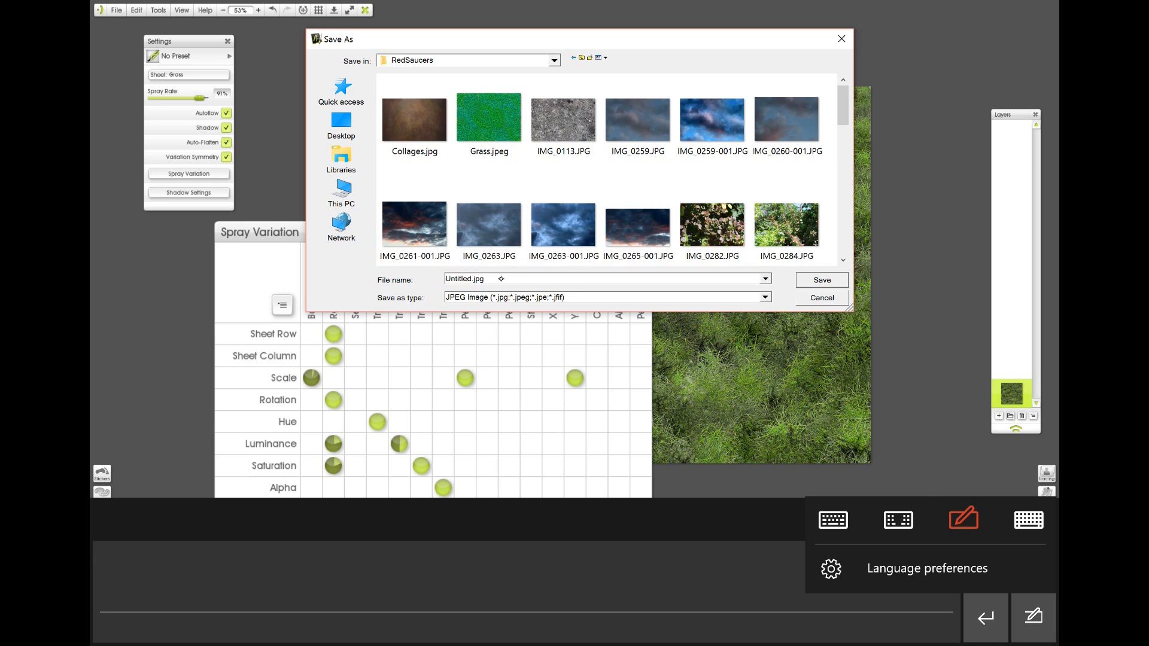
pyautogui.click(1029, 520)
pyautogui.press('BackSpace')
pyautogui.press('BackSpace')
pyautogui.press('BackSpace')
pyautogui.press('BackSpace')
pyautogui.press('BackSpace')
pyautogui.press('BackSpace')
pyautogui.press('BackSpace')
pyautogui.press('BackSpace')
pyautogui.press('BackSpace')
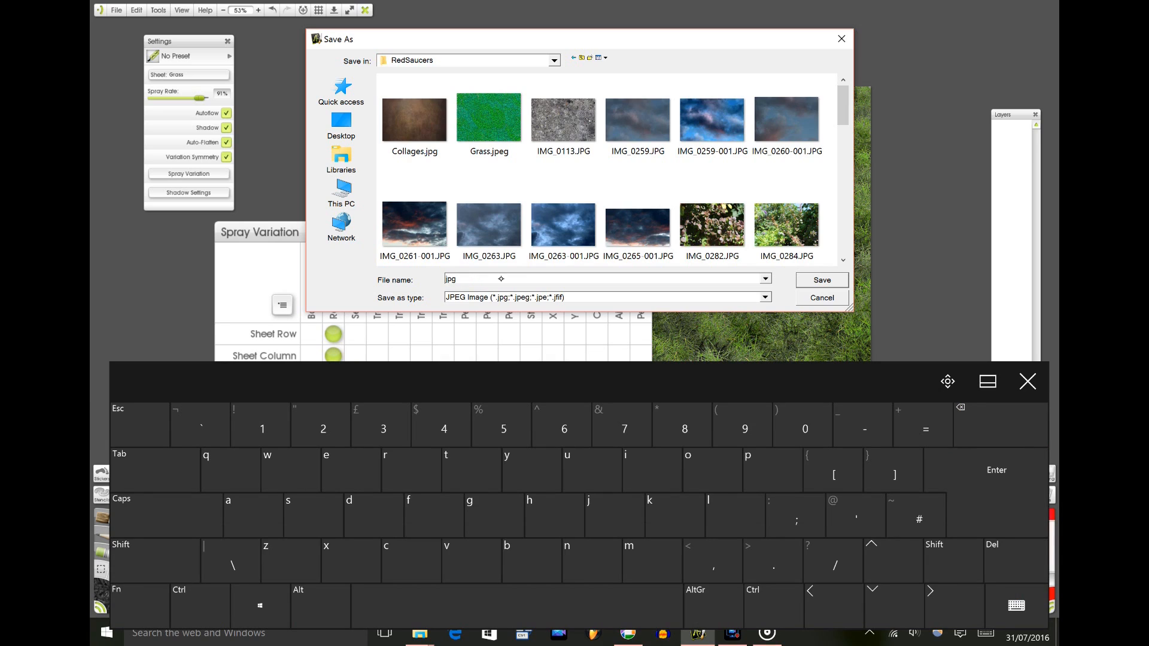
pyautogui.write('Rea')
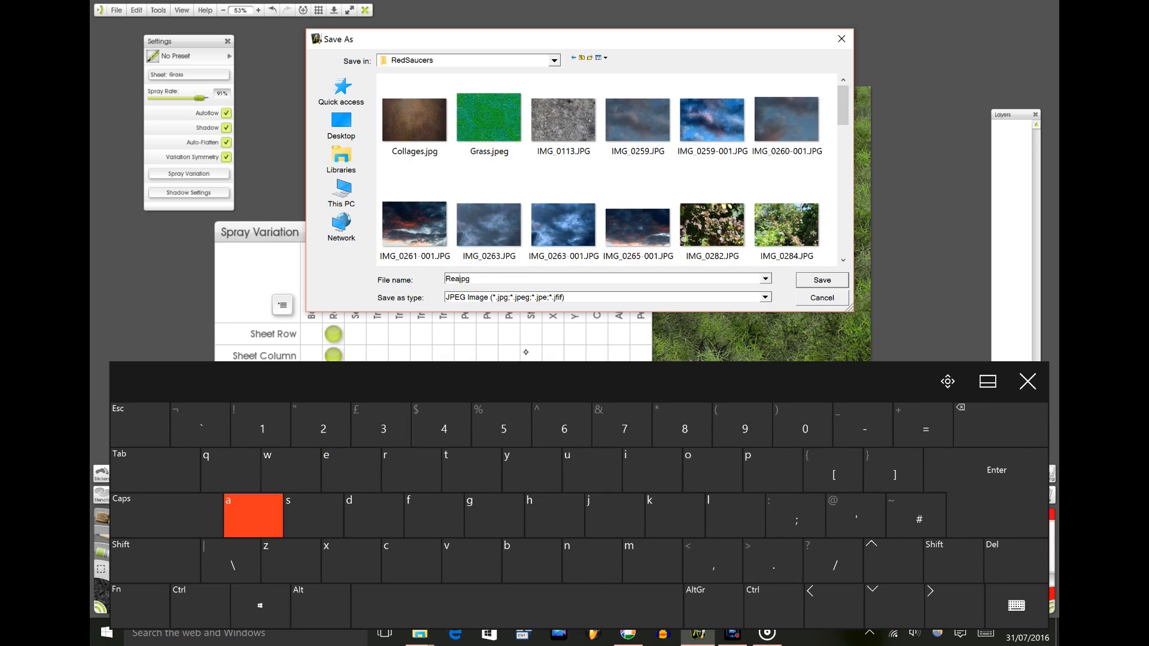
pyautogui.write('l ')
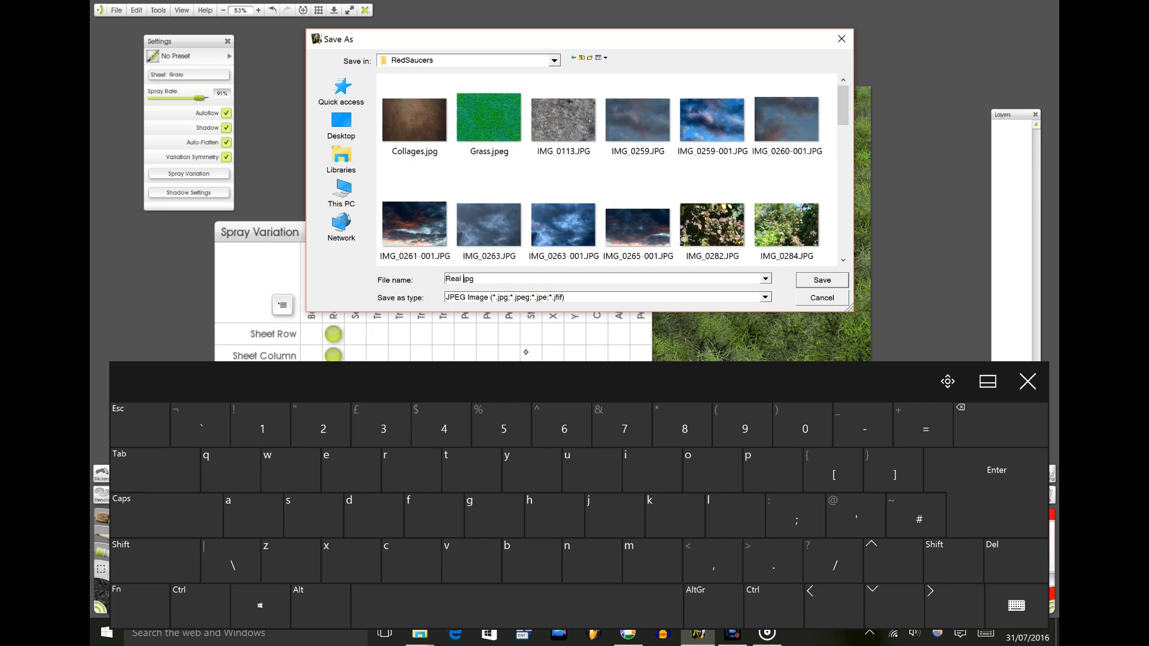
pyautogui.write('Grass.')
pyautogui.click(829, 283)
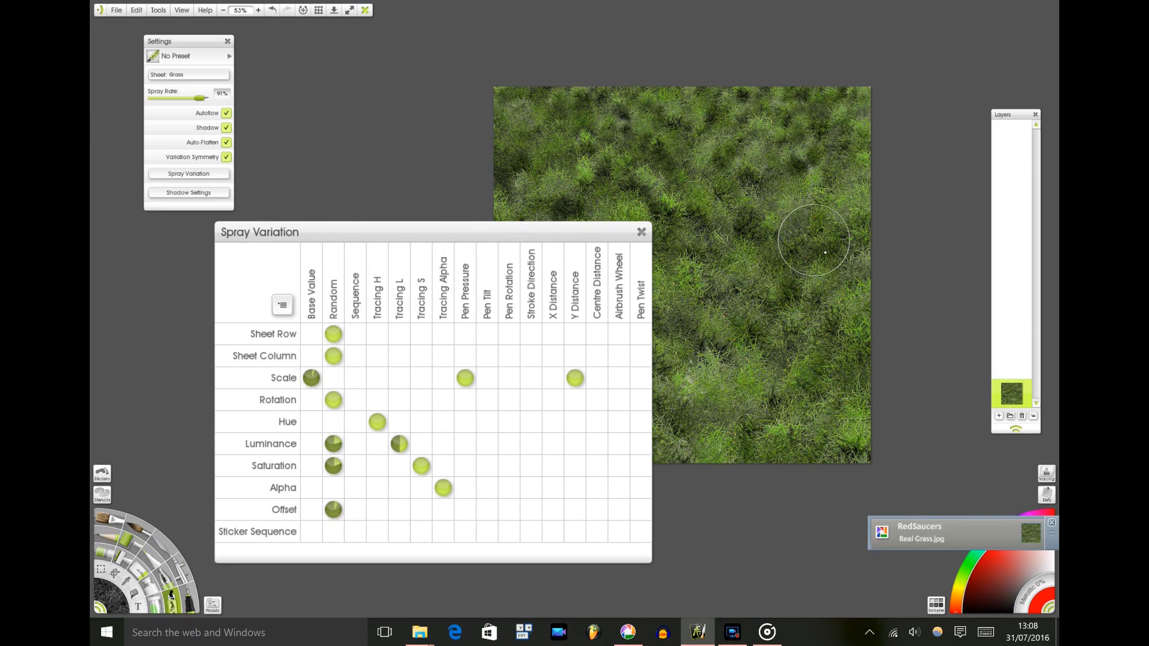
# Clear the painted grass from the canvas and close the Spray Variation panel
pyautogui.press('Delete')
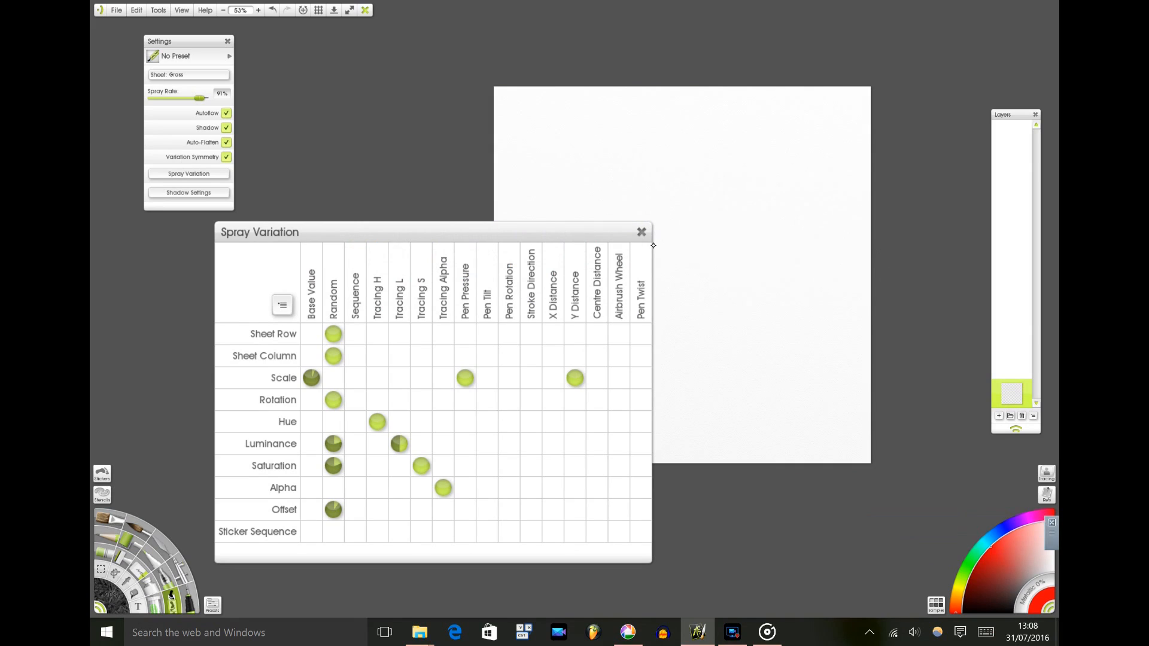
pyautogui.click(642, 232)
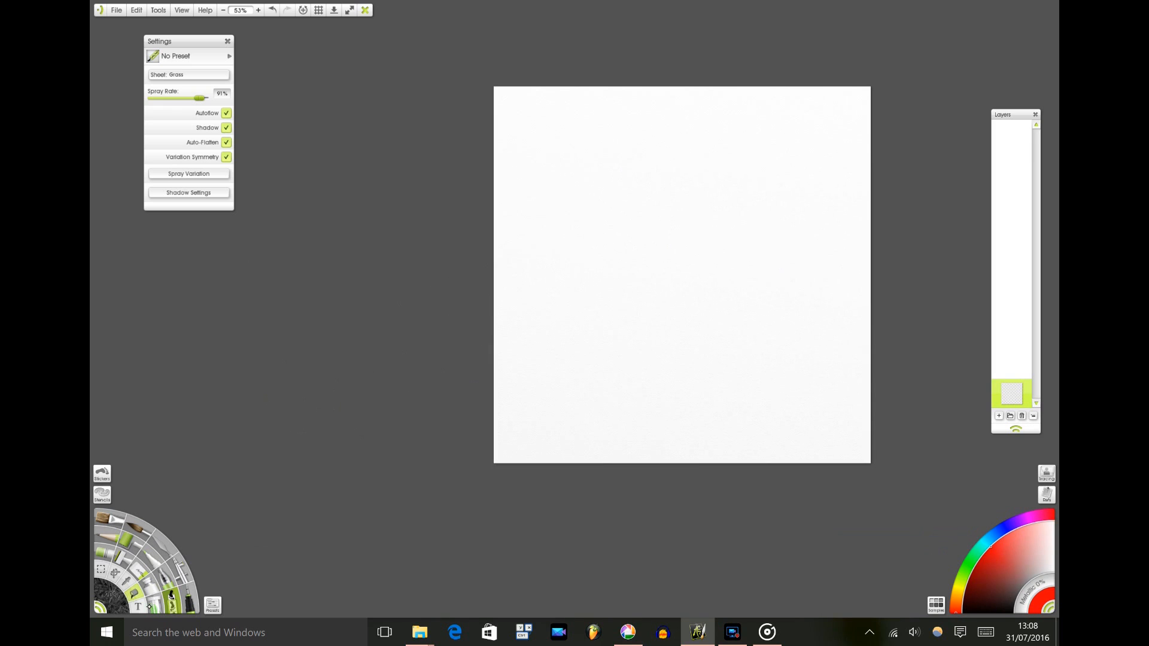
# Switch to the Fill tool in pattern mode and choose the Real Grass pattern from the RedSaucers group
pyautogui.click(134, 593)
pyautogui.moveTo(223, 64); pyautogui.dragTo(226, 167)
pyautogui.click(221, 174)
pyautogui.click(231, 229)
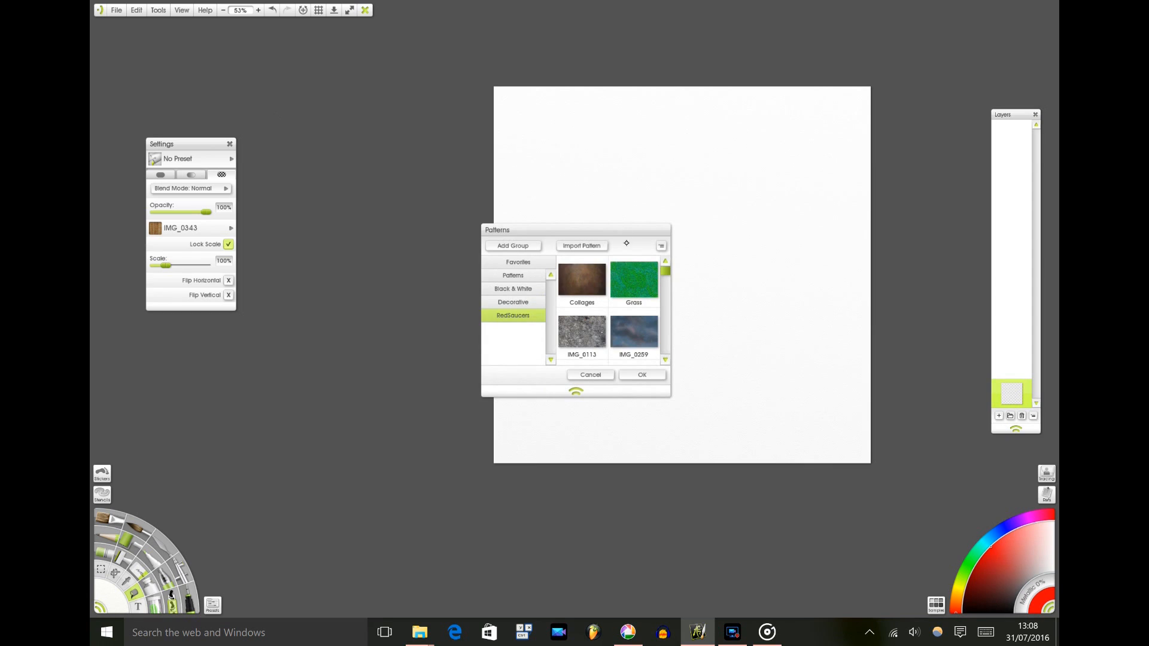
pyautogui.moveTo(491, 208); pyautogui.dragTo(486, 287)
pyautogui.click(400, 262)
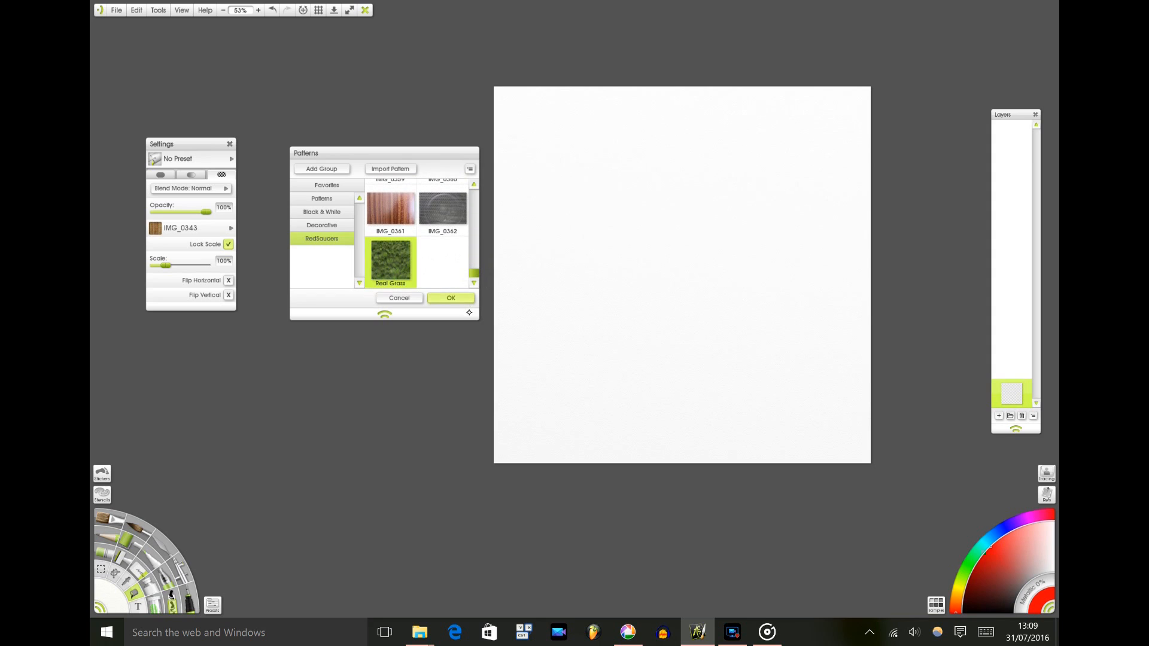
pyautogui.click(451, 298)
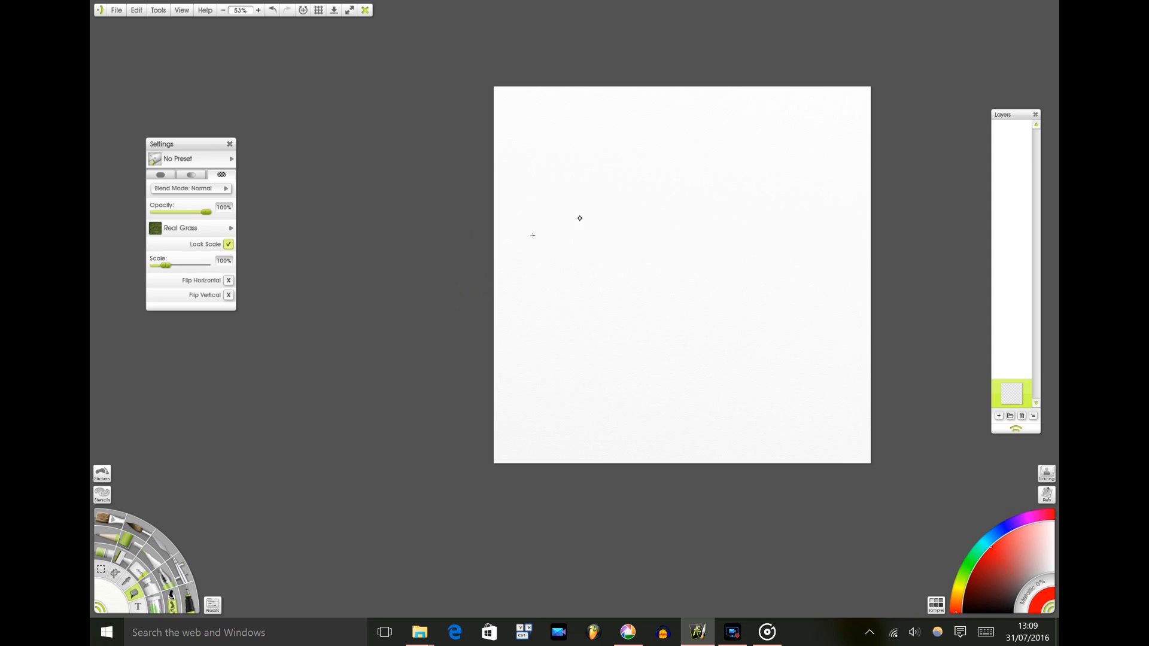
# Try the Real Grass fill on the blank canvas, first along a short diagonal and then along a long vertical line, undoing each fill
pyautogui.moveTo(656, 210); pyautogui.dragTo(604, 232)
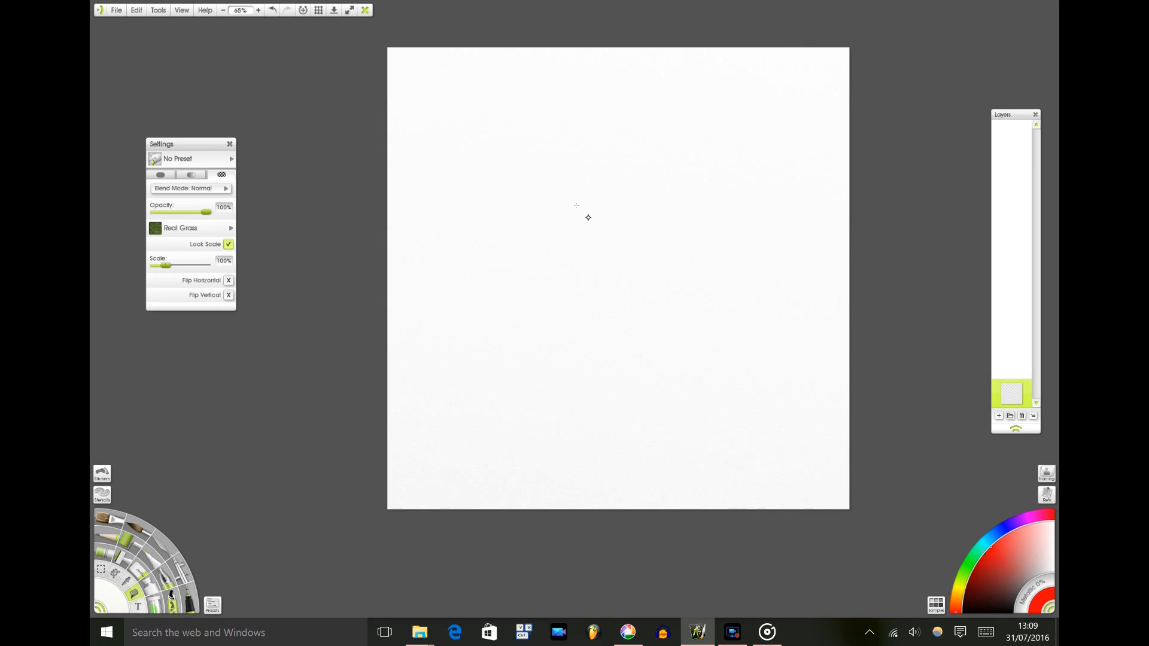
pyautogui.click(588, 217)
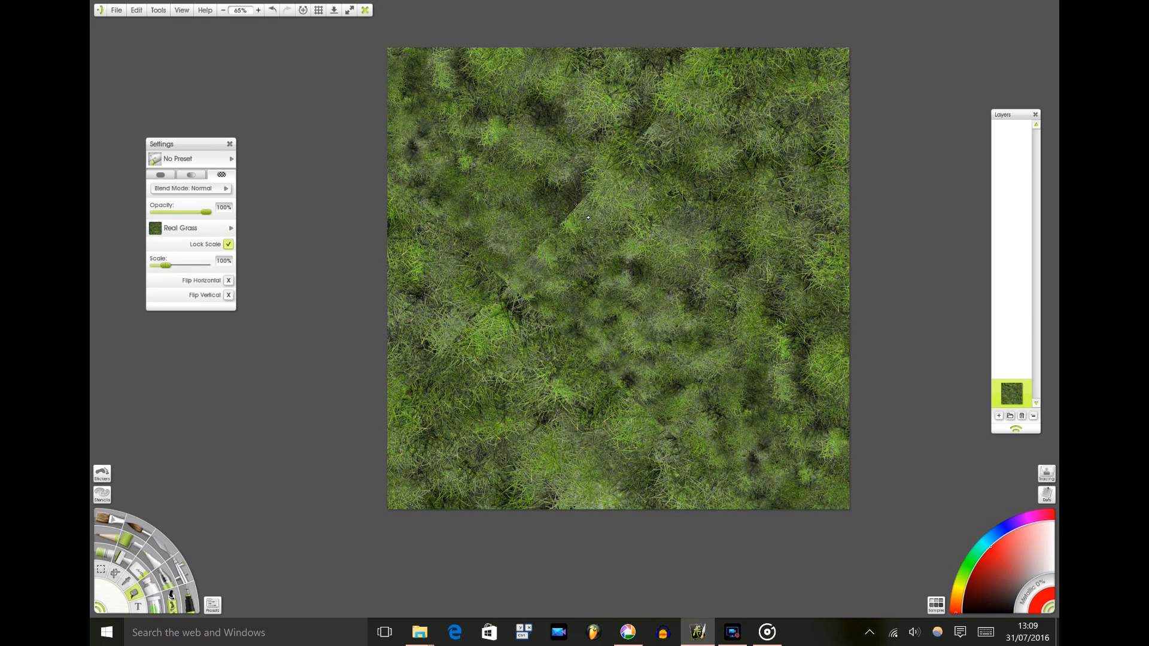
pyautogui.hotkey('ctrl', 'z')
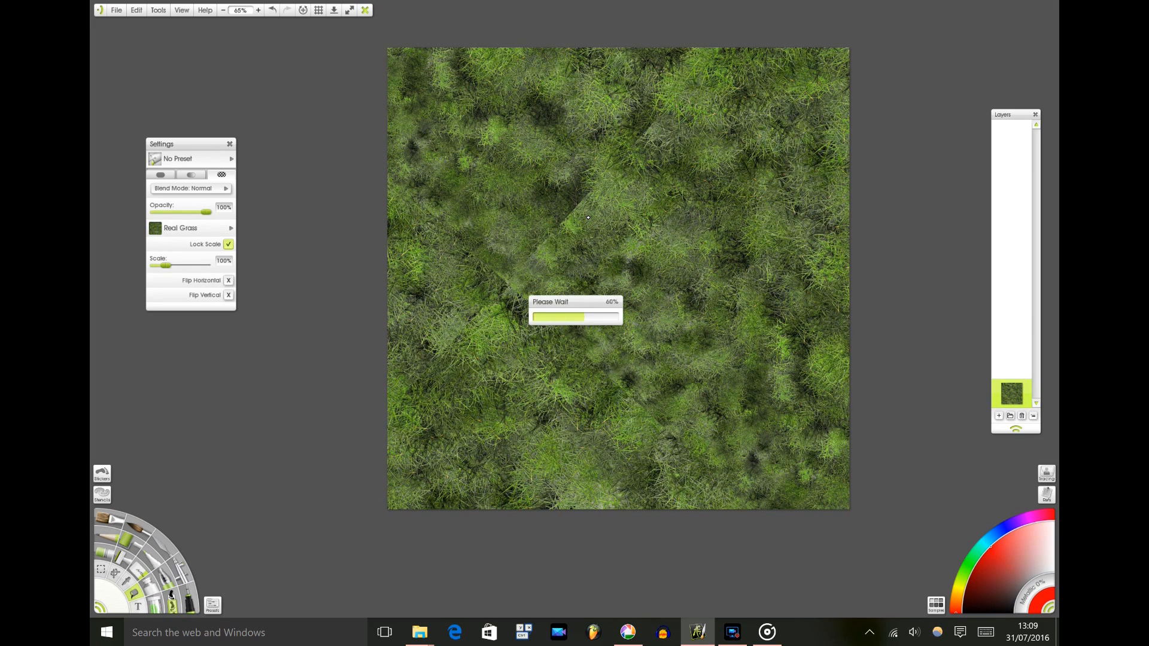
pyautogui.moveTo(582, 176); pyautogui.dragTo(568, 506)
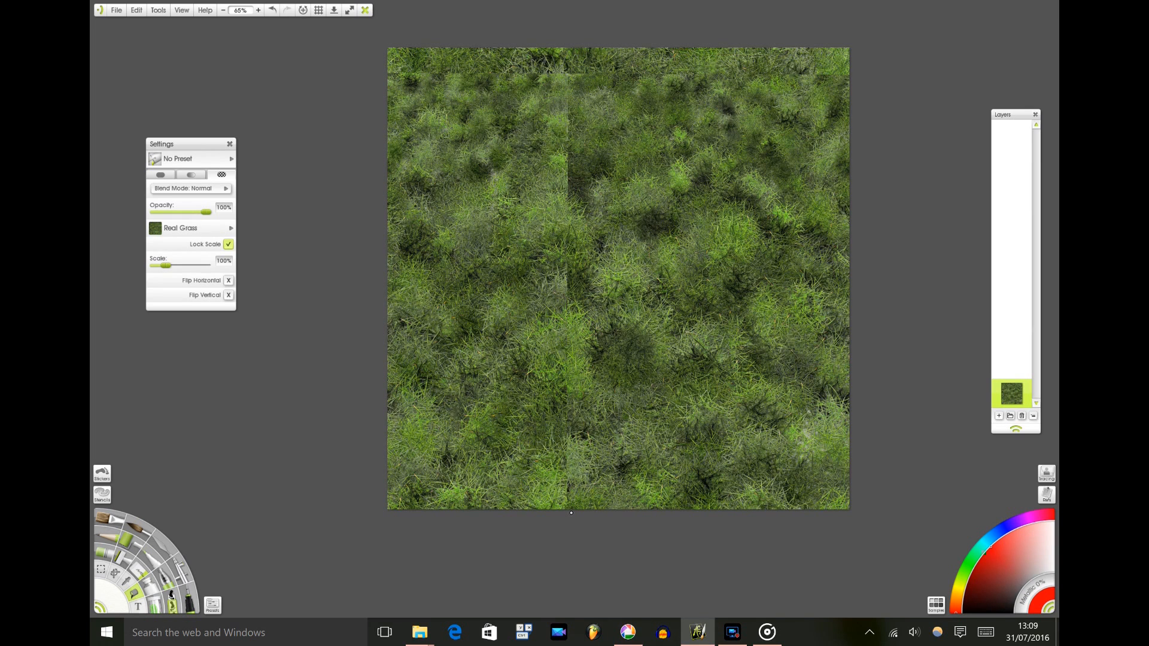
pyautogui.hotkey('ctrl', 'z')
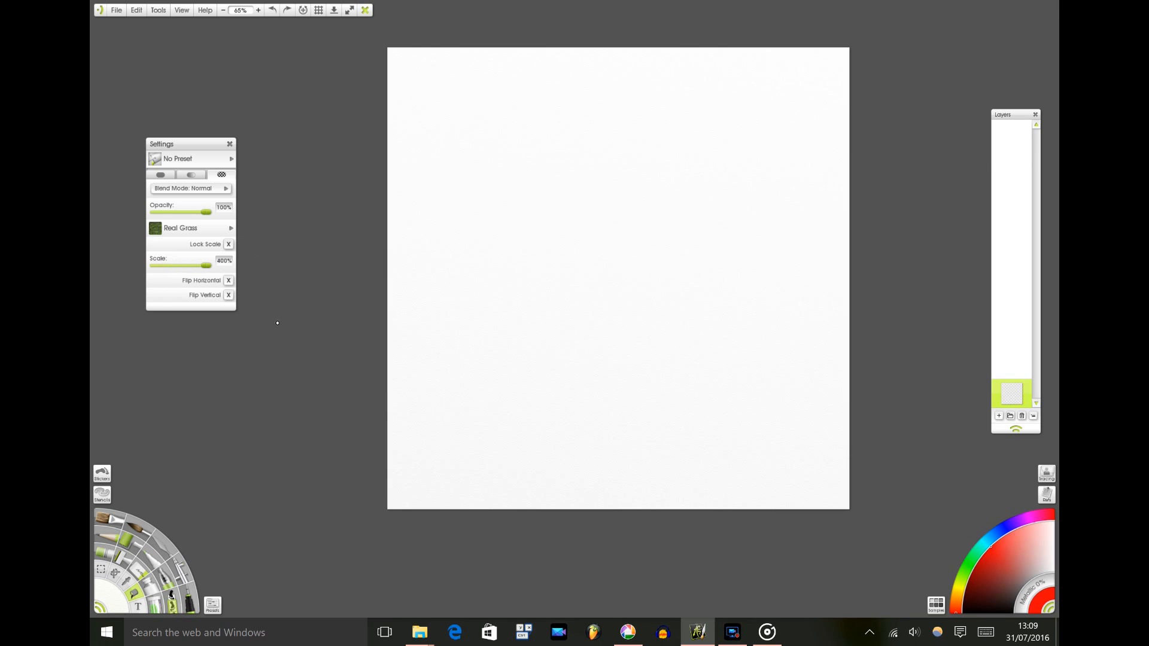
# With Lock Scale off and Scale at 400%, try a vertical and a long diagonal grass fill, undoing each
pyautogui.moveTo(575, 105); pyautogui.dragTo(566, 352)
pyautogui.moveTo(562, 414); pyautogui.dragTo(562, 413)
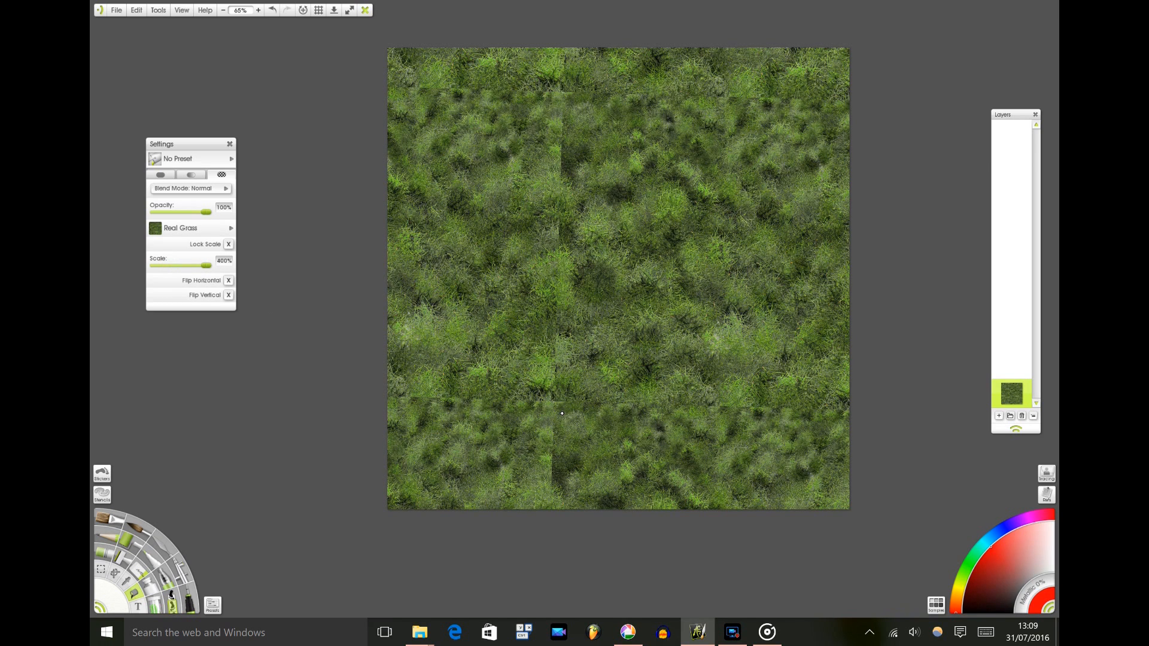
pyautogui.hotkey('ctrl', 'z')
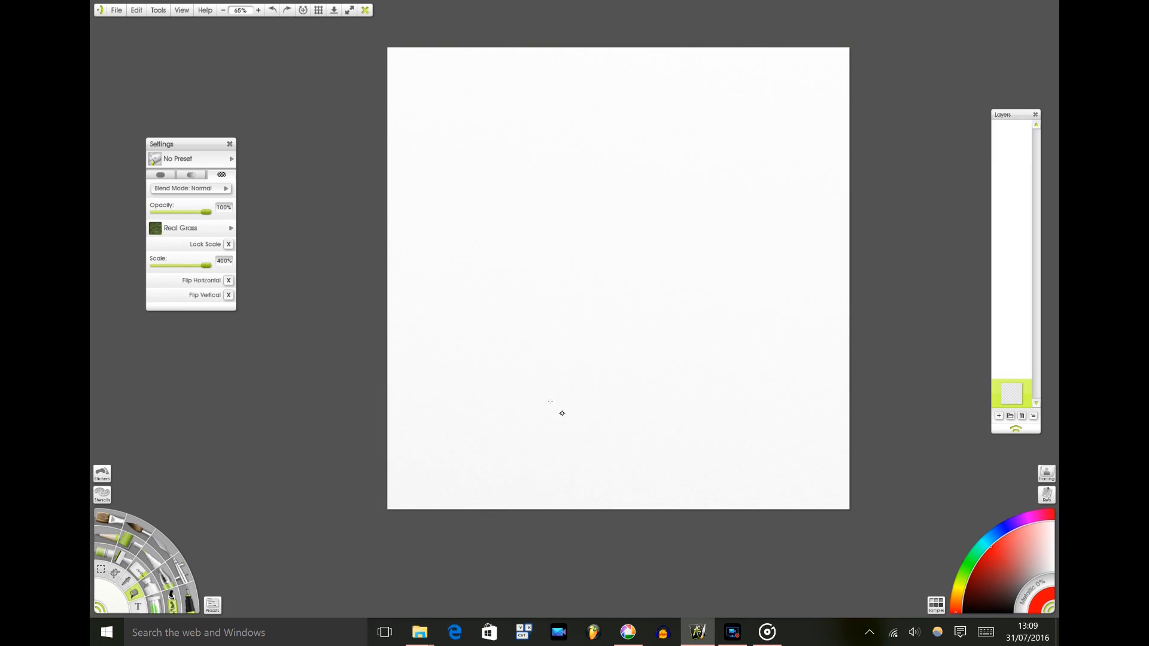
pyautogui.moveTo(783, 114); pyautogui.dragTo(379, 556)
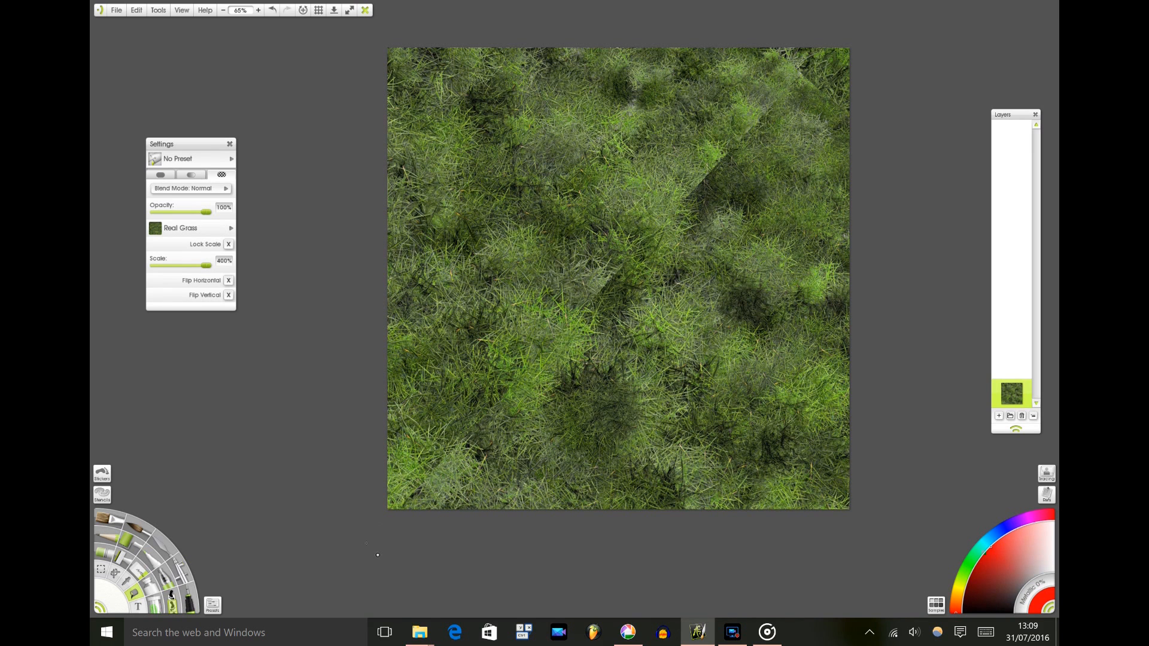
pyautogui.hotkey('ctrl', 'z')
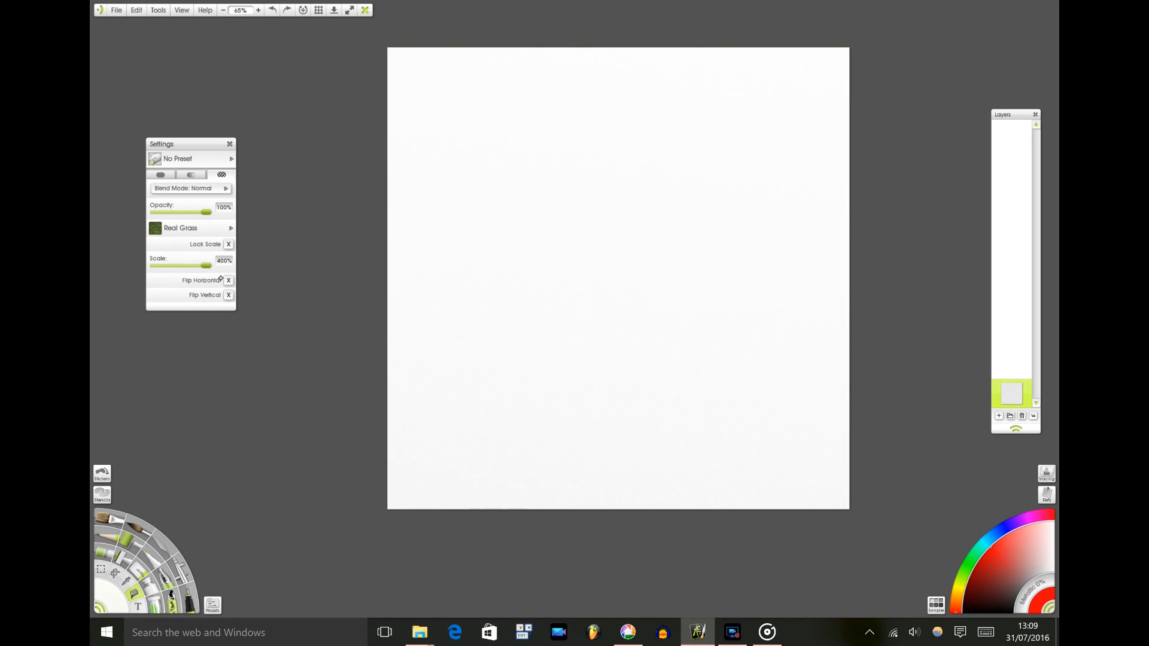
# Set the pattern scale to 33% and fill the canvas along a diagonal, then refill it along a slightly tilted, nearly full-height line
pyautogui.moveTo(206, 265); pyautogui.dragTo(160, 265)
pyautogui.moveTo(612, 98); pyautogui.dragTo(487, 477)
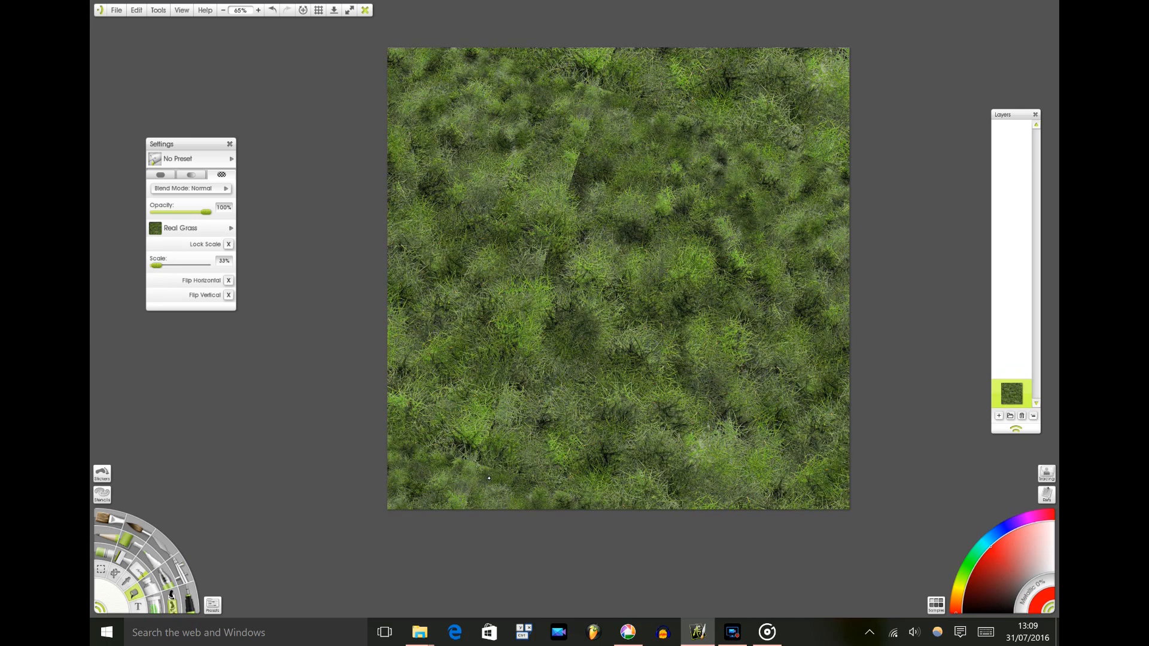
pyautogui.moveTo(494, 87); pyautogui.dragTo(565, 560)
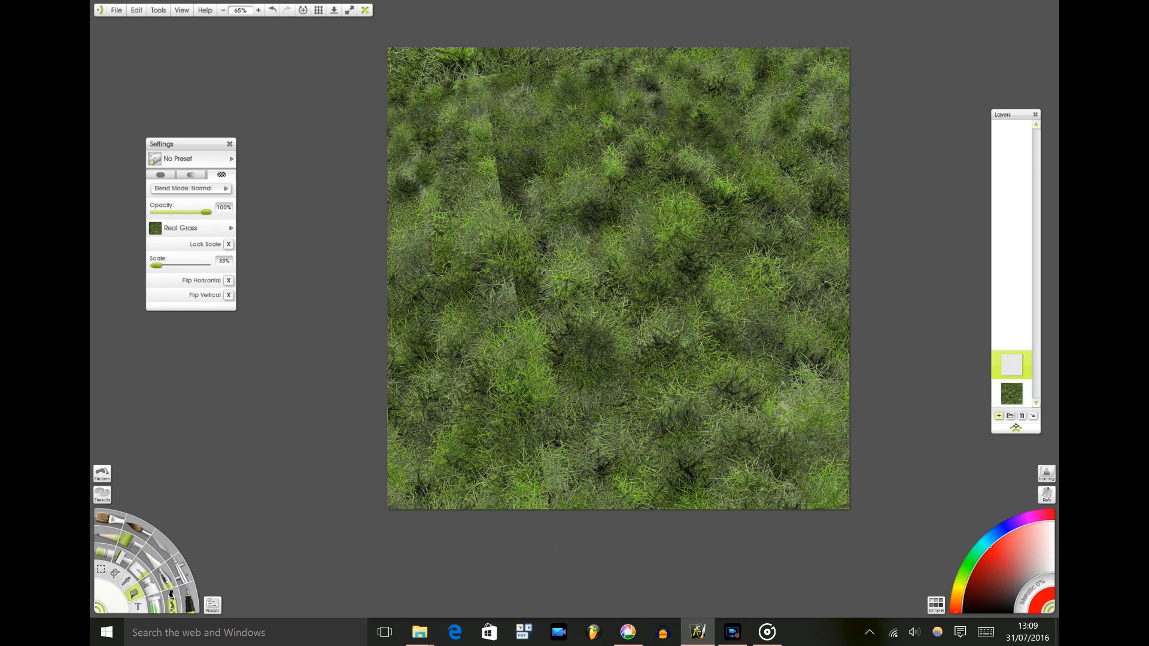
# Try a diagonal grass fill with the fill's blend mode on Overlay, undo it, and return the fill's blend mode to Normal
pyautogui.rightClick(1041, 387)
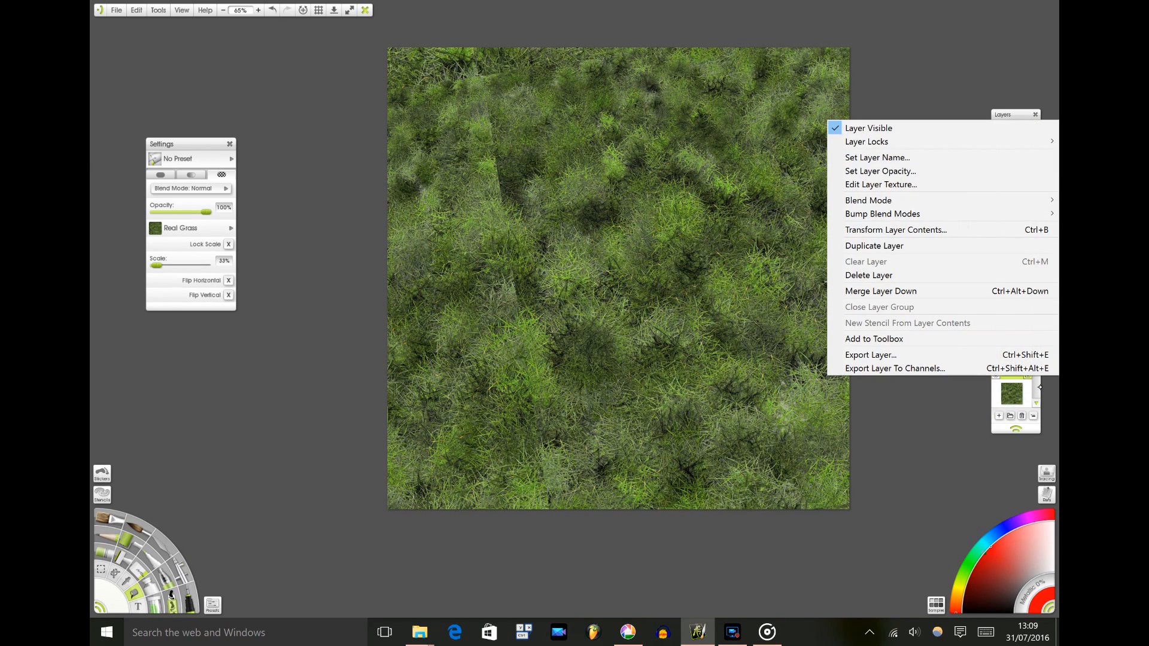
pyautogui.click(977, 404)
pyautogui.click(187, 189)
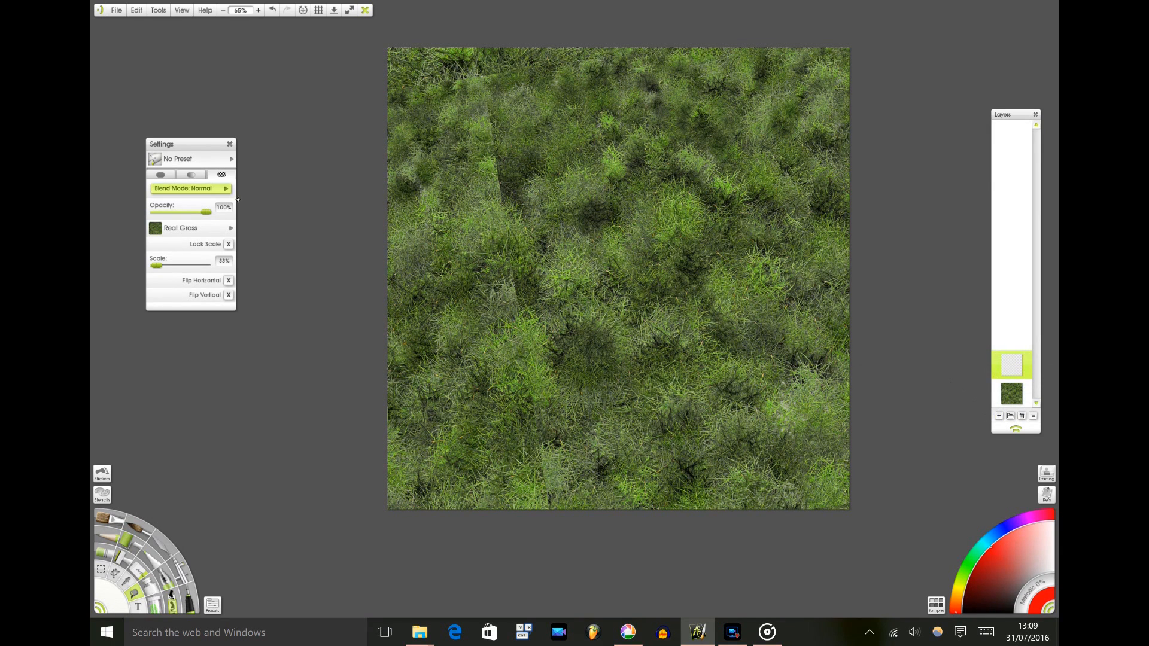
pyautogui.click(270, 143)
pyautogui.click(186, 189)
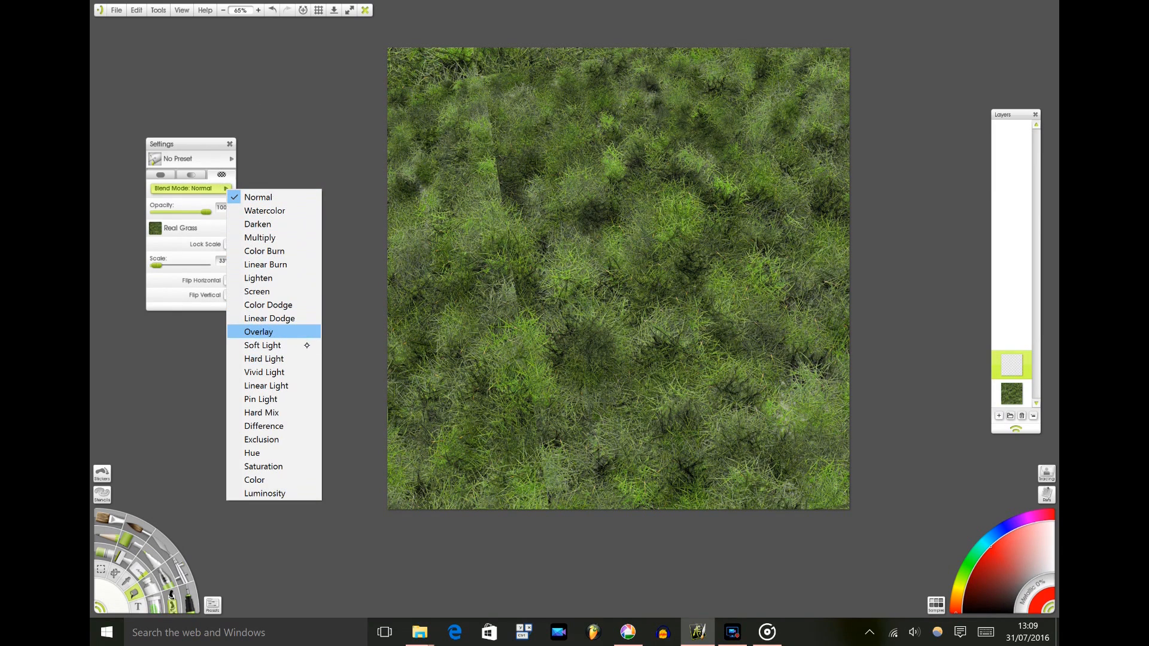
pyautogui.click(306, 332)
pyautogui.click(999, 556)
pyautogui.moveTo(682, 104); pyautogui.dragTo(517, 438)
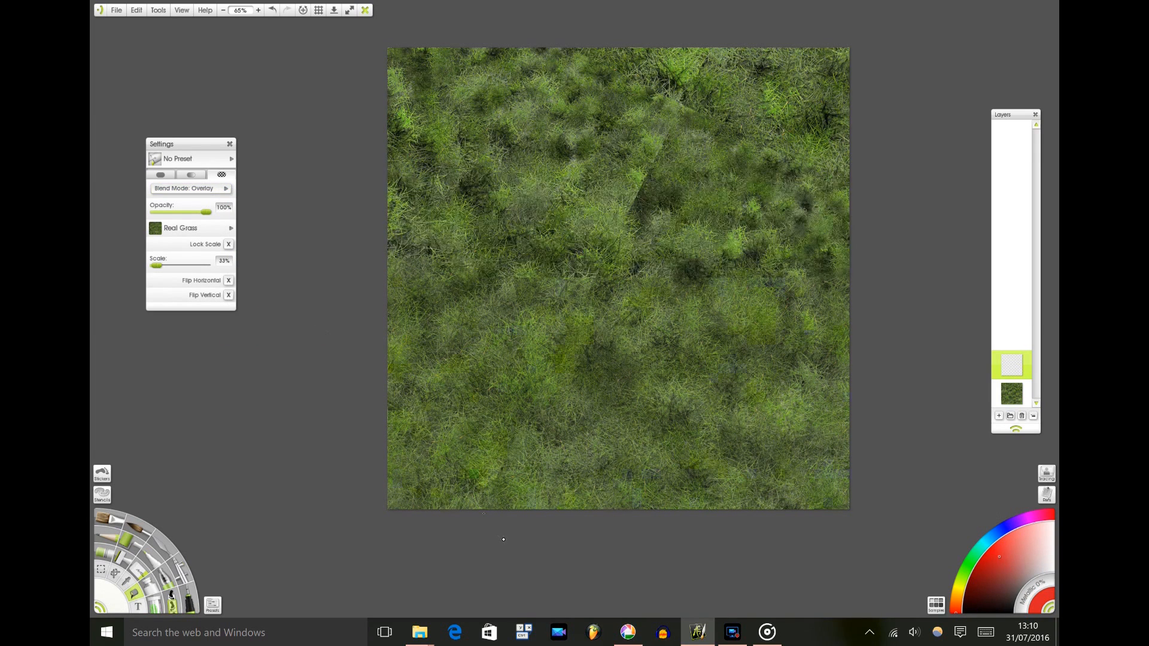
pyautogui.hotkey('ctrl', 'z')
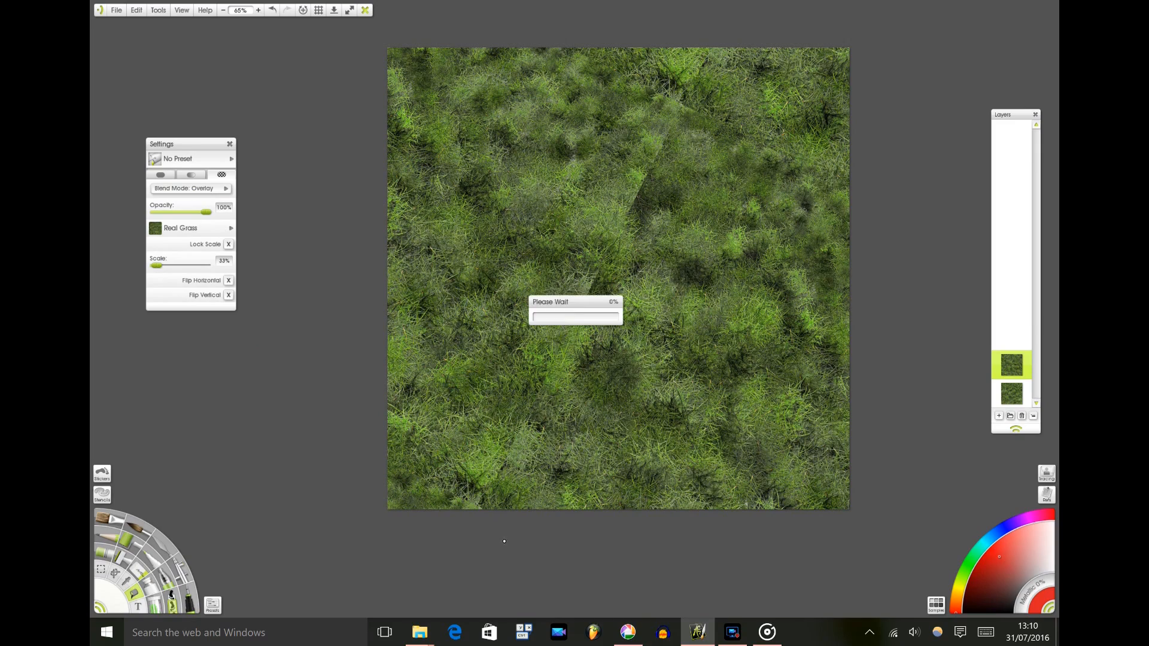
pyautogui.click(226, 189)
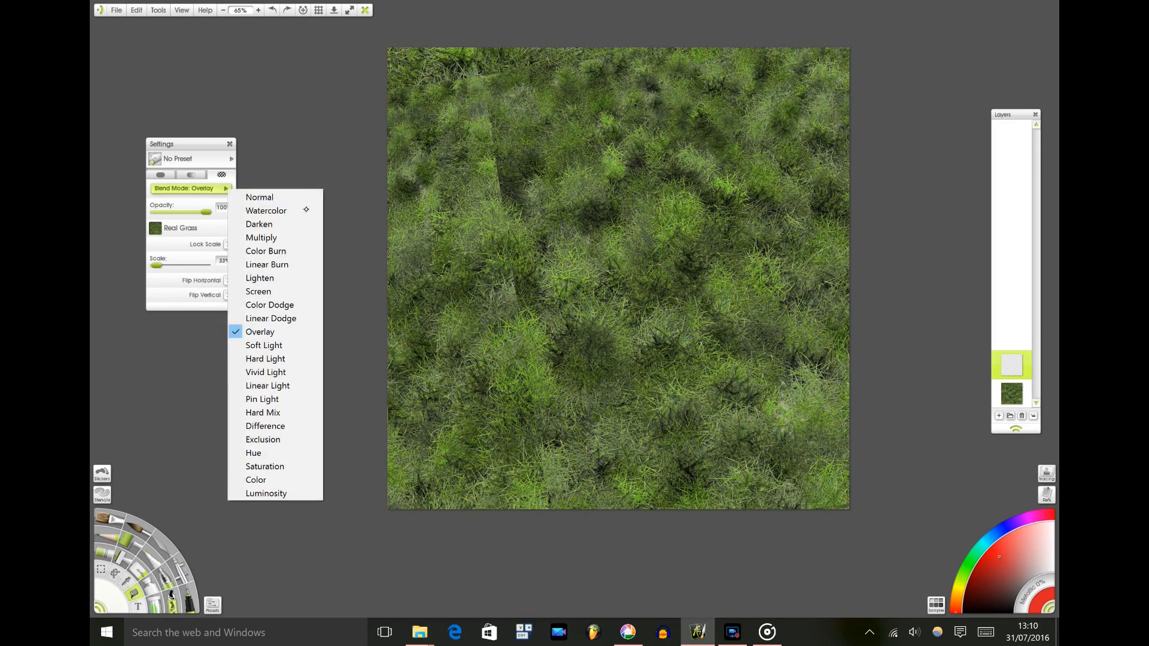
pyautogui.click(251, 195)
# Set the blank upper layer's blend mode to Color Dodge, try a grass fill over the existing grass, and undo it
pyautogui.click(1028, 374)
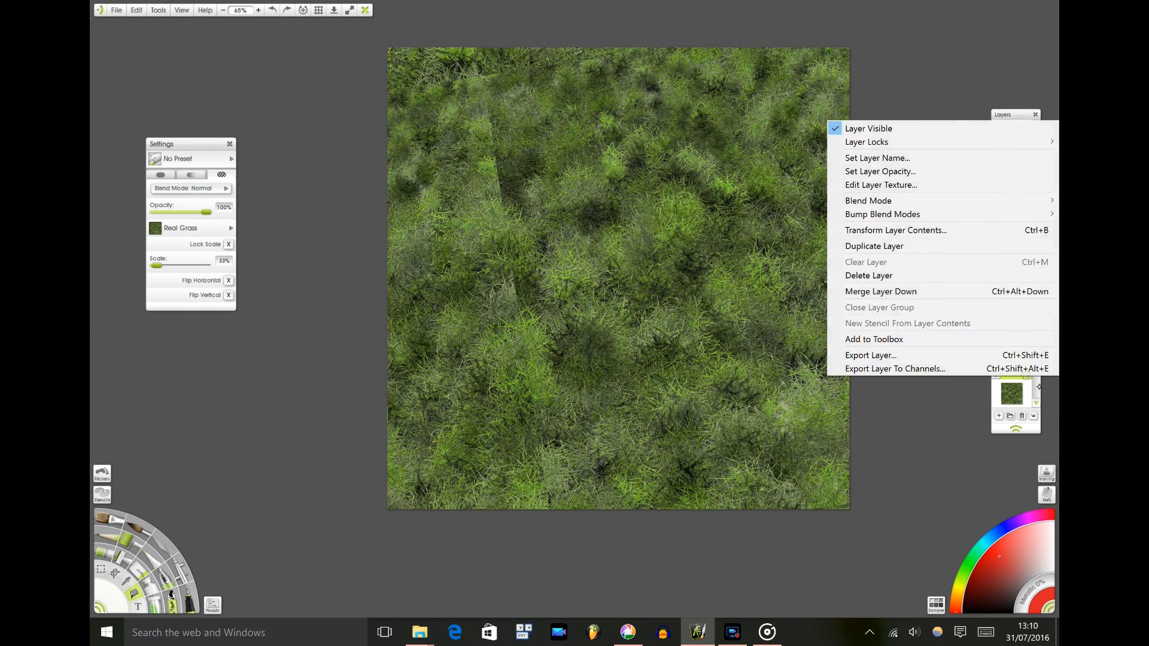
pyautogui.moveTo(993, 207)
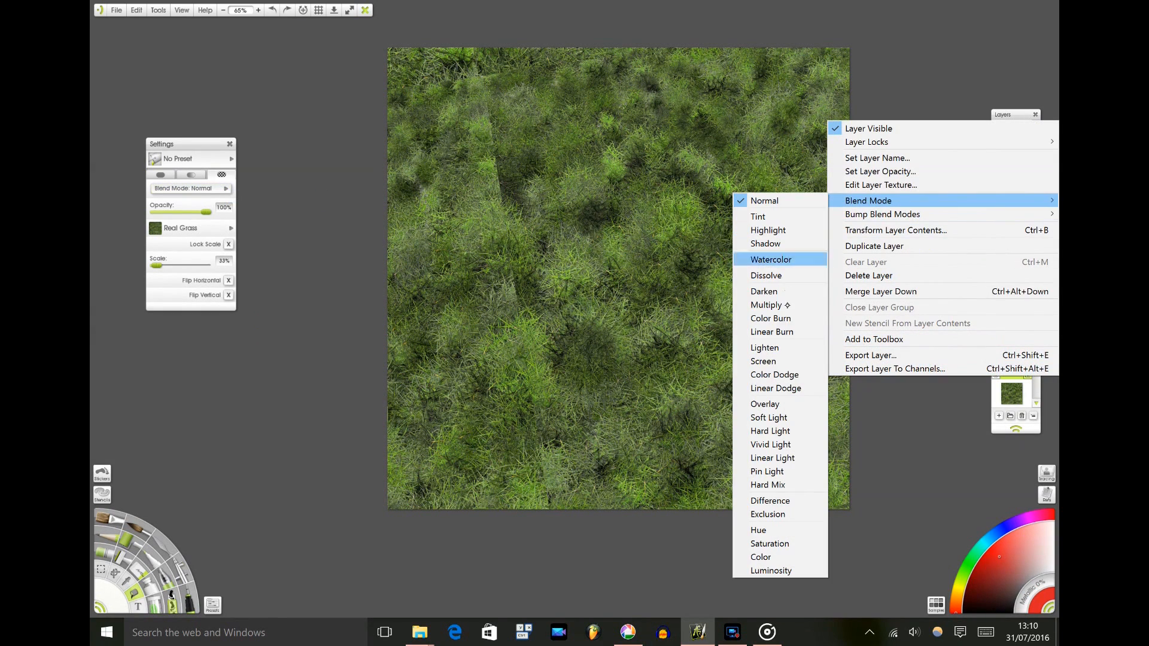
pyautogui.click(769, 374)
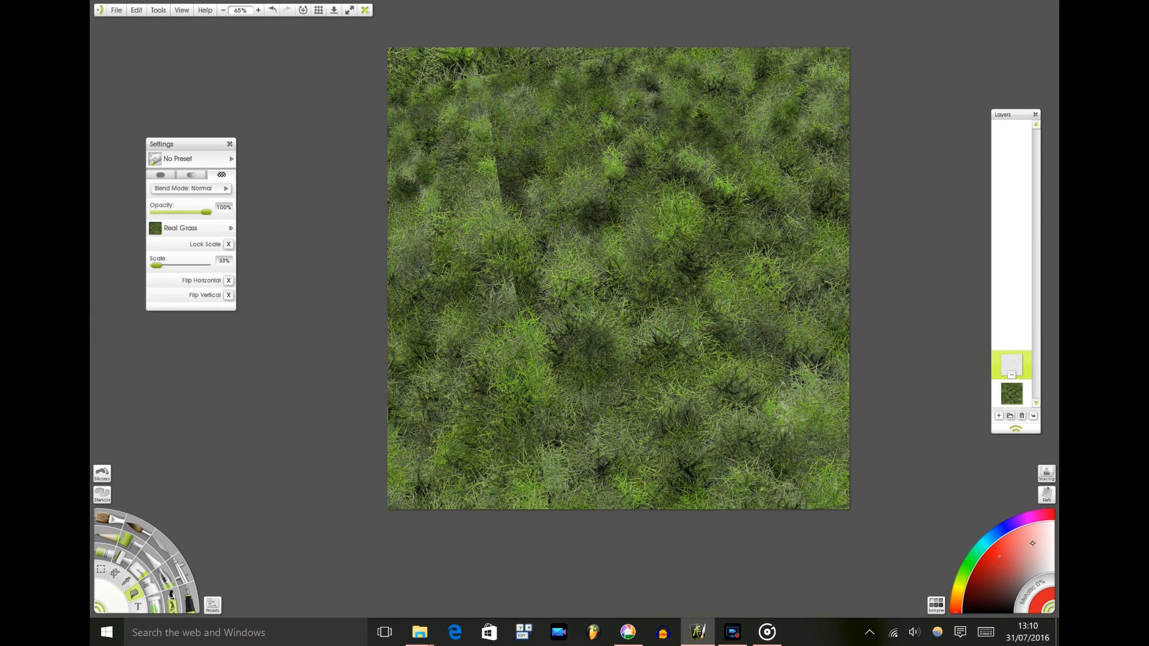
pyautogui.click(448, 475)
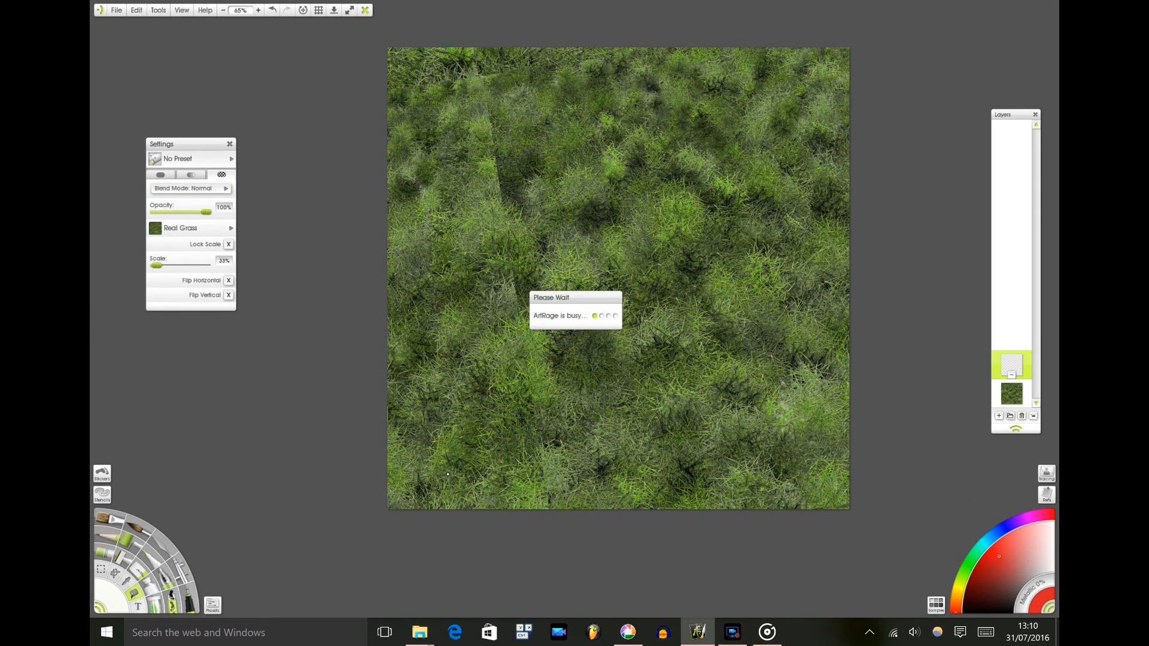
pyautogui.hotkey('ctrl', 'z')
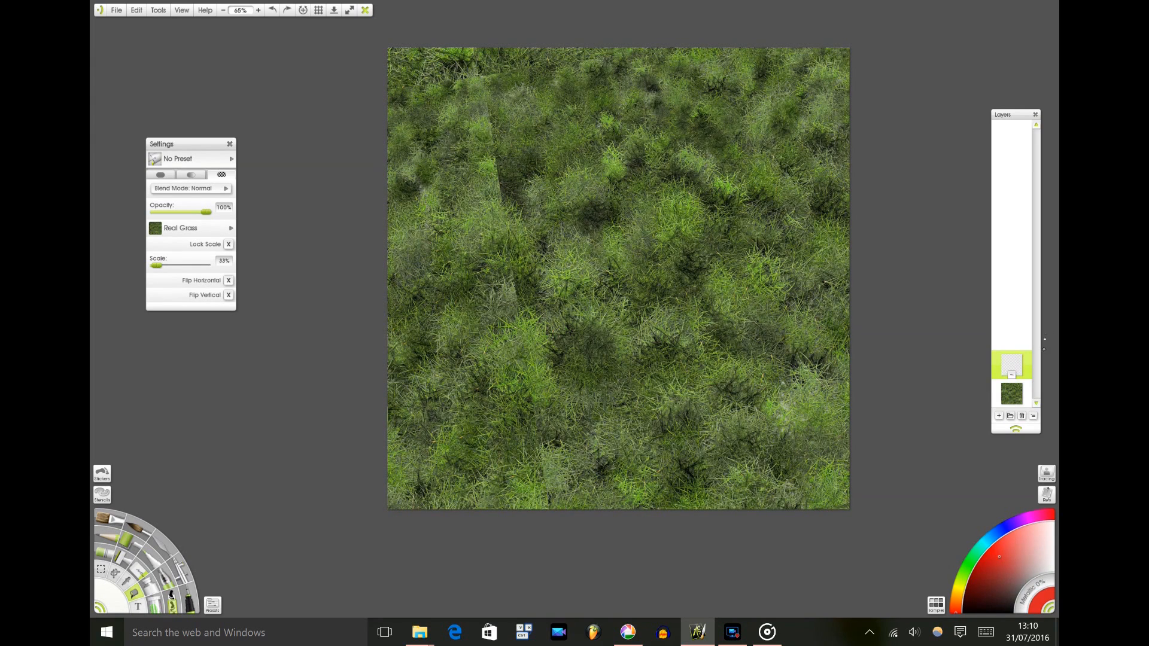
# Switch the upper layer's blend mode to Difference and try two differently drawn grass fills, undoing each
pyautogui.click(1027, 375)
pyautogui.click(1027, 541)
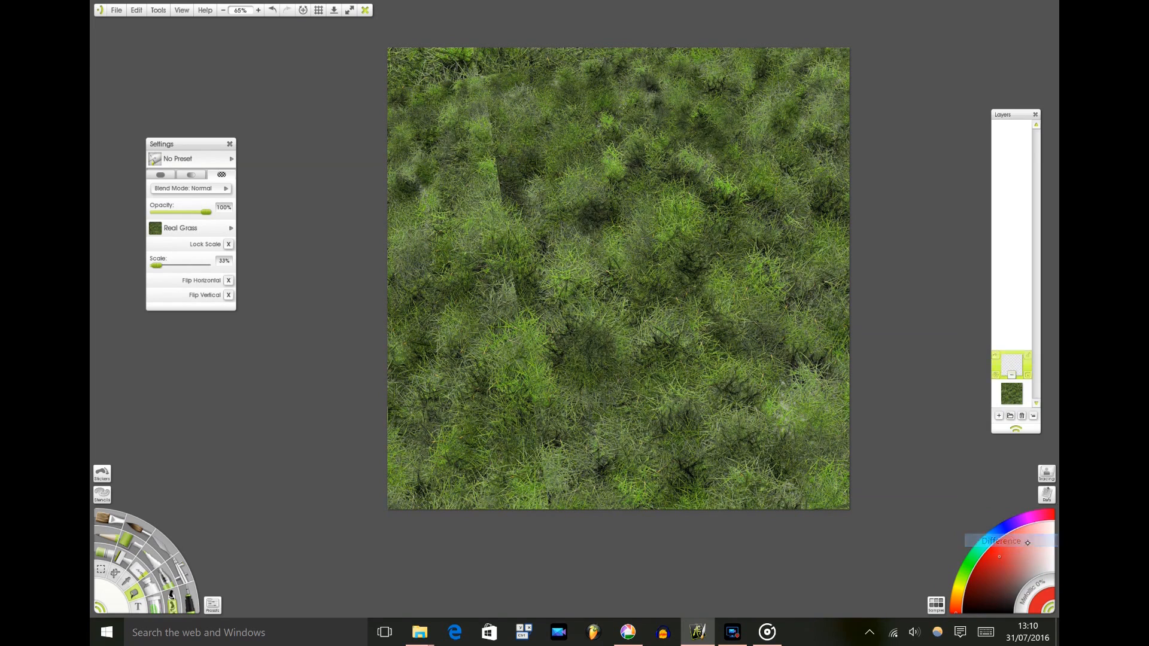
pyautogui.moveTo(644, 105); pyautogui.dragTo(547, 379)
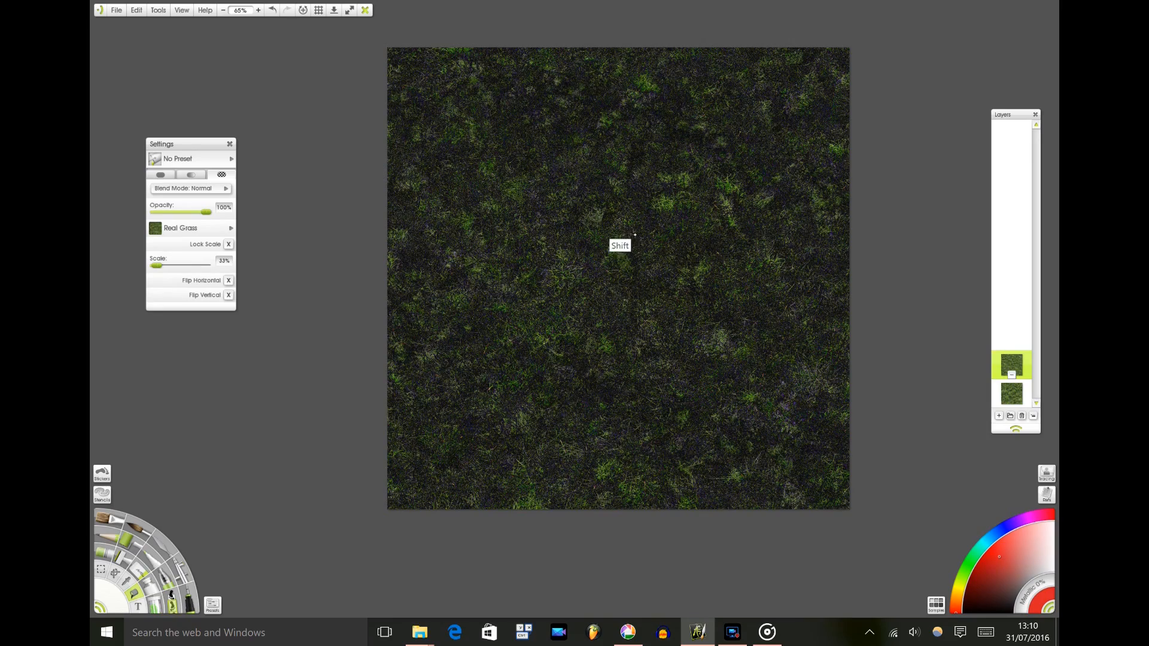
pyautogui.moveTo(692, 244)
pyautogui.mouseDown()
pyautogui.moveTo(759, 248)
pyautogui.moveTo(664, 258)
pyautogui.moveTo(683, 239)
pyautogui.mouseUp()
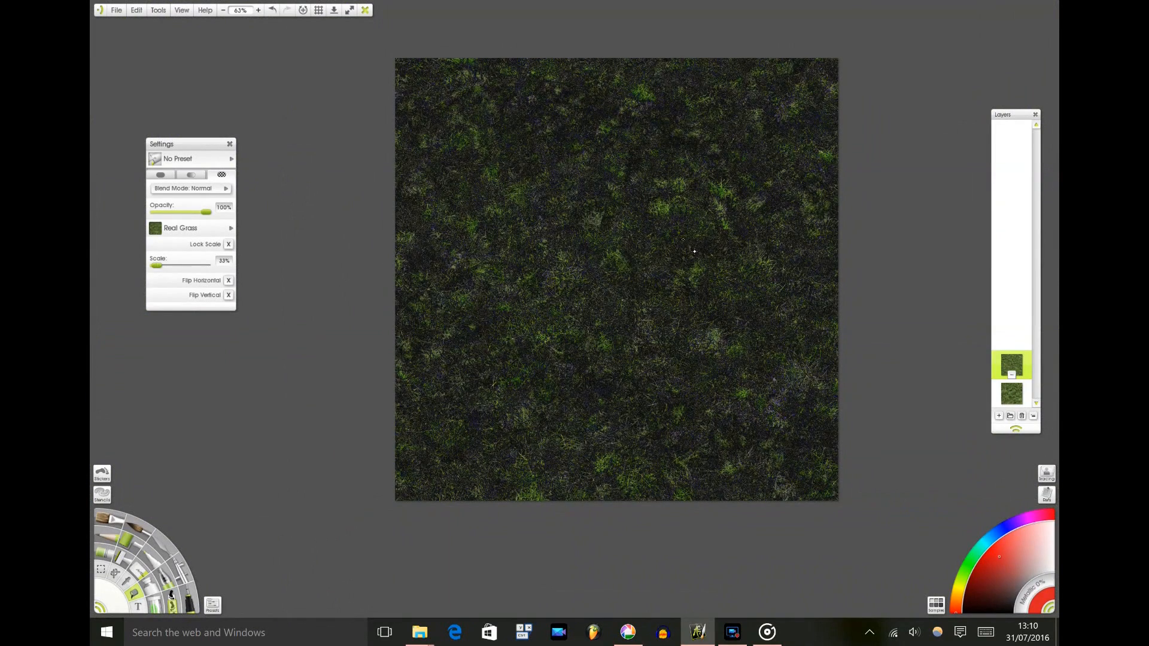
pyautogui.hotkey('ctrl', 'z')
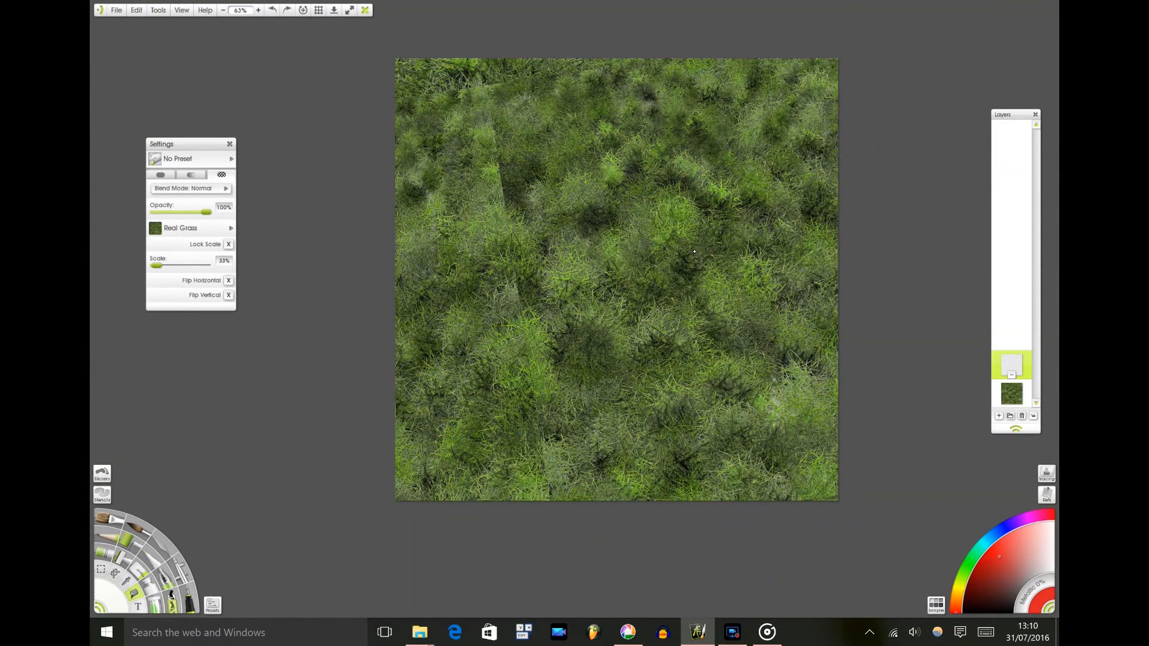
pyautogui.hotkey('ctrl', 'y')
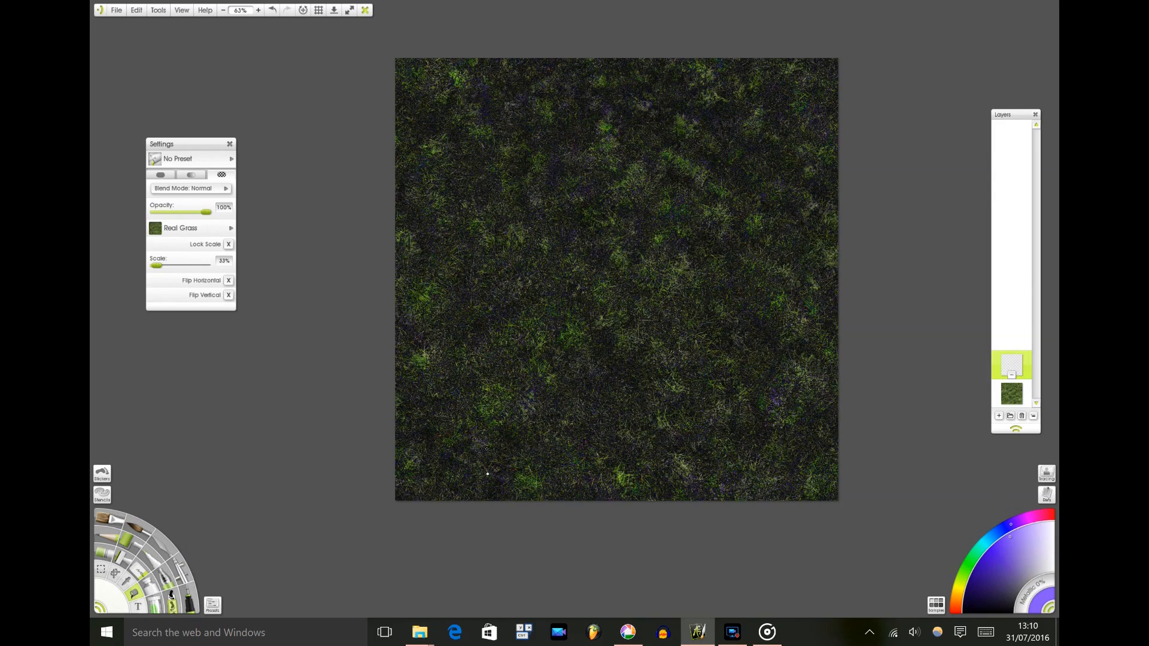
pyautogui.hotkey('ctrl', 'z')
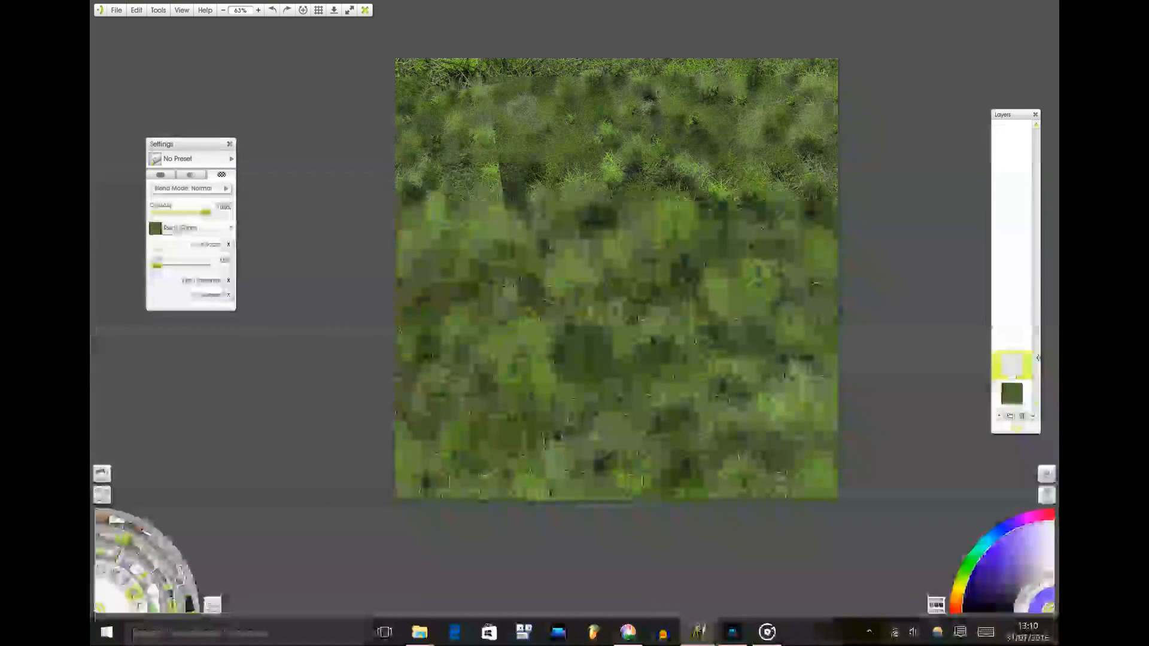
# Return the upper layer's blend mode to Color Dodge, fill it with the grass pattern, and undo the fill
pyautogui.click(1012, 375)
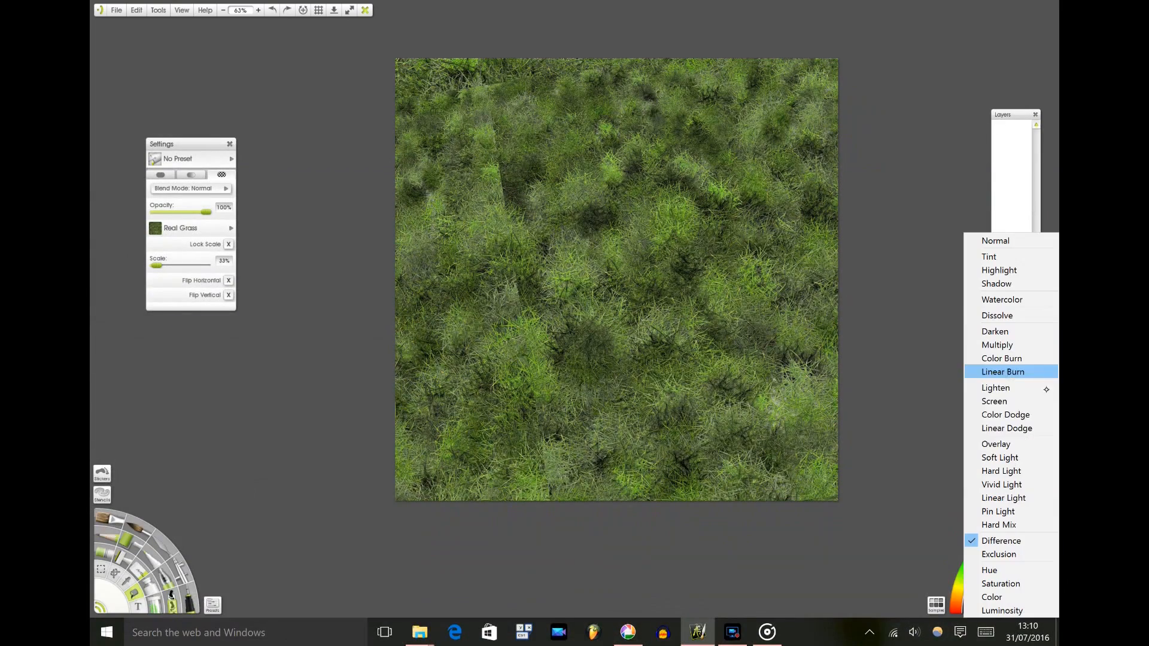
pyautogui.click(1042, 429)
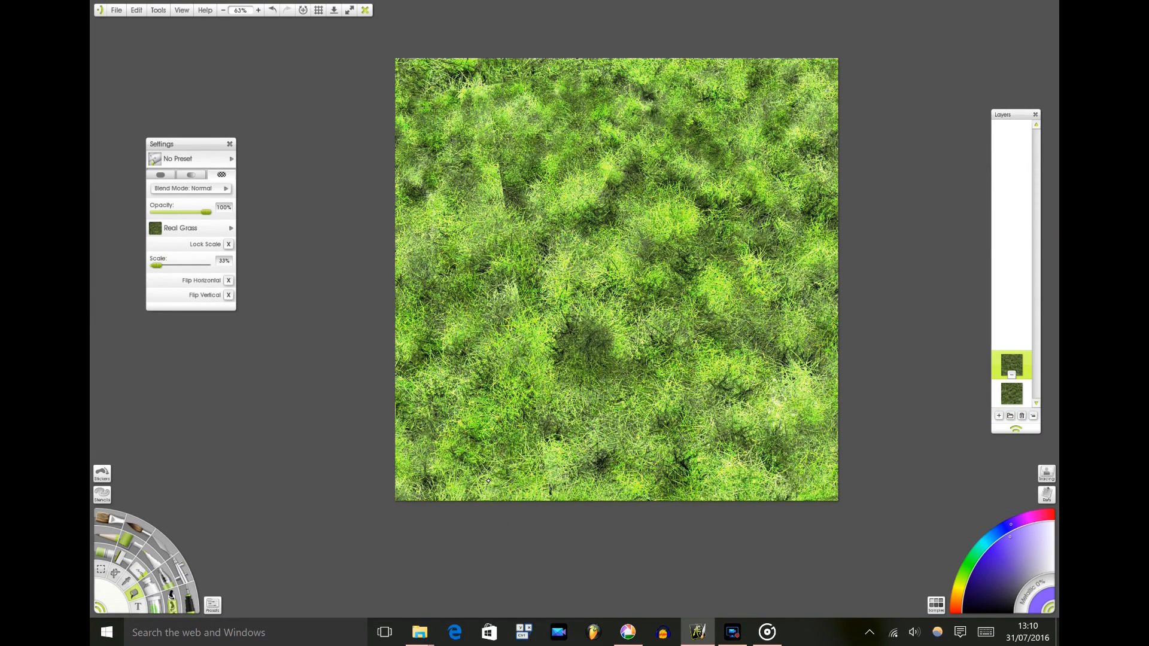
pyautogui.hotkey('ctrl', 'z')
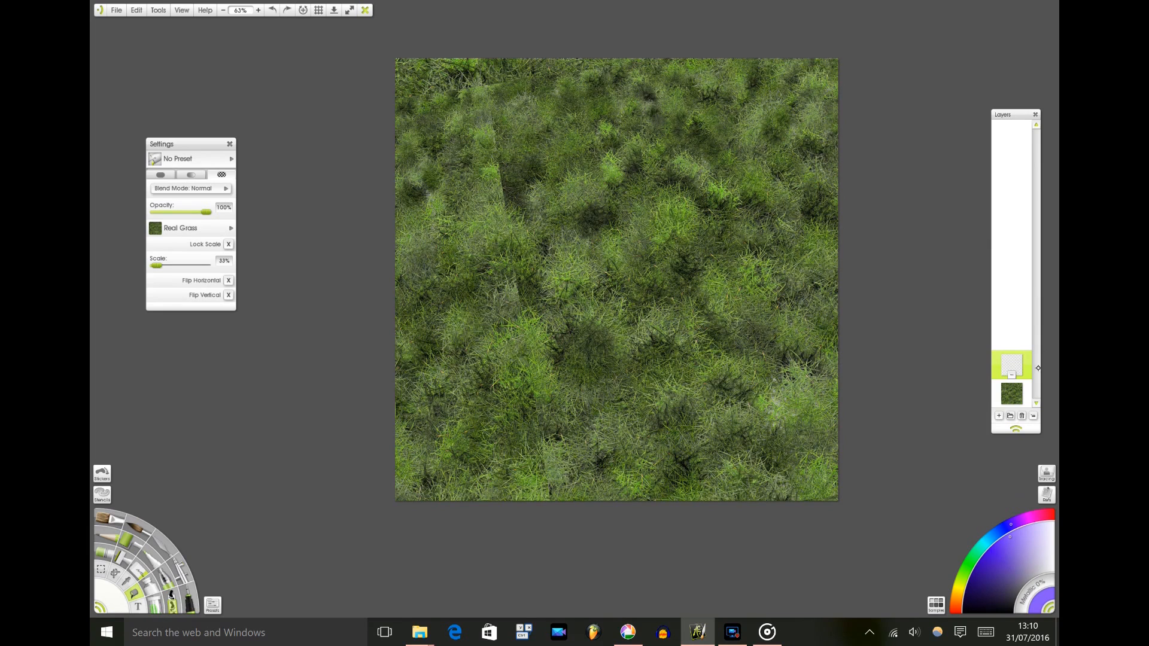
# Change the upper layer's blend mode to Overlay and try grass fills along a near-vertical line and along diagonals, undoing them
pyautogui.click(1026, 386)
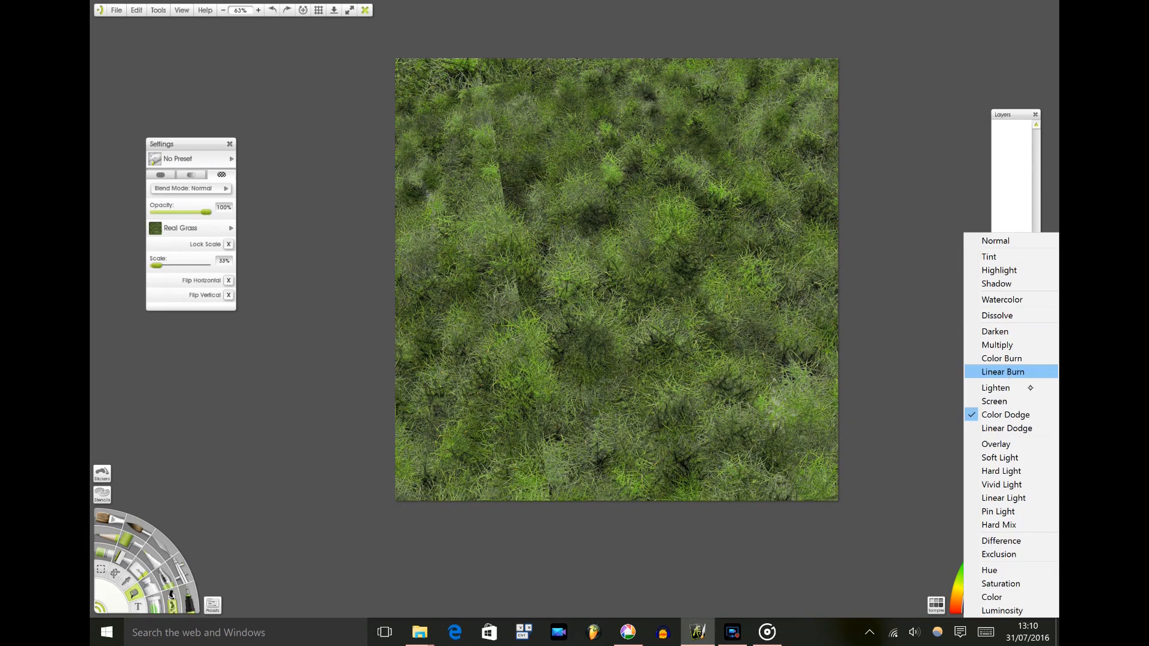
pyautogui.click(997, 444)
pyautogui.moveTo(591, 99); pyautogui.dragTo(583, 431)
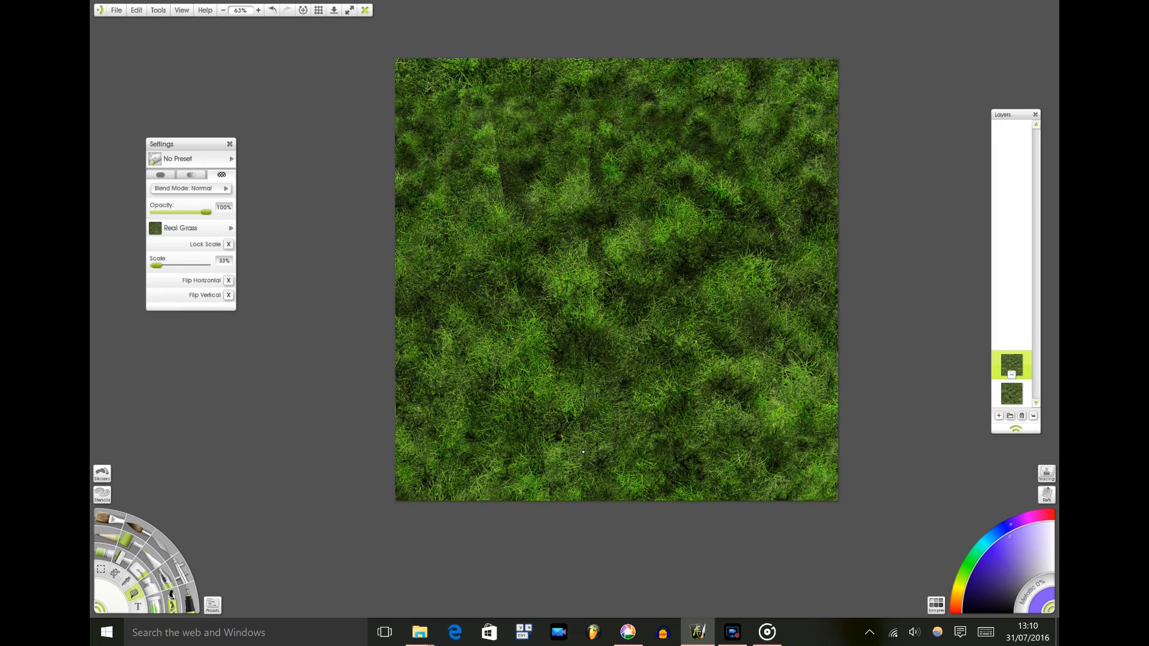
pyautogui.moveTo(722, 161); pyautogui.dragTo(487, 391)
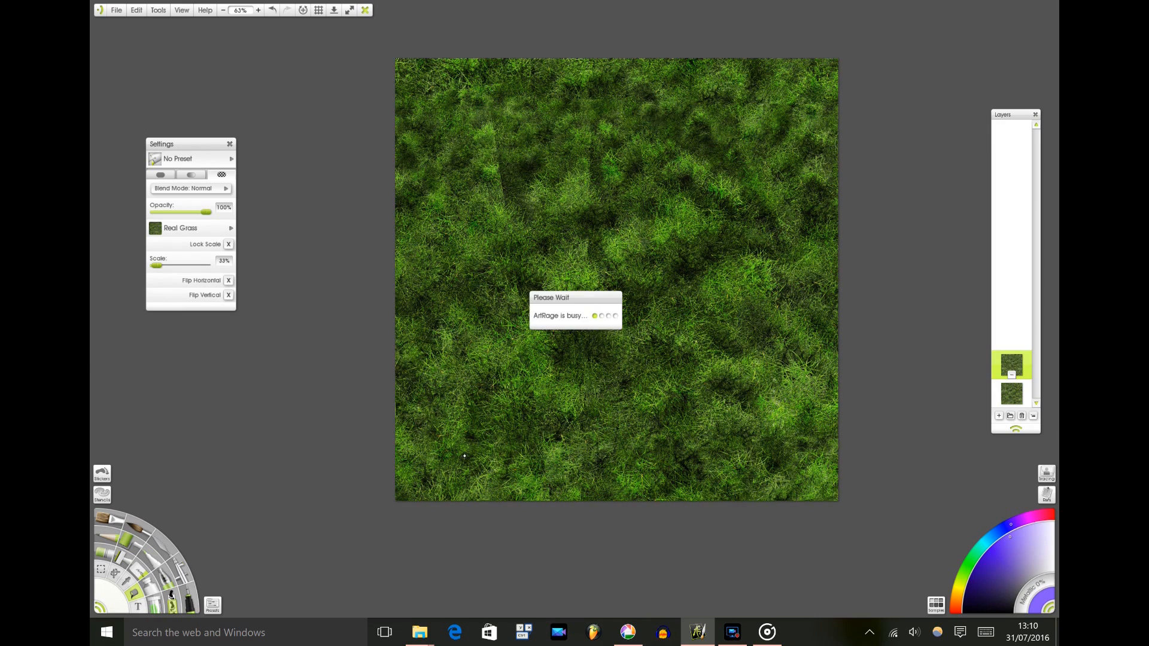
pyautogui.click(464, 456)
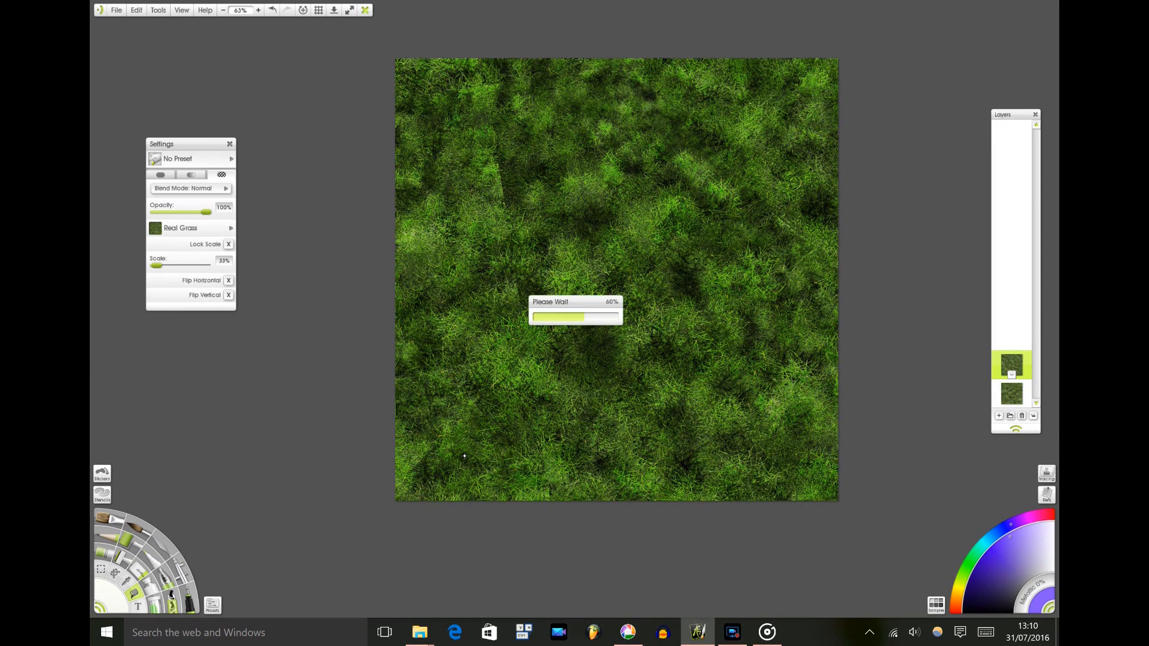
pyautogui.click(465, 456)
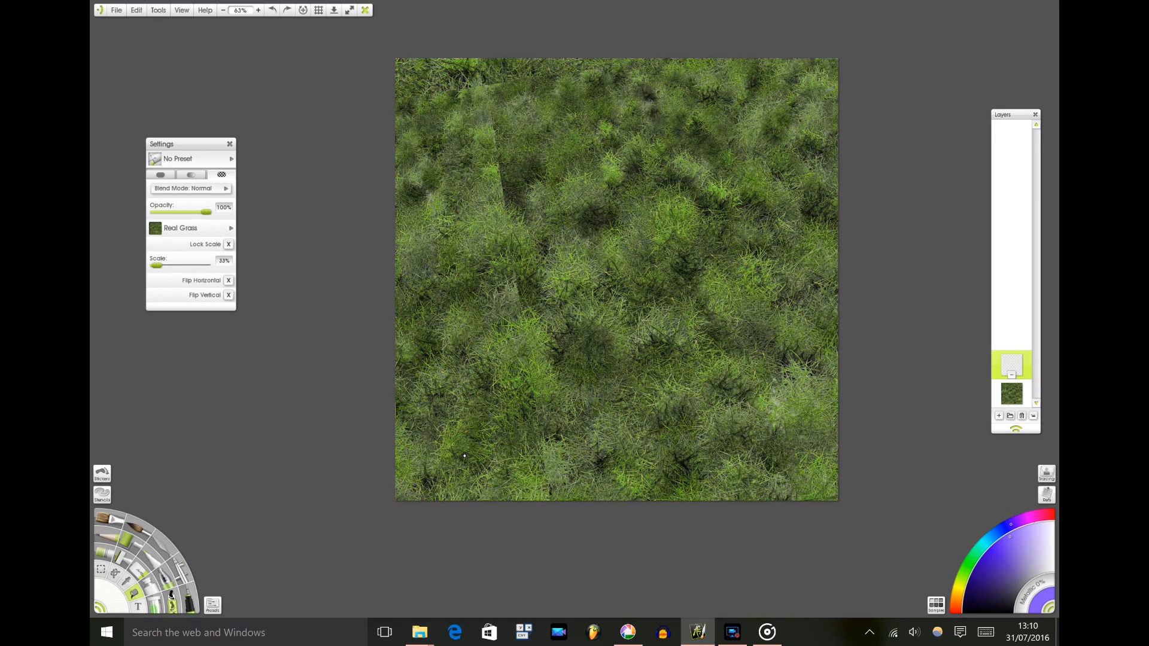
pyautogui.moveTo(1033, 567); pyautogui.dragTo(1058, 552)
pyautogui.moveTo(628, 123); pyautogui.dragTo(515, 507)
pyautogui.hotkey('ctrl', 'z')
# Change the upper layer's blend mode to Exclusion and try a long diagonal and a steeper grass fill, undoing each
pyautogui.click(1012, 375)
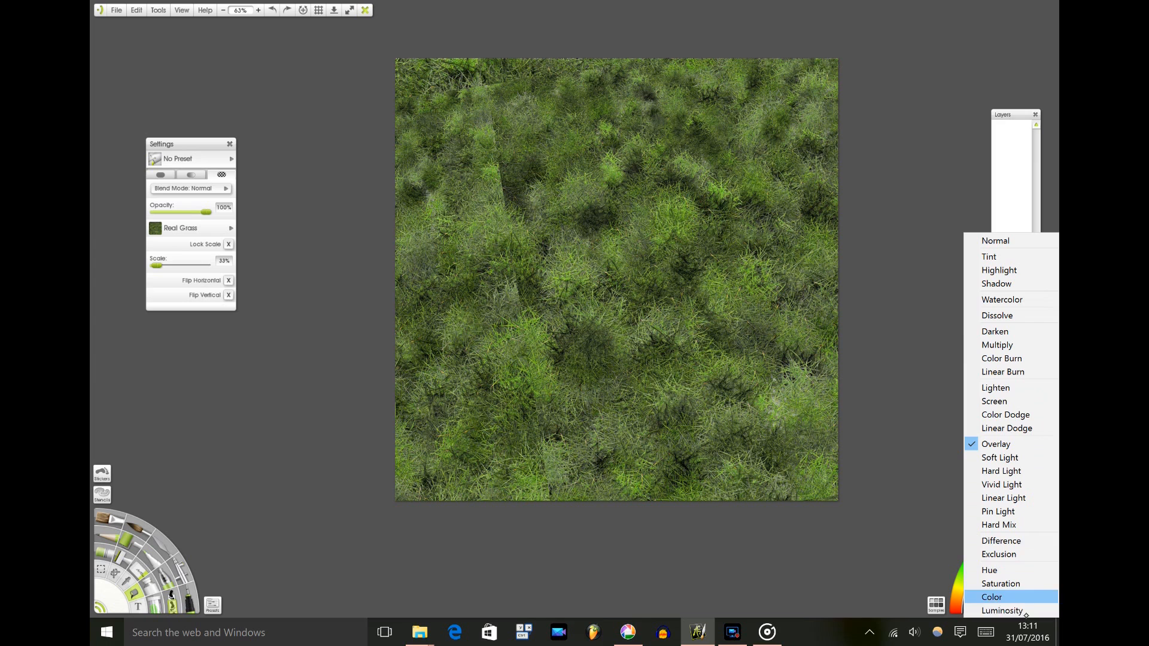
pyautogui.click(1020, 556)
pyautogui.moveTo(686, 106); pyautogui.dragTo(465, 492)
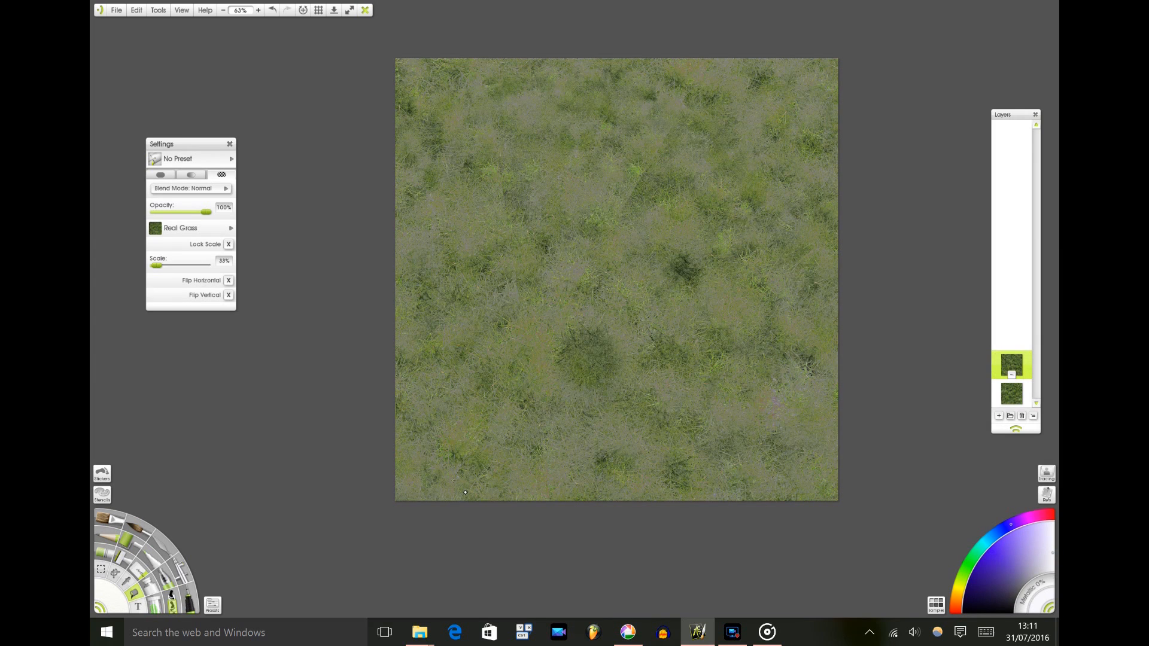
pyautogui.hotkey('ctrl', 'z')
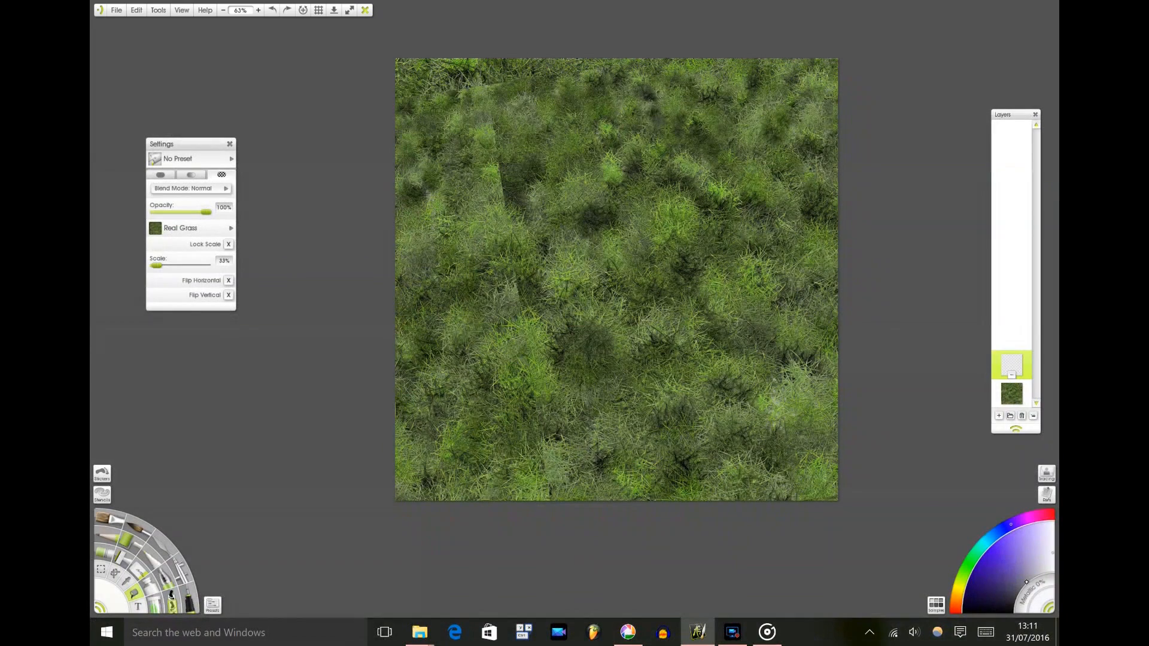
pyautogui.moveTo(671, 116); pyautogui.dragTo(522, 477)
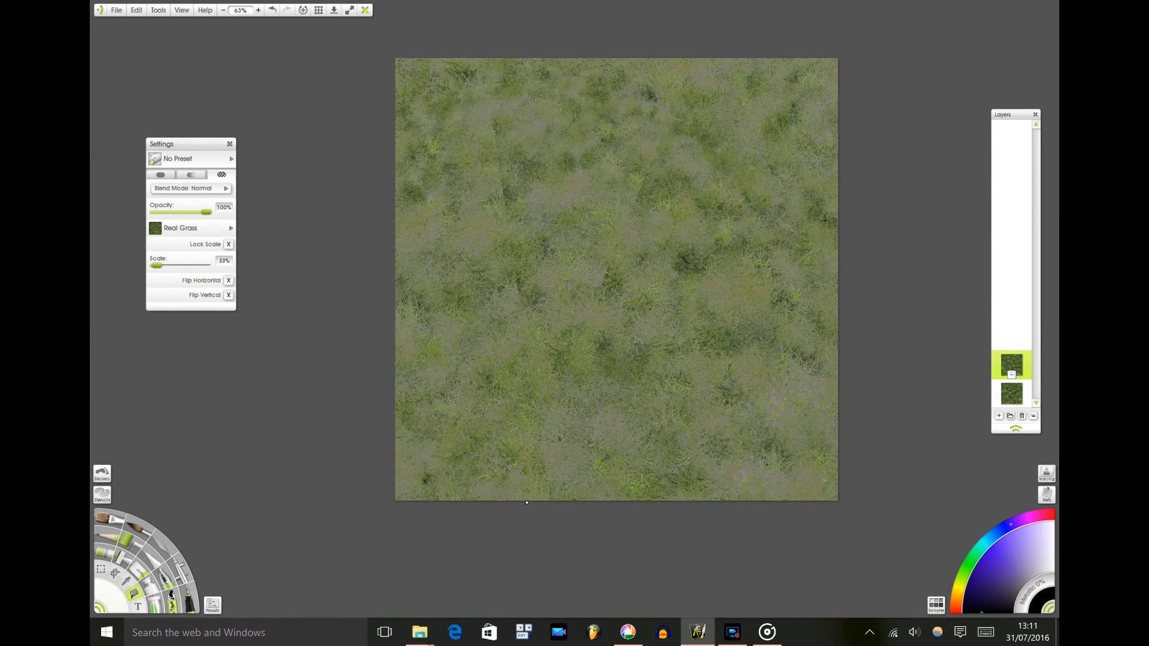
pyautogui.hotkey('ctrl', 'z')
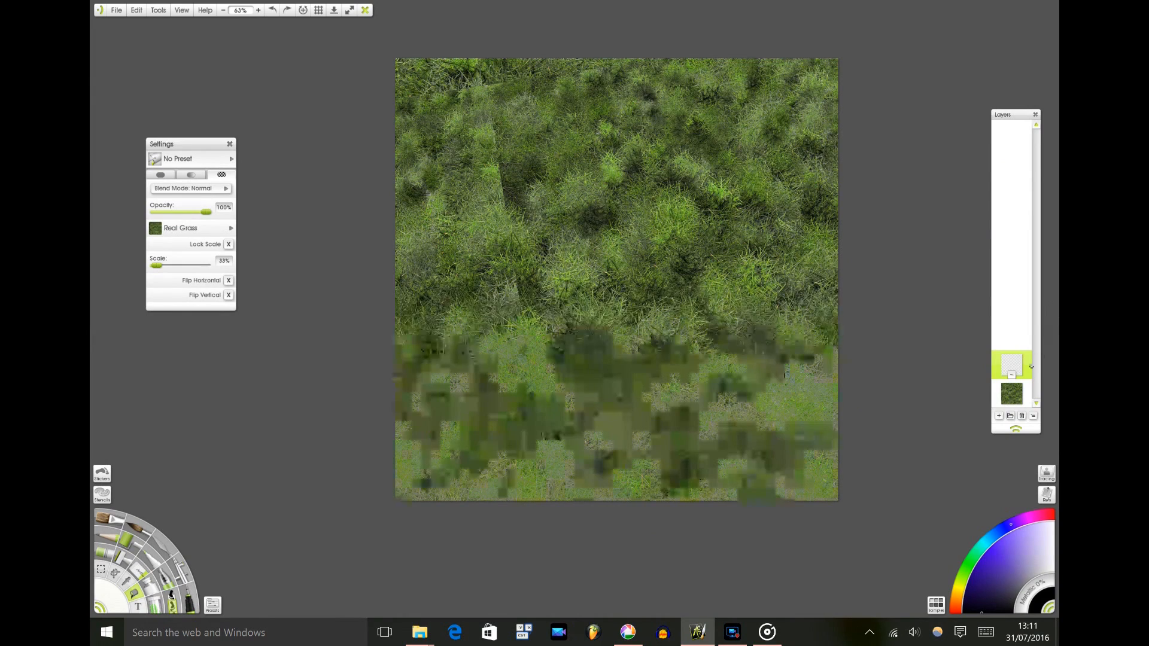
# Set the upper layer's blend mode to Difference and fill it with grass along a long diagonal
pyautogui.click(1012, 375)
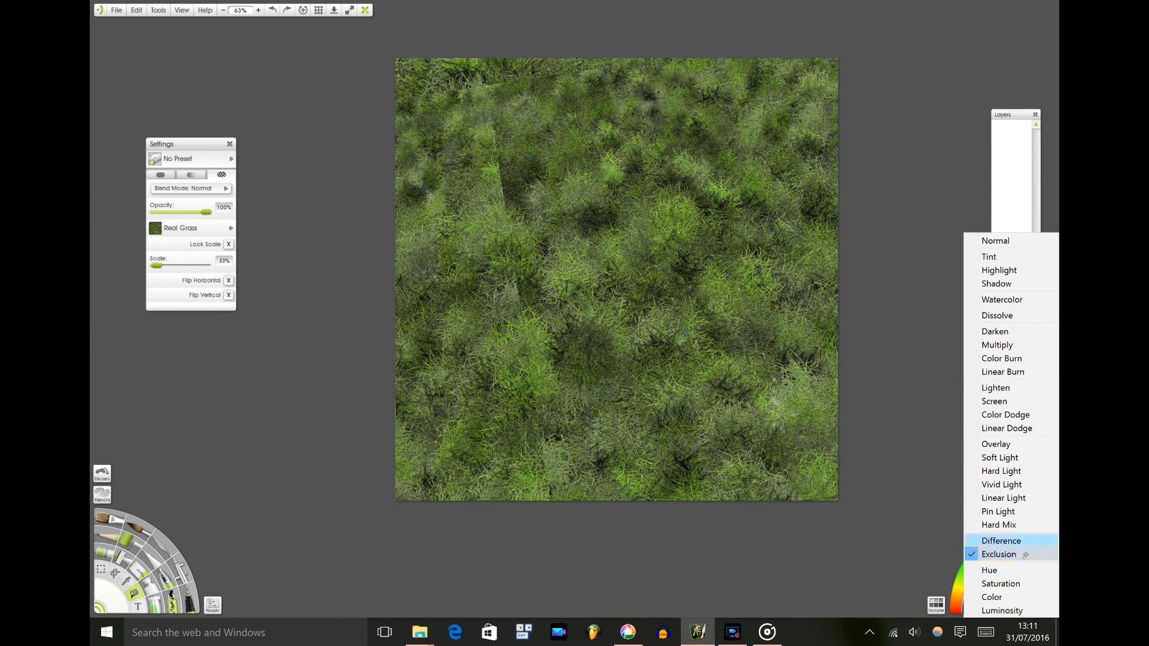
pyautogui.click(1032, 540)
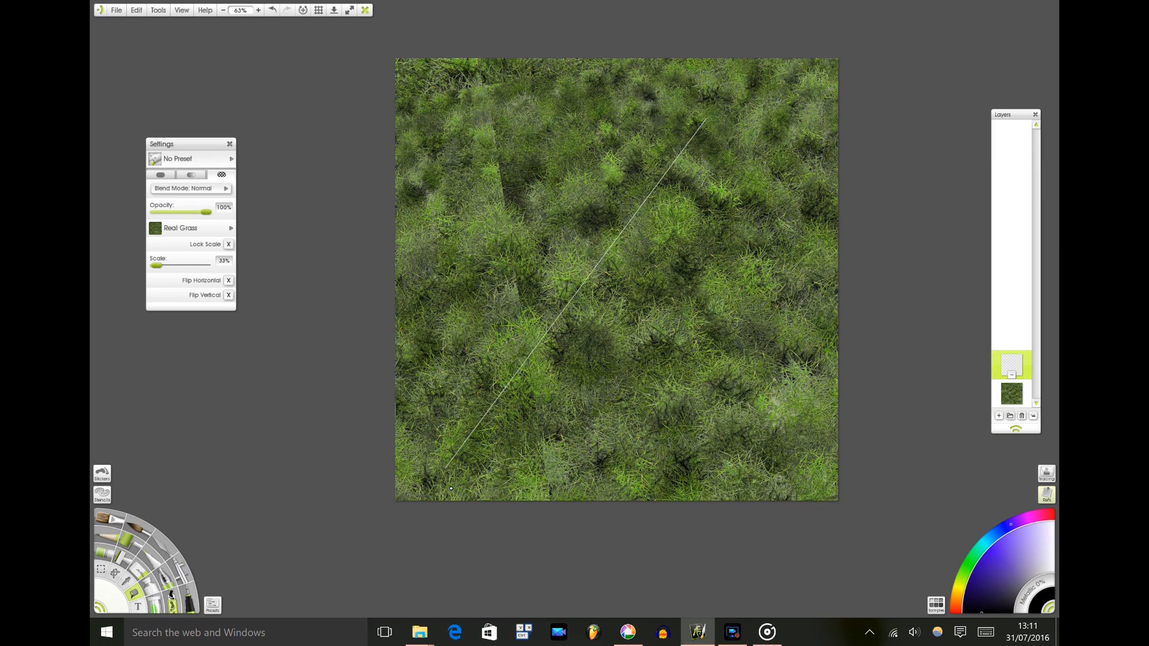